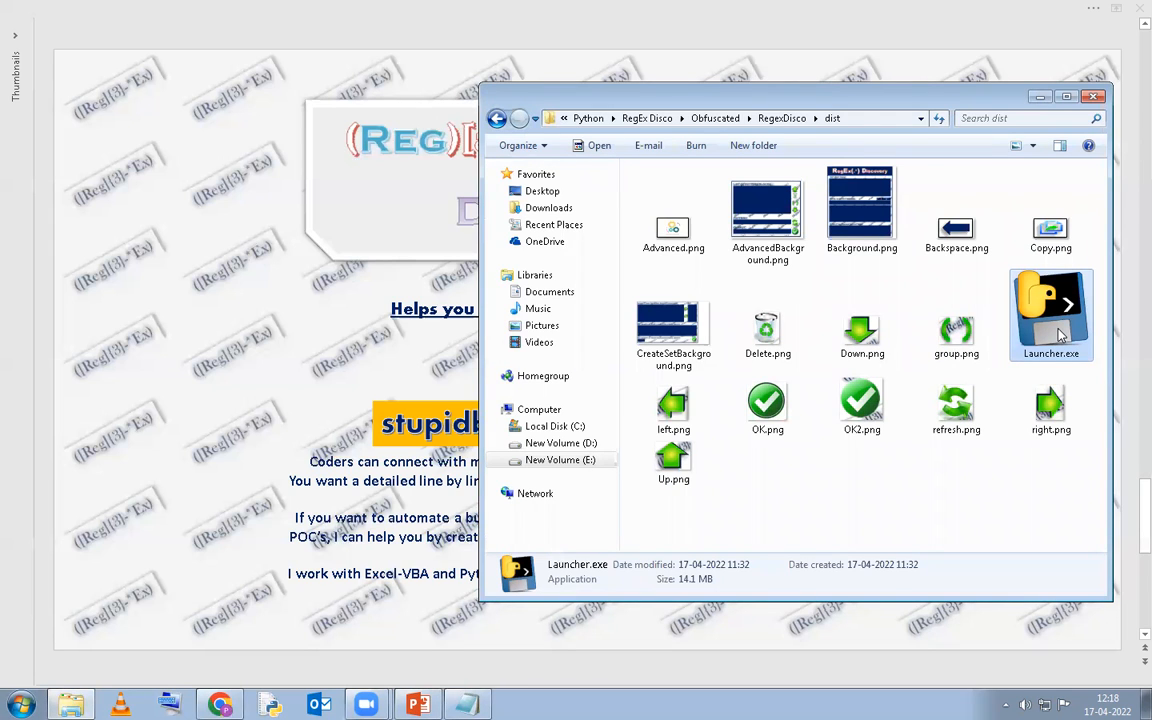
Launch RegEx Discovery from Launcher.exe in the RegexDisco dist folder.
double_click(1061, 335)
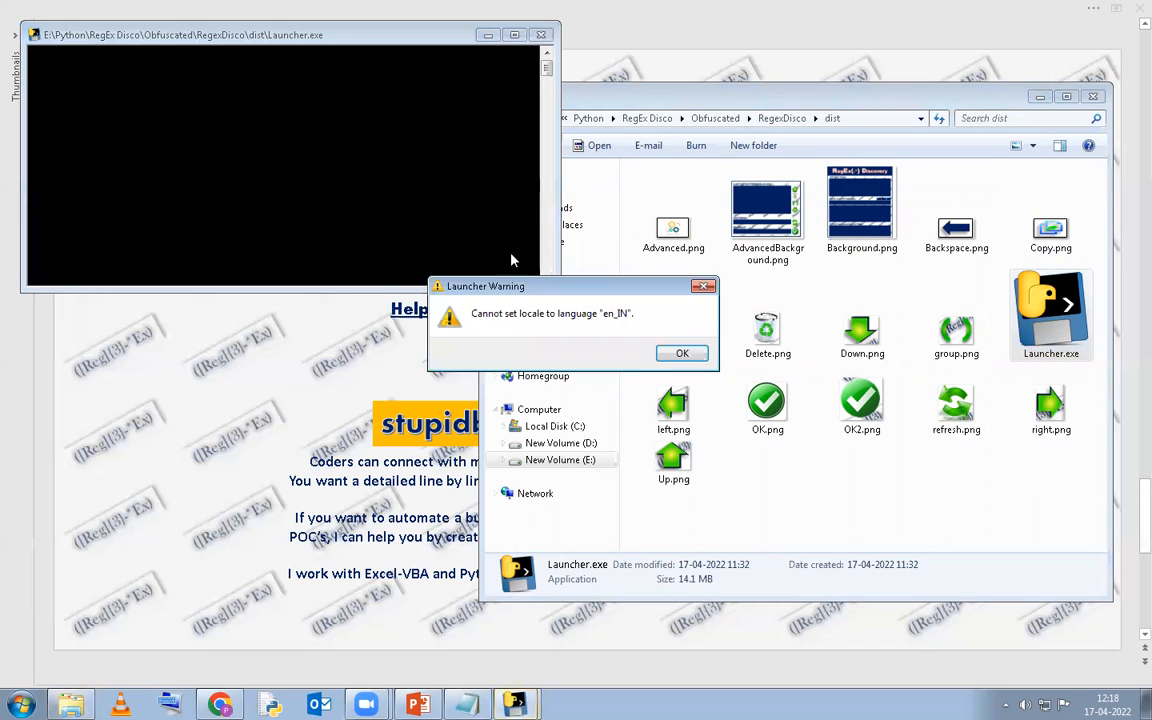
Dismiss the locale warning and move the RegEx Discovery window up and to the right.
key("Return")
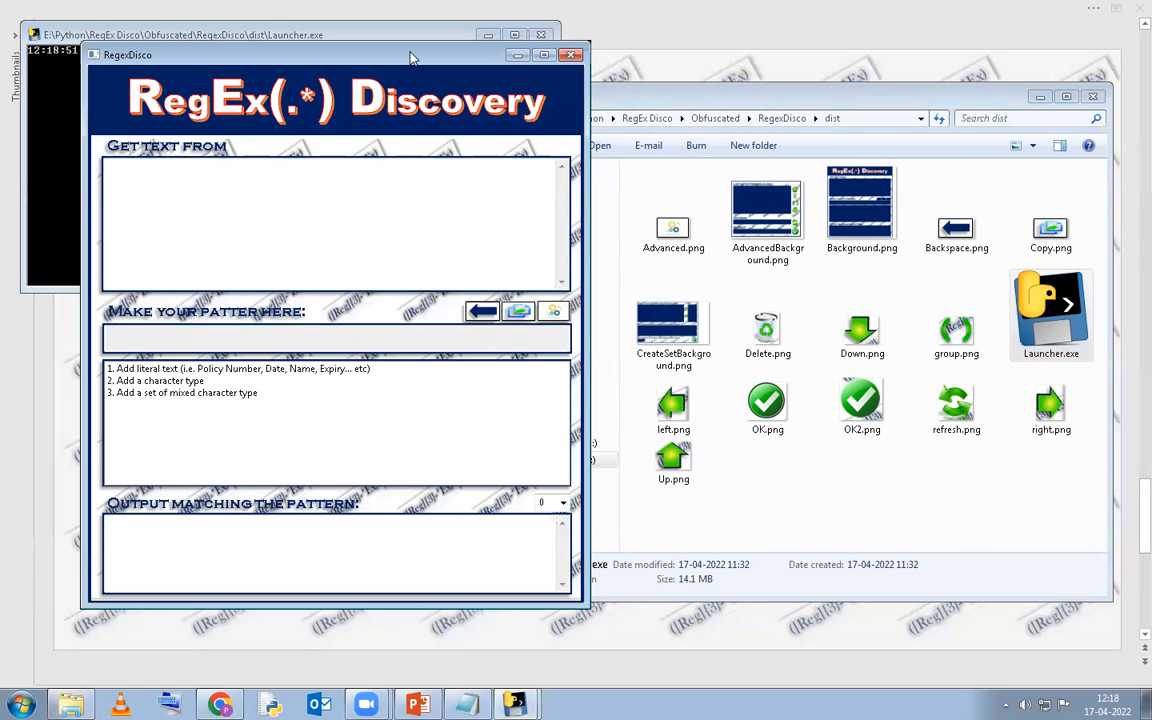
left_click_drag(410, 57, 565, 32)
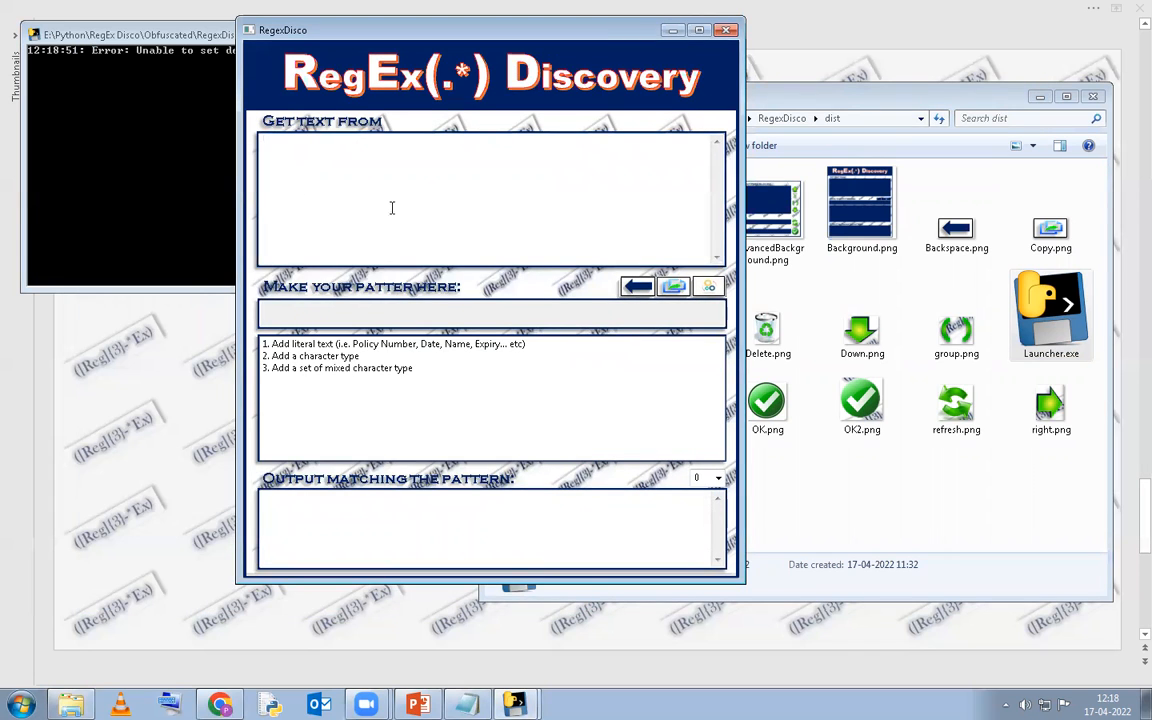
Paste the full Page1.txt policy text into RegEx Discovery's source text area.
left_click(466, 705)
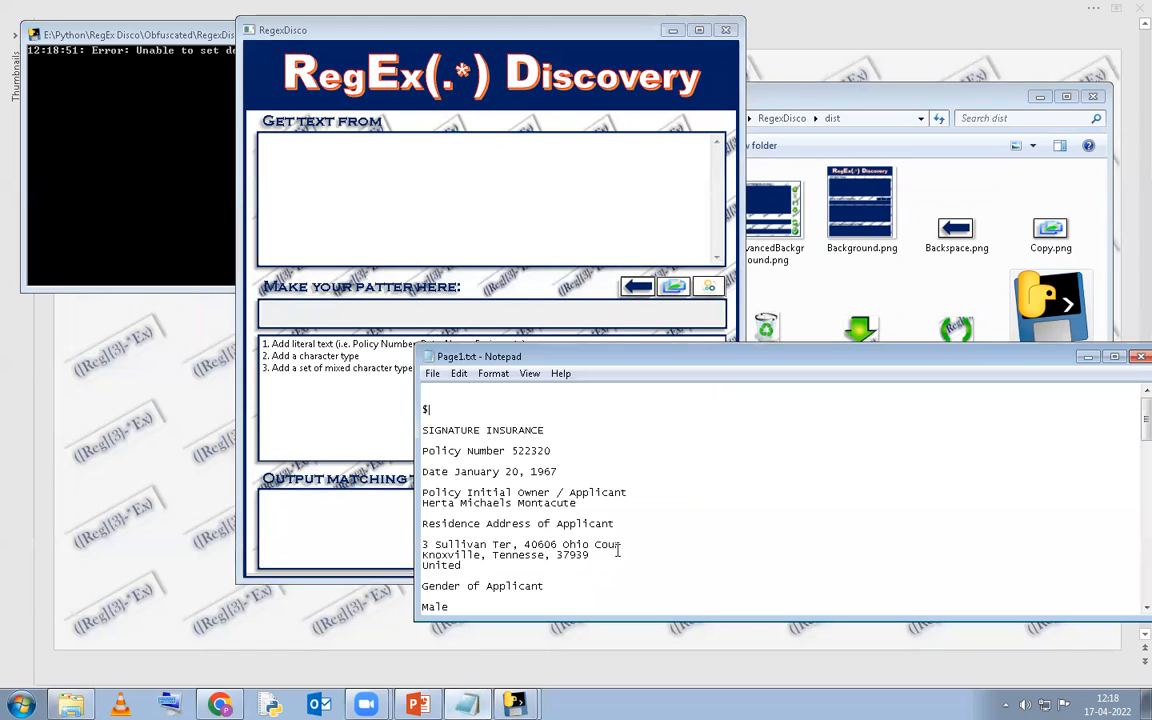
scroll(565, 440, "down", 10)
scroll(565, 440, "up", 10)
key("ctrl+a")
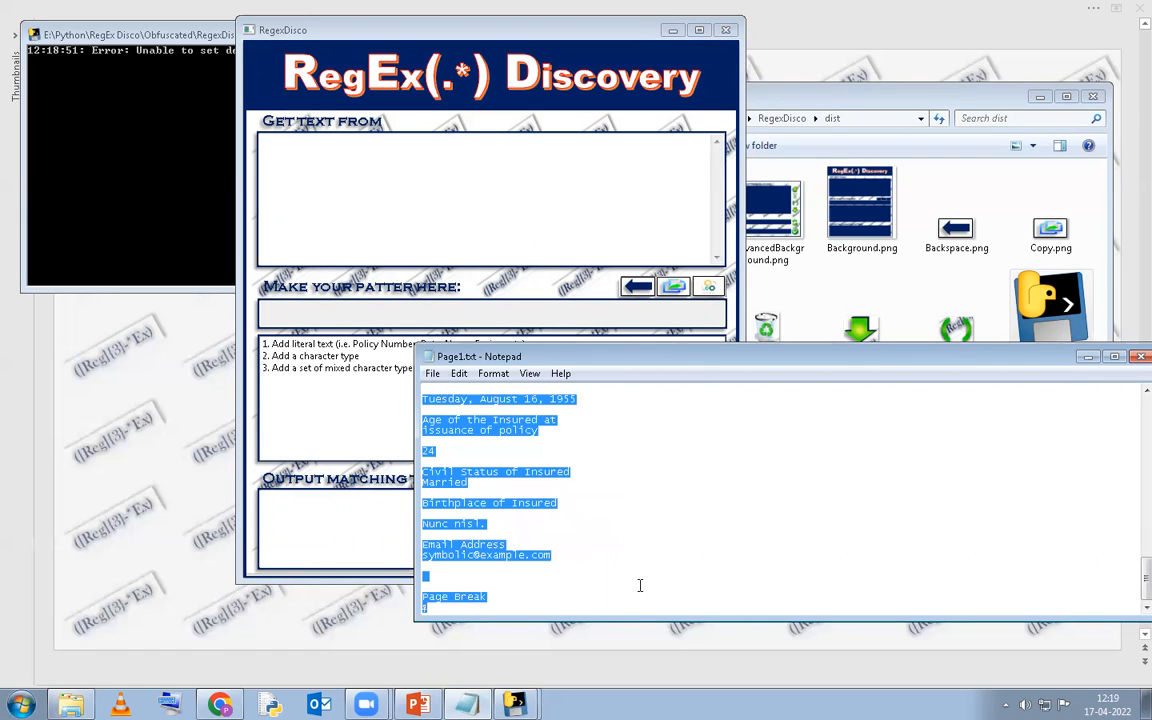
left_click(556, 177)
key("ctrl+v")
Minimize Notepad so the RegEx Discovery window is in view.
left_click(1090, 470)
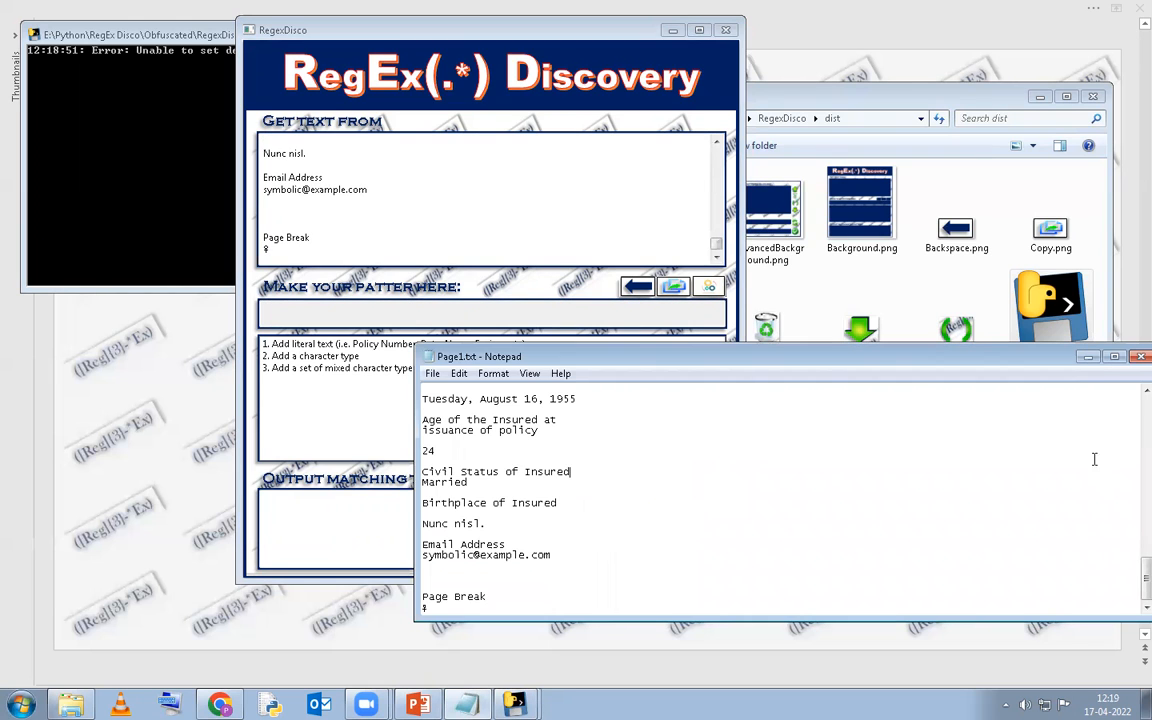
left_click(1087, 357)
left_click(540, 200)
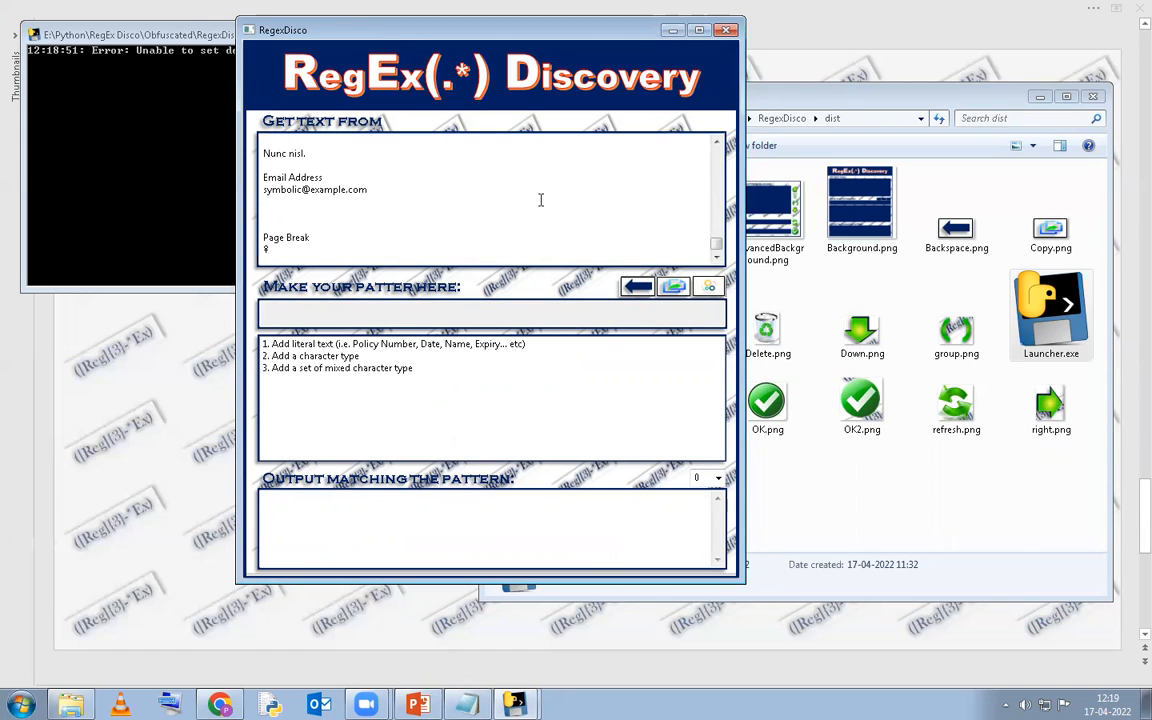
scroll(378, 183, "up", 10)
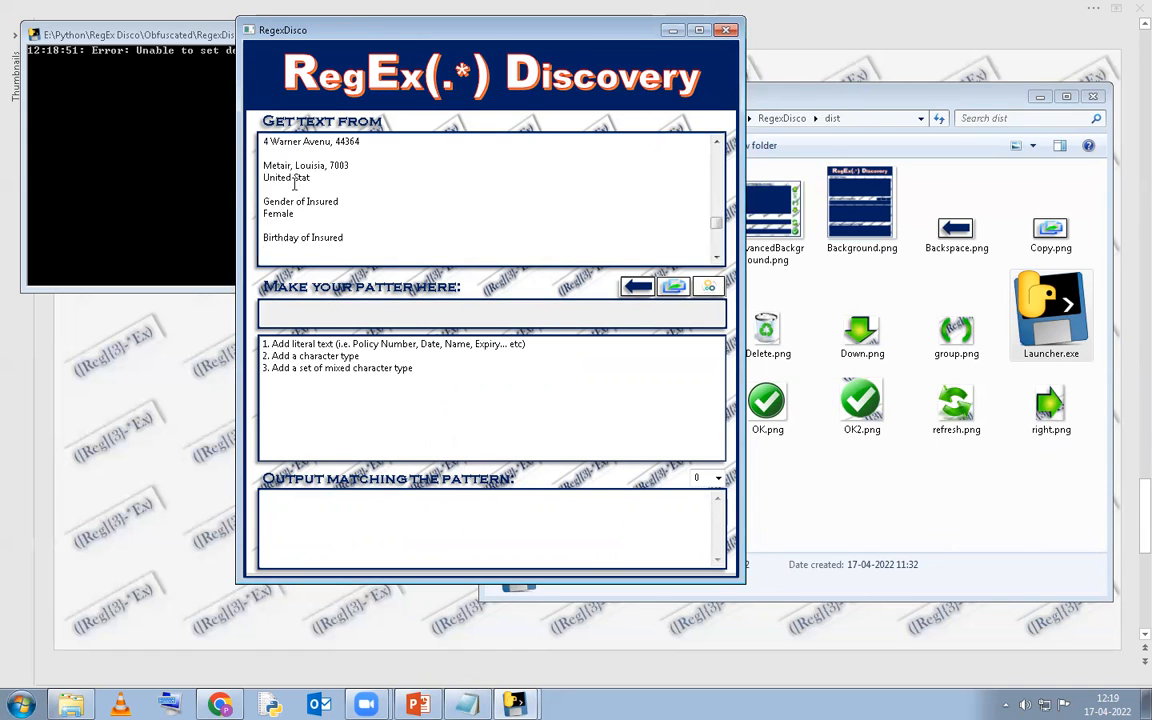
scroll(404, 196, "up", 5)
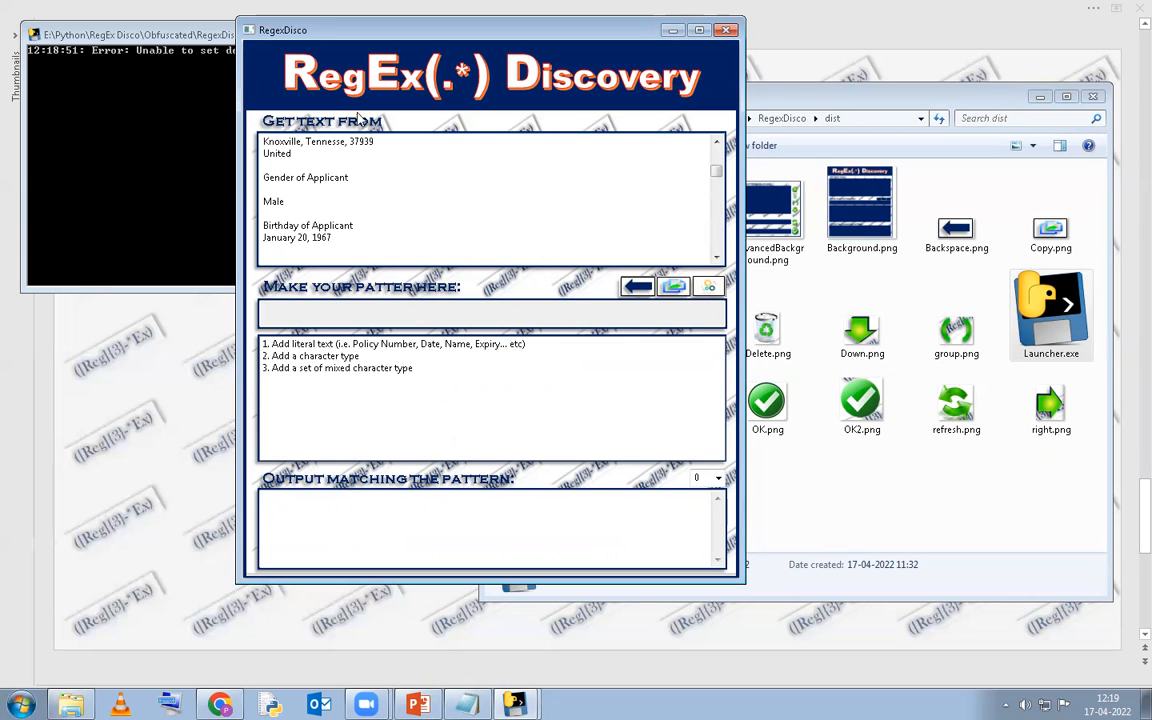
scroll(507, 206, "up", 5)
left_click(414, 166)
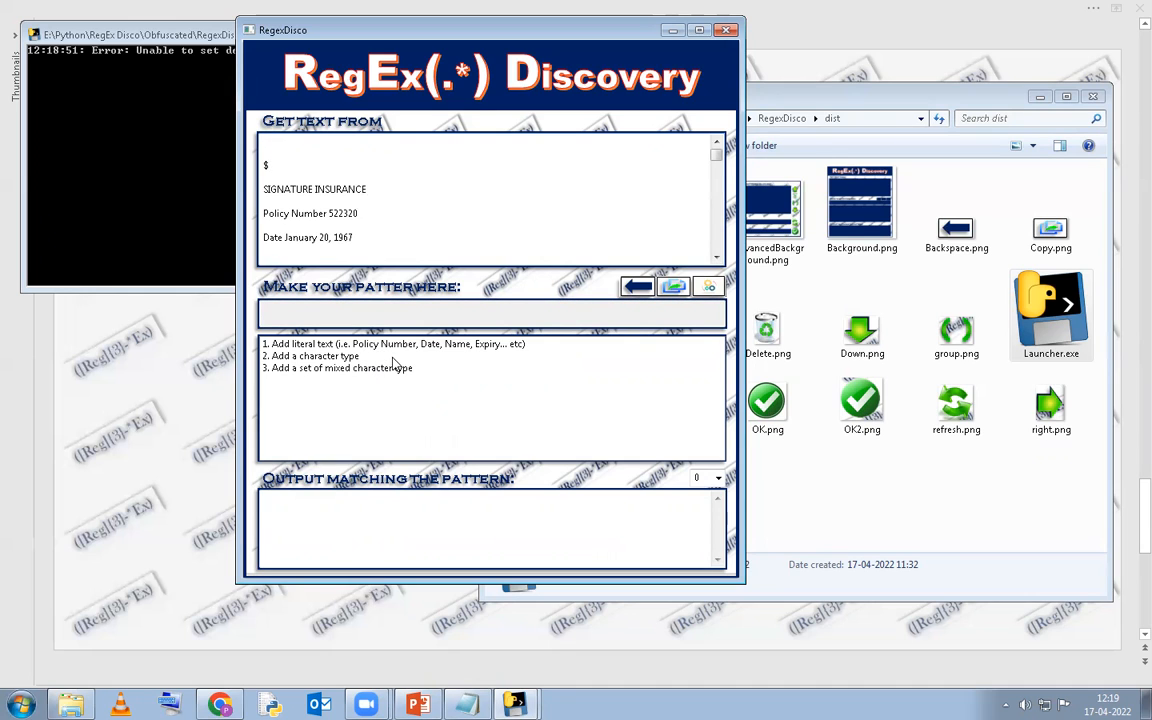
left_click(391, 358)
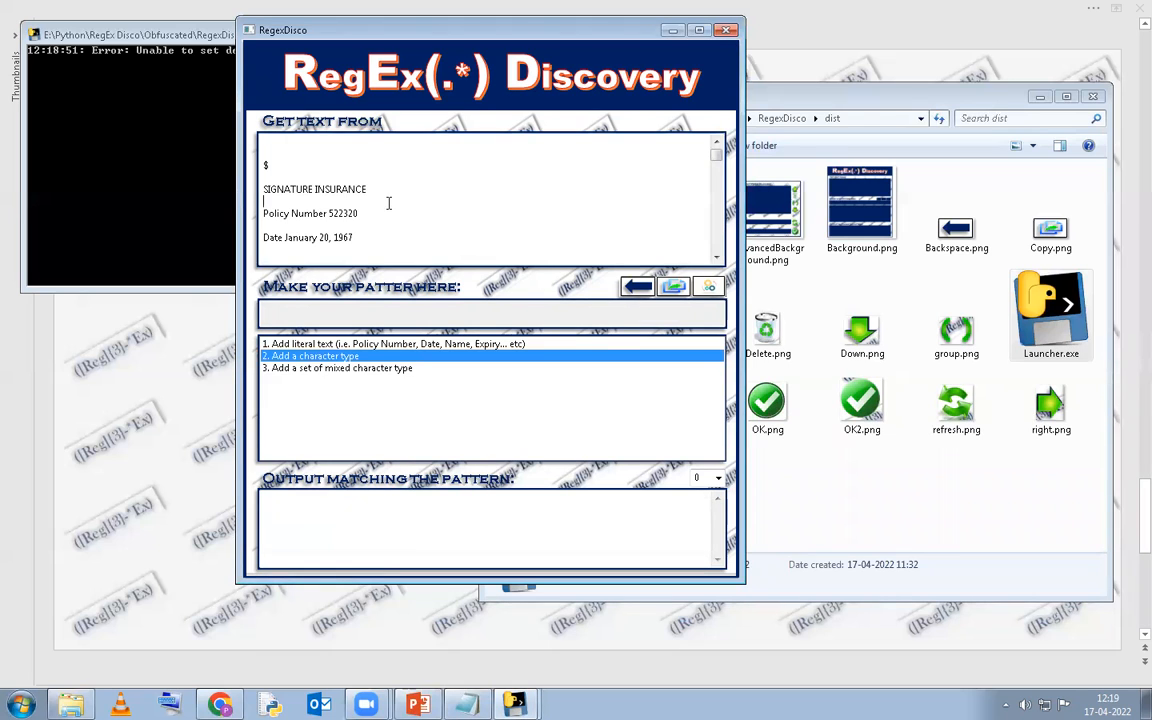
key("shift+End")
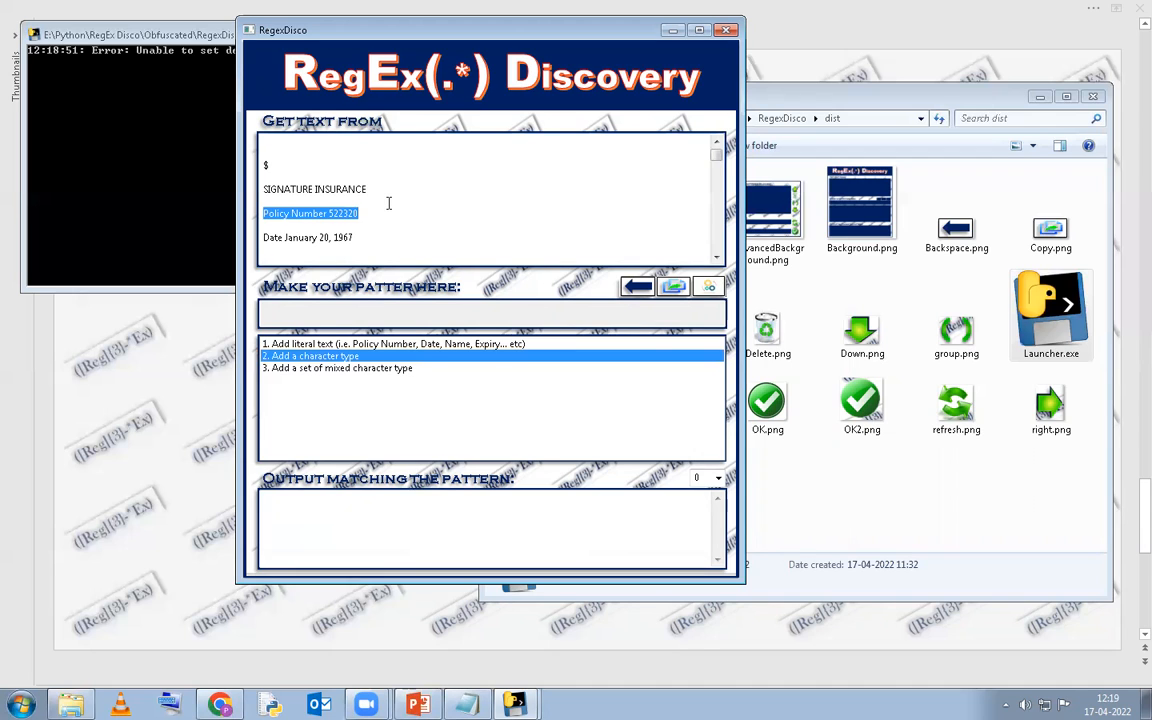
key("End")
key("ctrl+shift+Left")
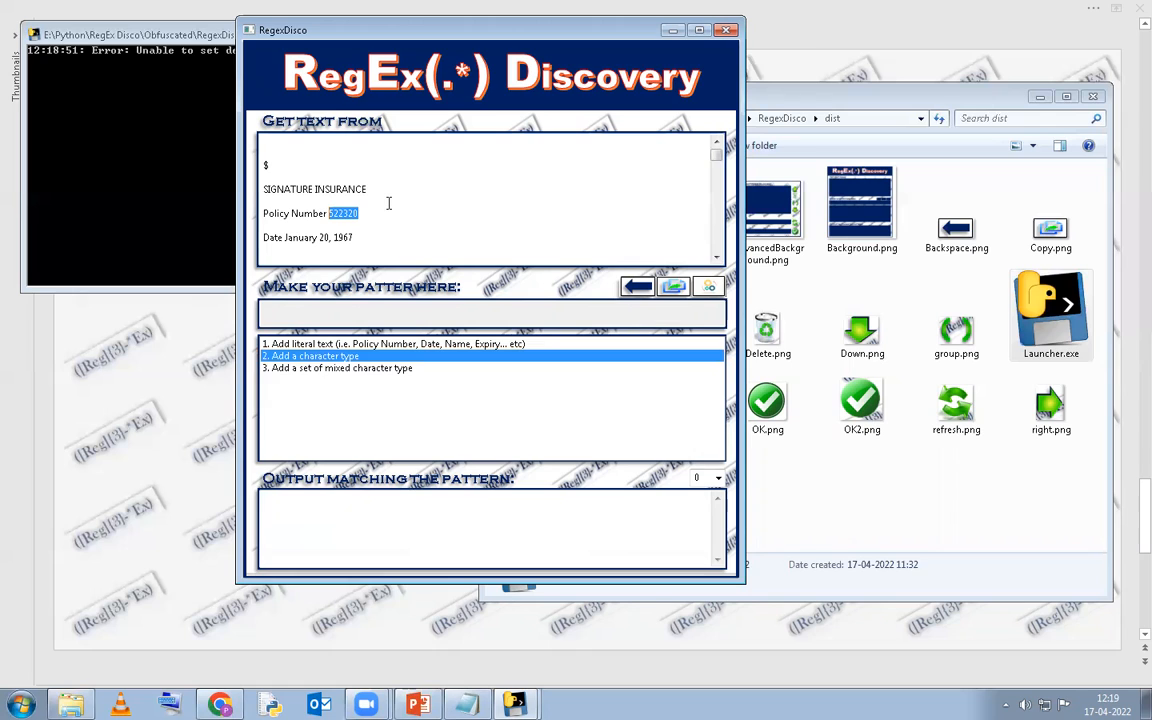
key("Home")
key("ctrl+shift+Right")
key("ctrl+shift+Right")
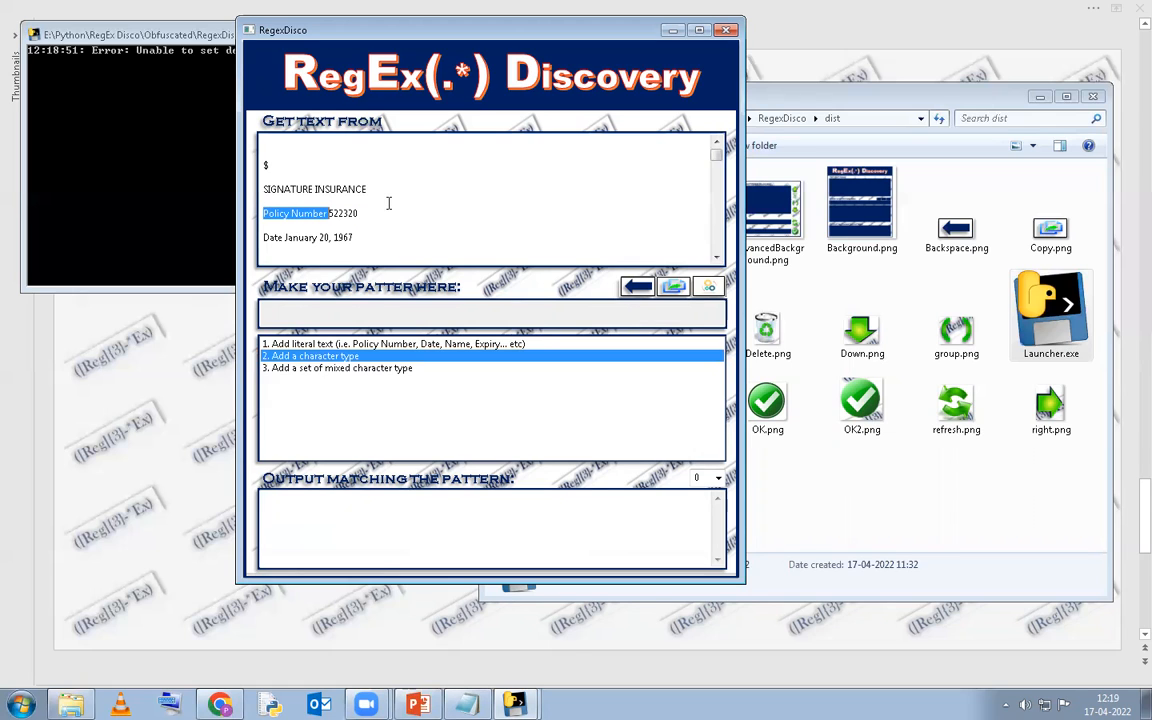
key("Left")
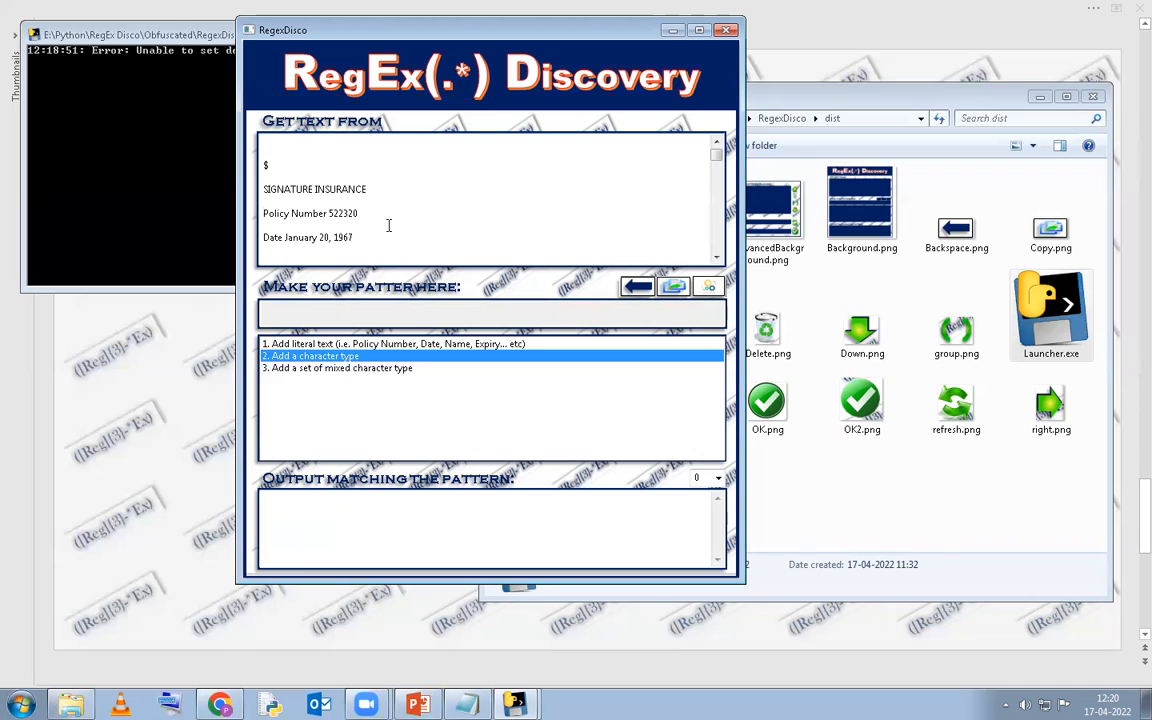
left_click(388, 344)
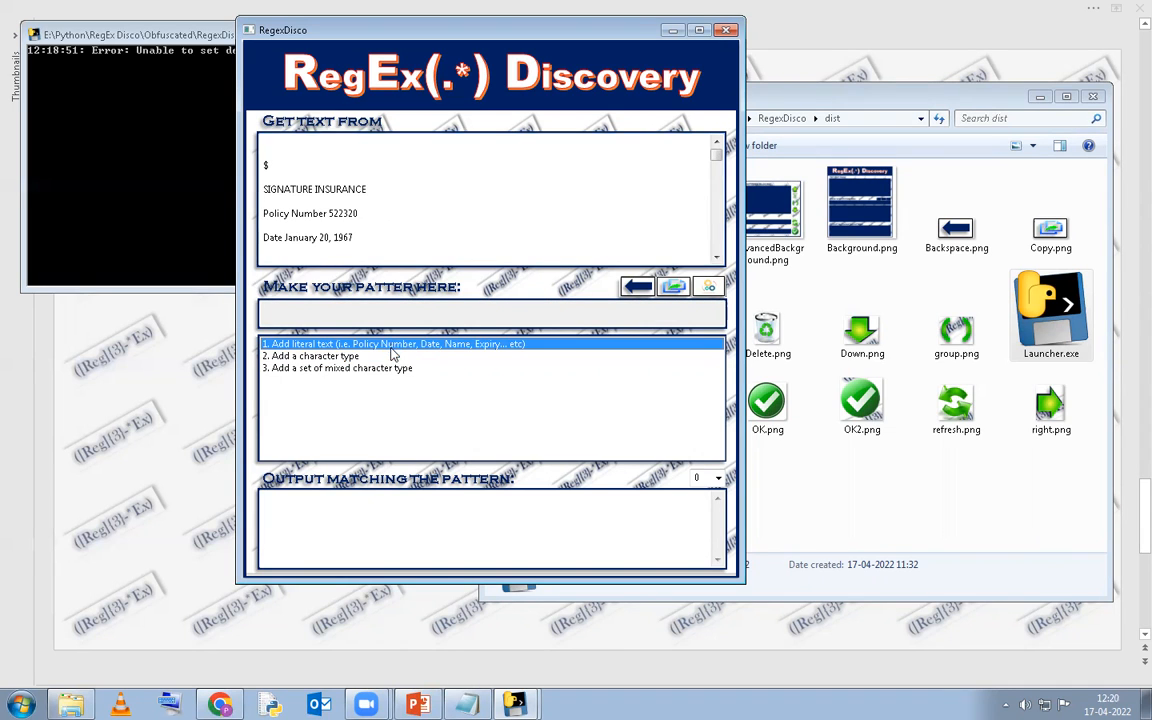
left_click(360, 356)
left_click(345, 344)
left_click(347, 356)
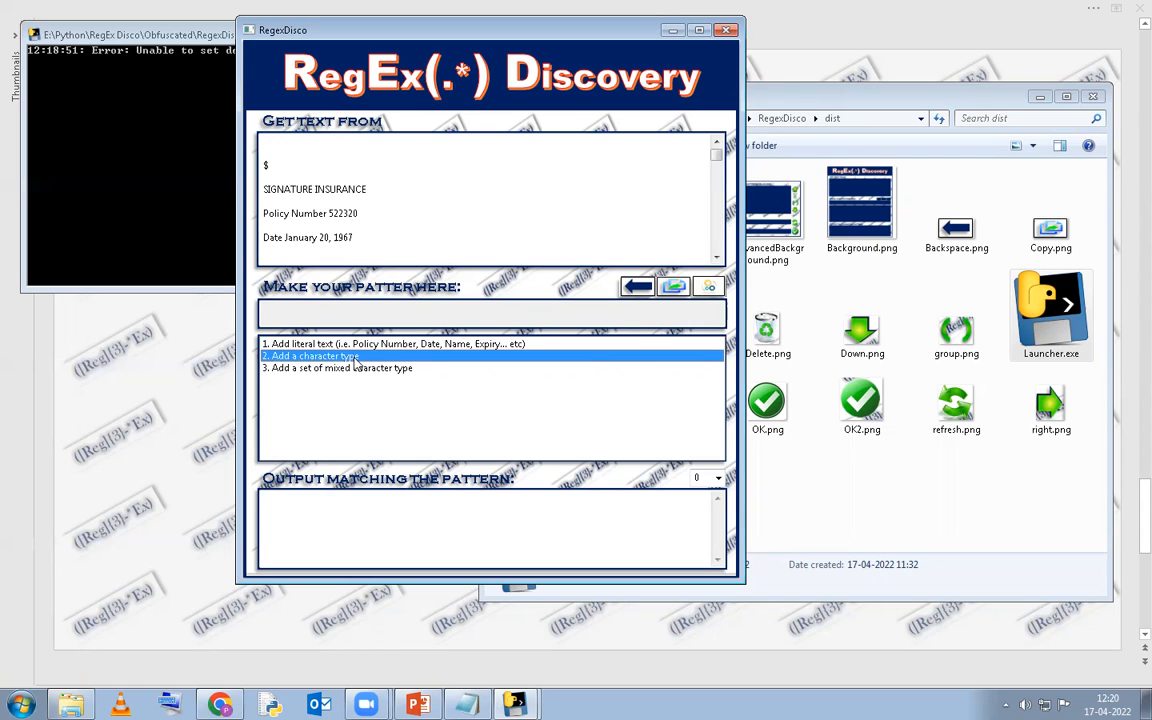
left_click(362, 368)
left_click(368, 345)
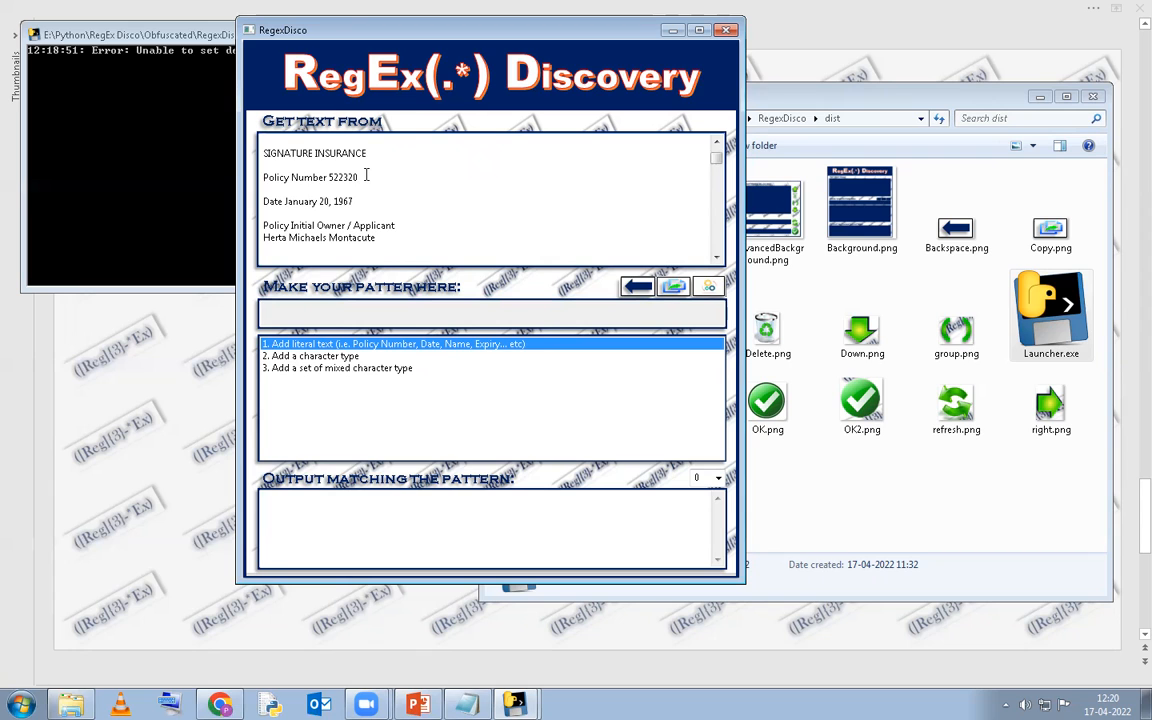
key("shift+Right")
key("shift+Right")
key("shift+Right")
key("shift+Right")
key("shift+Right")
key("shift+Right")
key("shift+Right")
key("shift+Right")
key("shift+Right")
key("shift+Right")
key("shift+Right")
key("shift+Right")
key("shift+Right")
double_click(366, 176)
key("Home")
key("shift+Right")
key("shift+Right")
key("shift+Right")
key("shift+Right")
key("shift+Right")
key("shift+Right")
key("shift+Right")
key("shift+Right")
key("shift+Right")
key("shift+Right")
key("shift+Right")
key("shift+Right")
key("shift+Right")
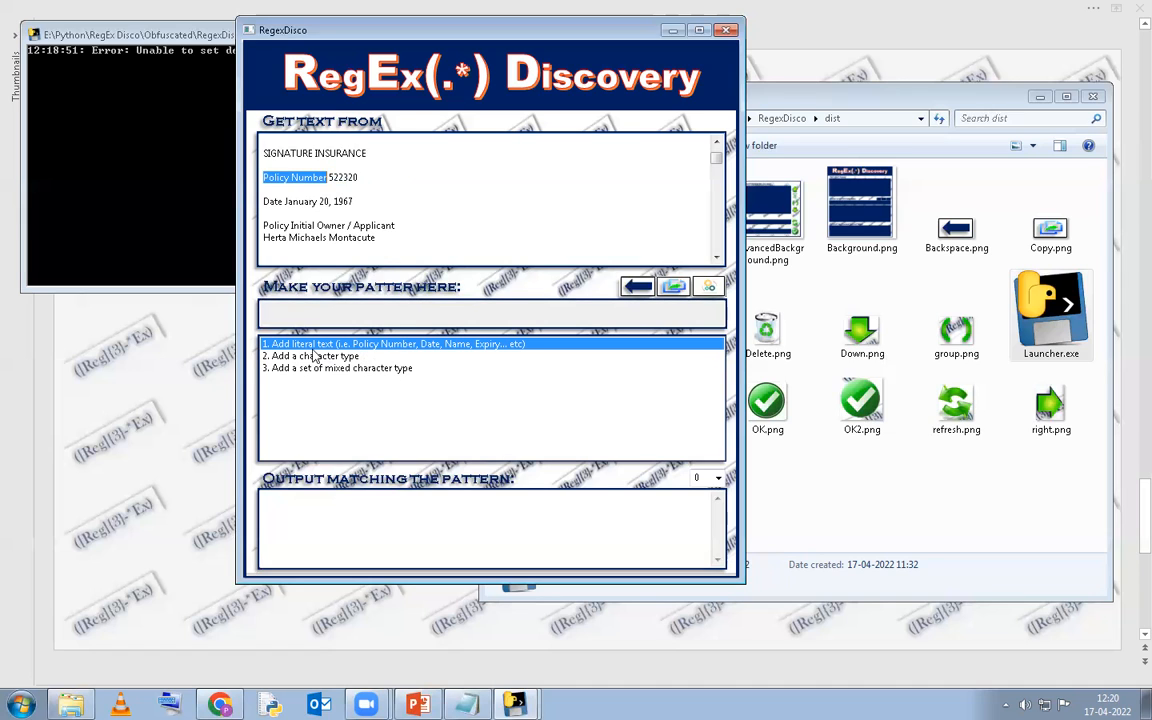
Add the literal text 'Policy Number' as the first part of the pattern.
double_click(376, 346)
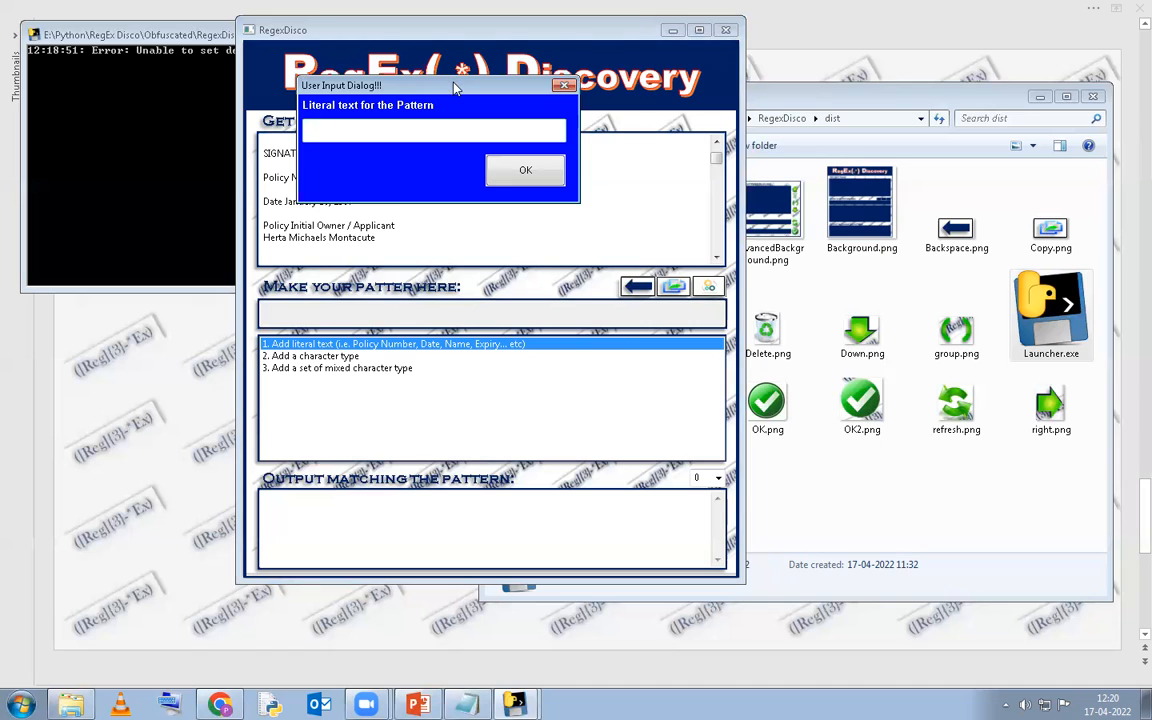
left_click_drag(455, 88, 630, 118)
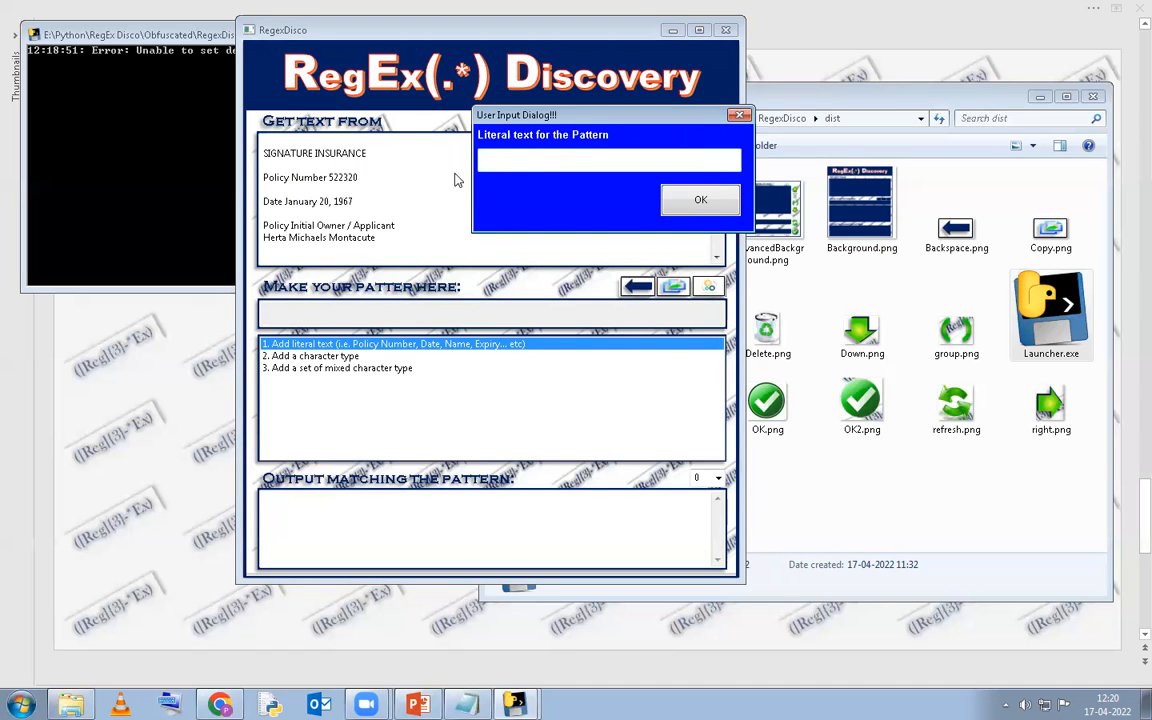
type("Policy Number")
left_click(685, 200)
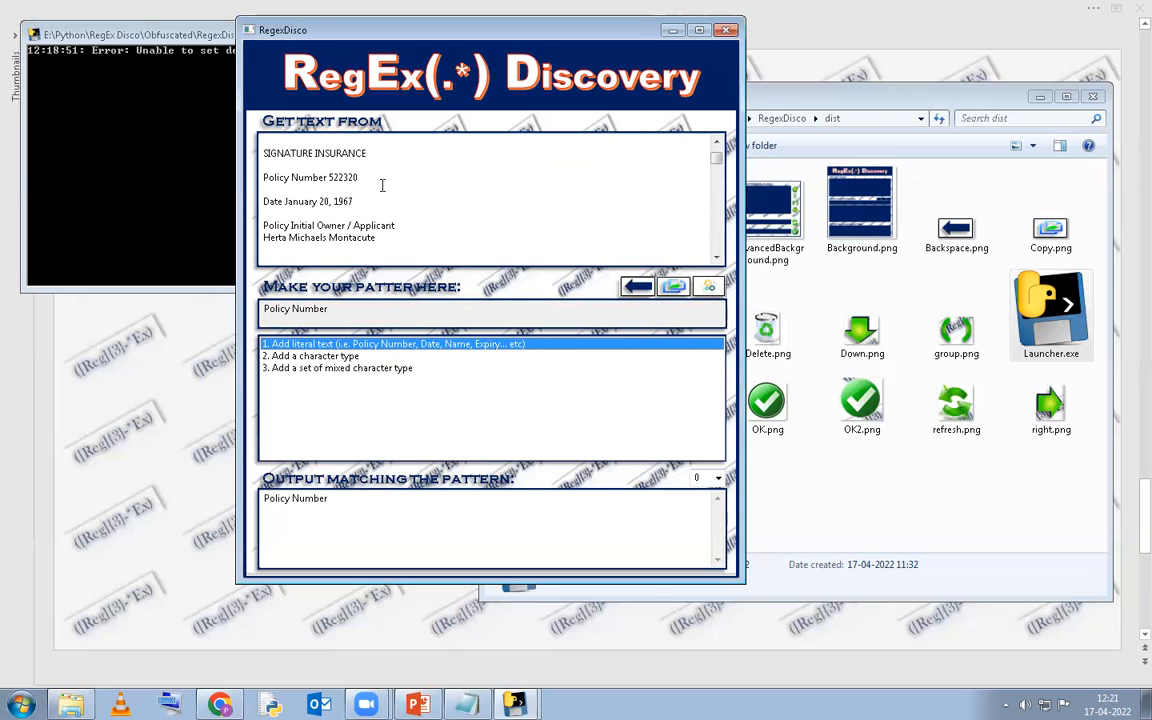
left_click(330, 357)
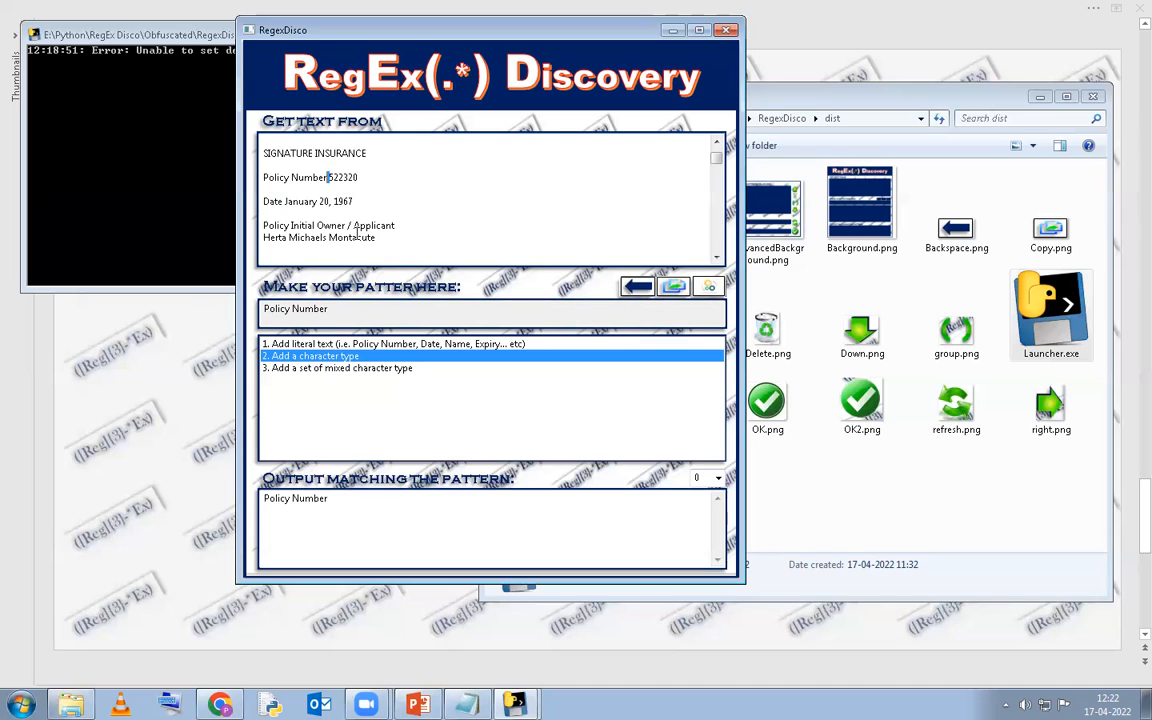
Append a whitespace character type with fixed length 1 (\s{1}) after Policy Number.
double_click(307, 358)
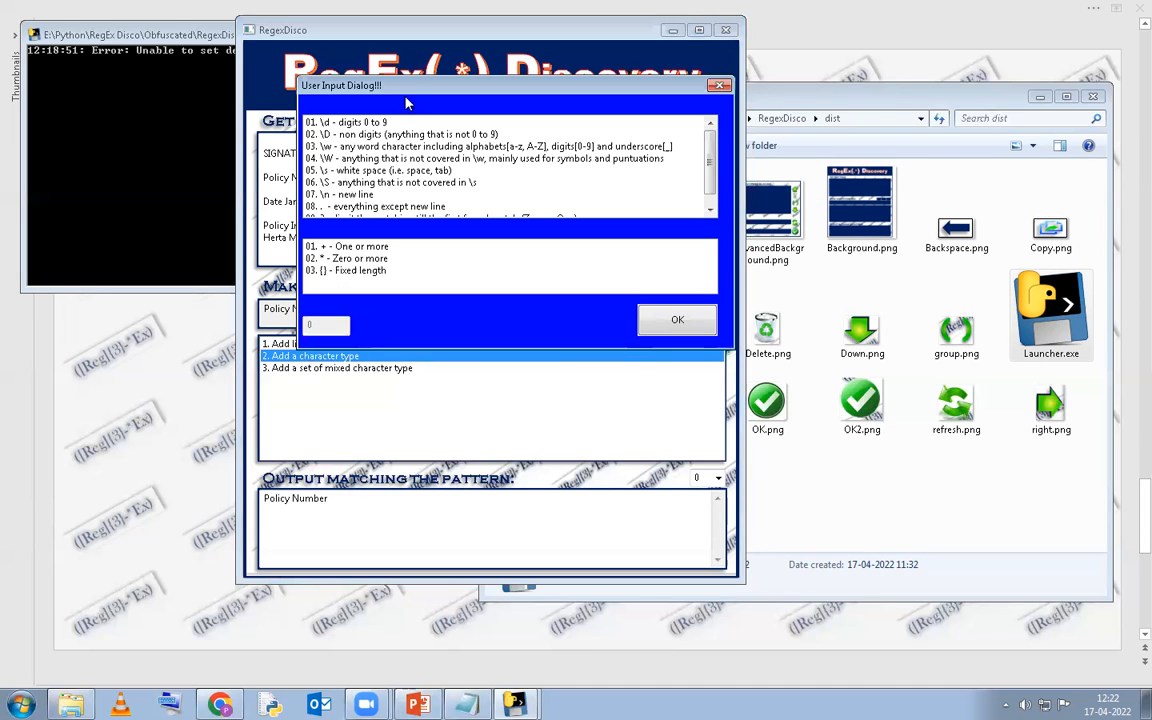
left_click_drag(413, 92, 555, 111)
scroll(537, 178, "down", 1)
scroll(537, 178, "up", 1)
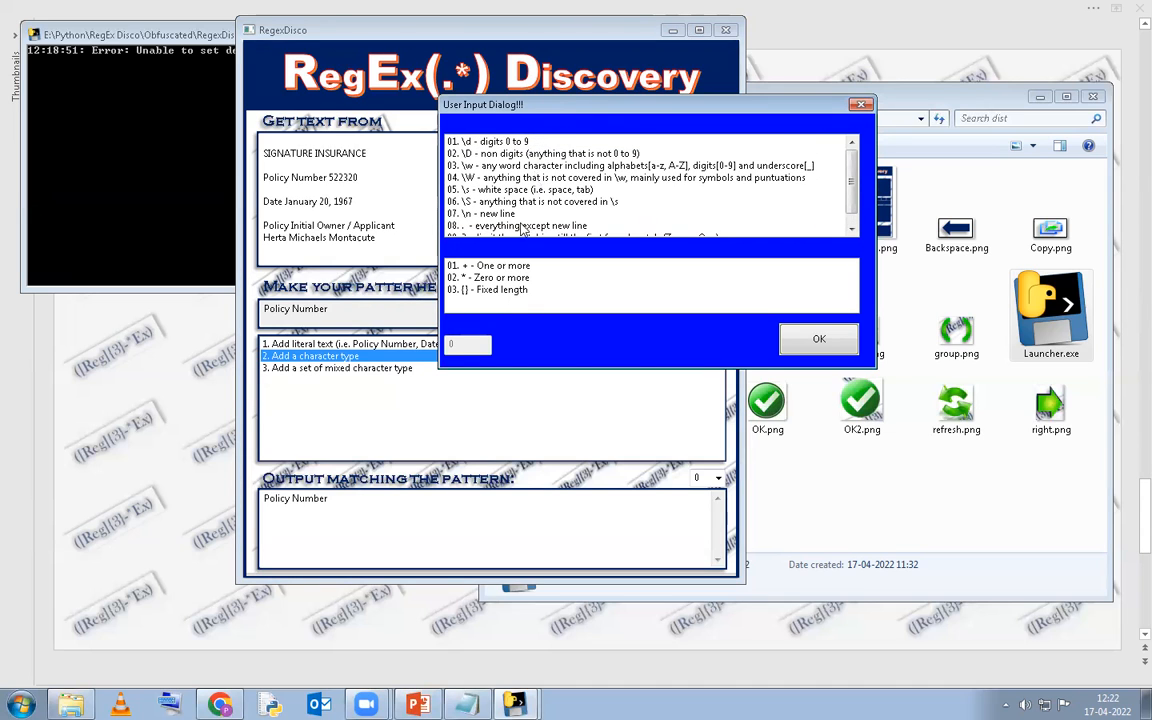
scroll(474, 192, "down", 1)
left_click(506, 181)
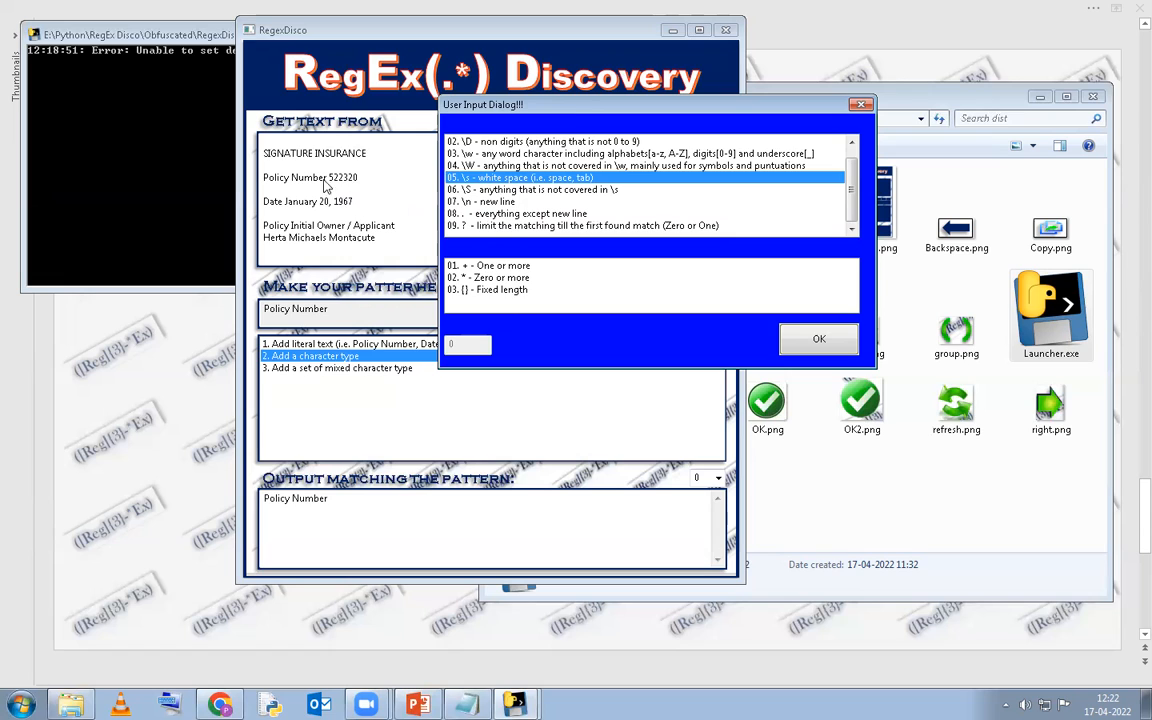
left_click(479, 267)
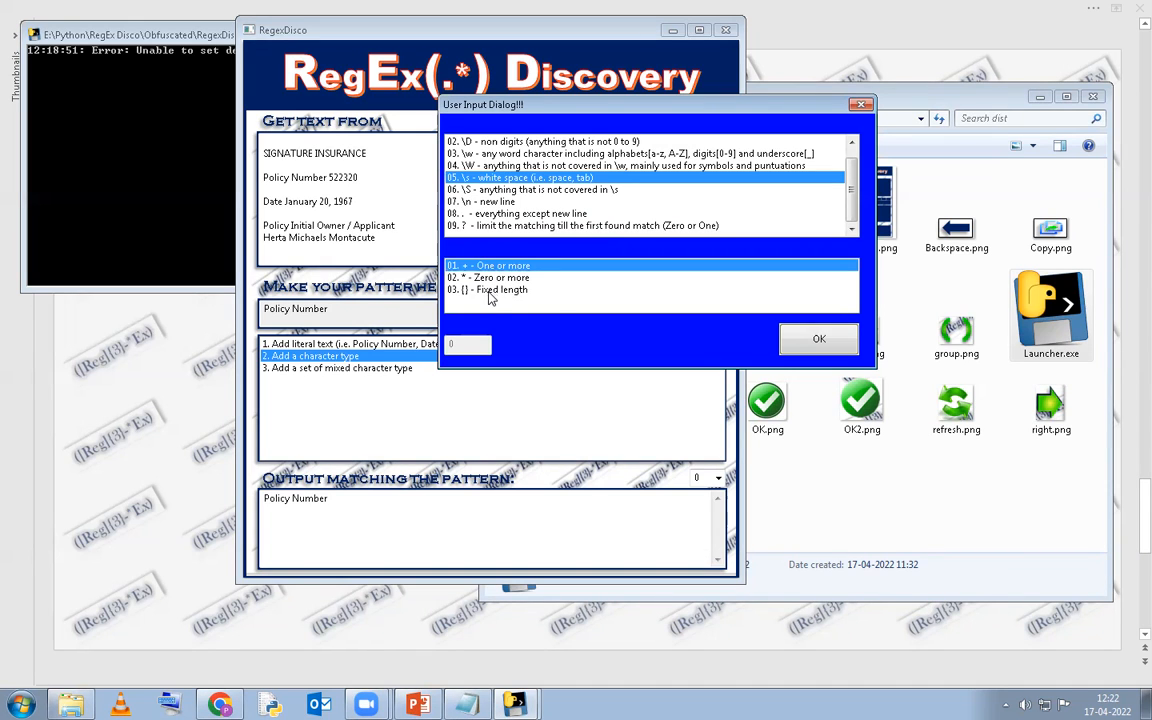
left_click(490, 291)
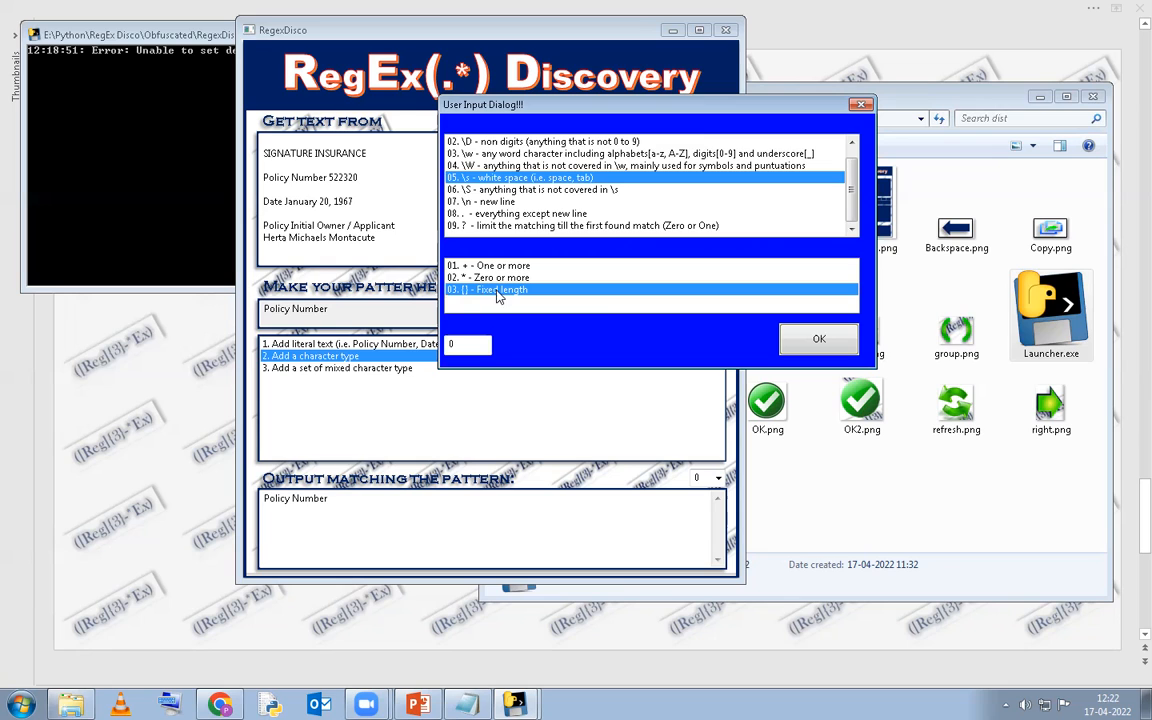
key("Tab")
type("1")
left_click(820, 341)
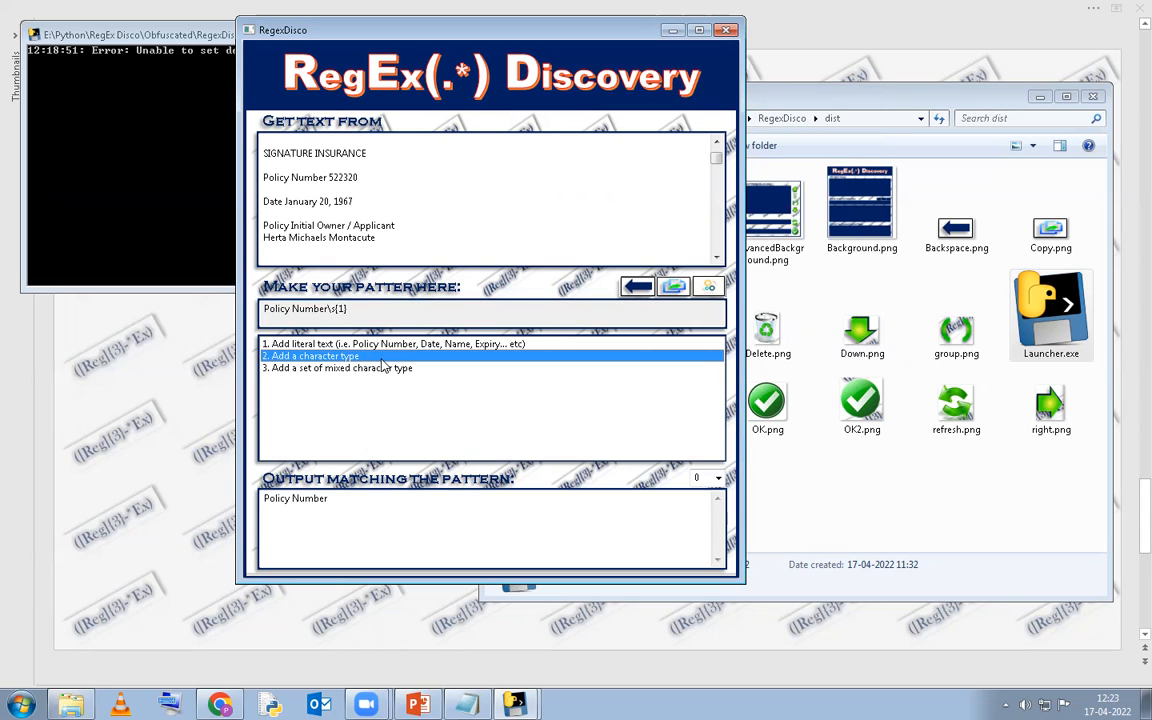
double_click(382, 360)
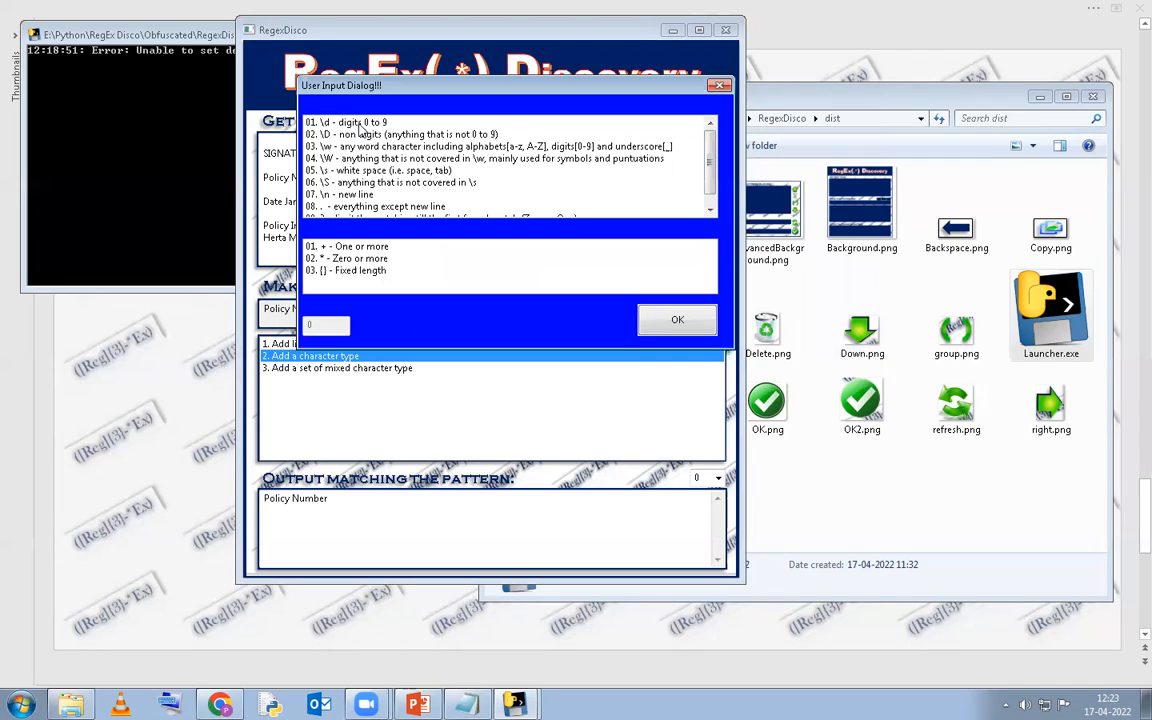
left_click(362, 123)
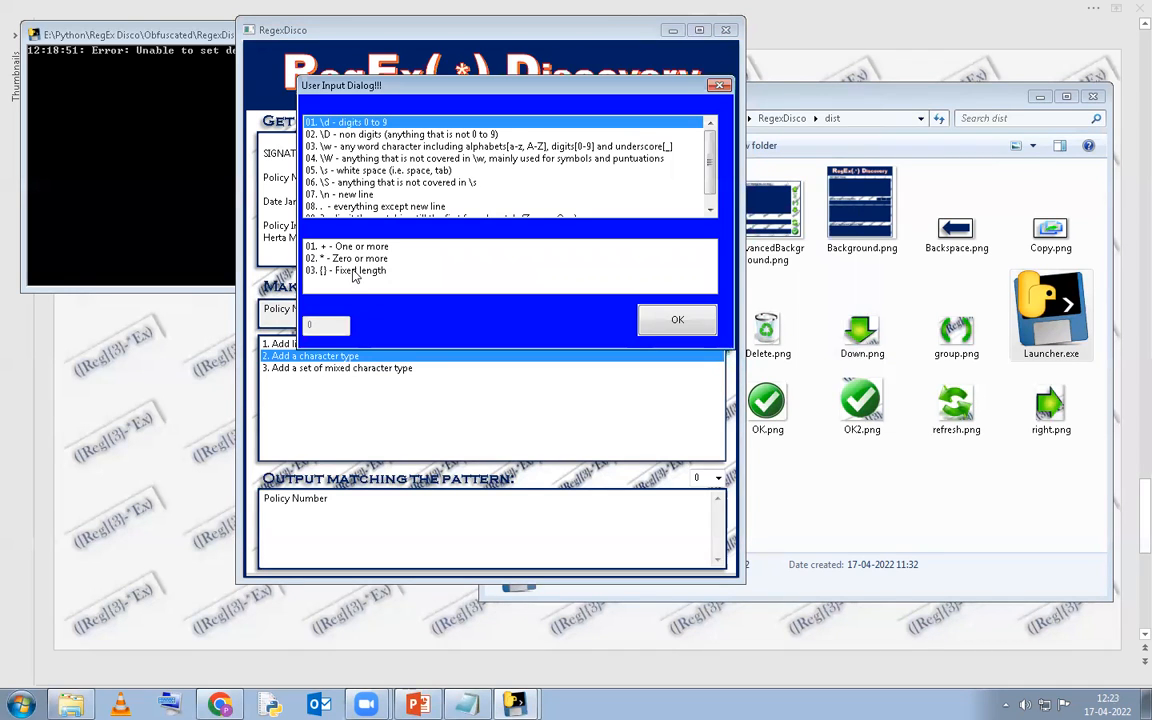
left_click(352, 271)
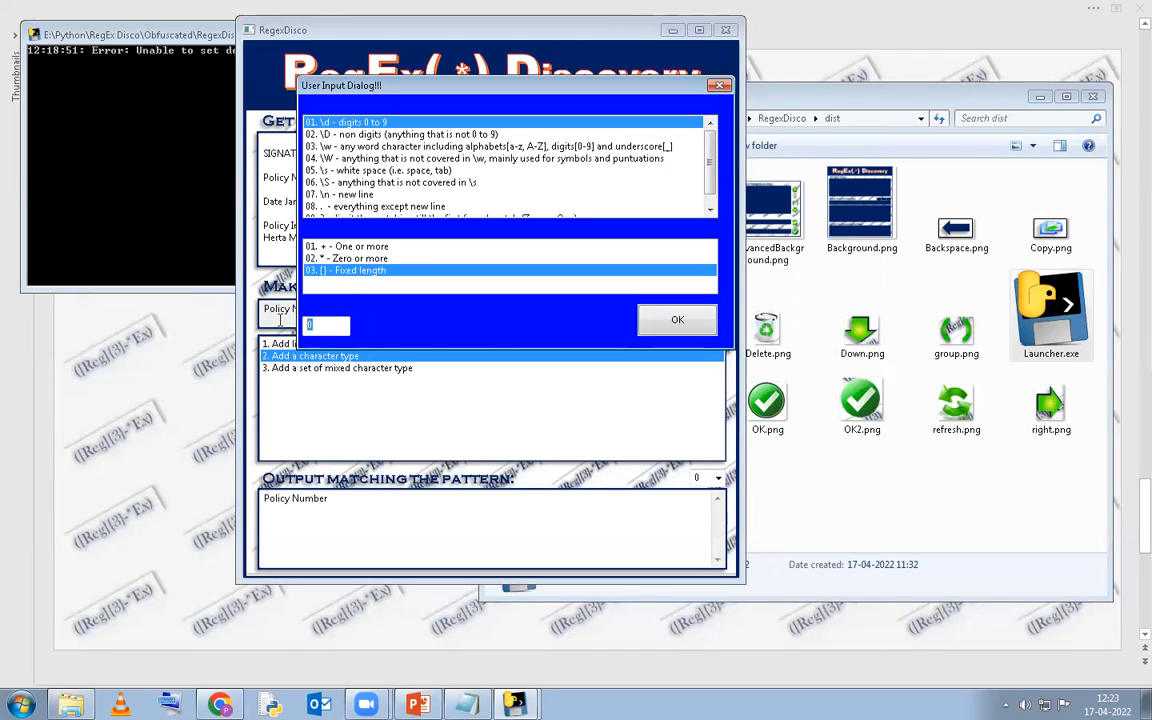
type("6")
left_click(674, 320)
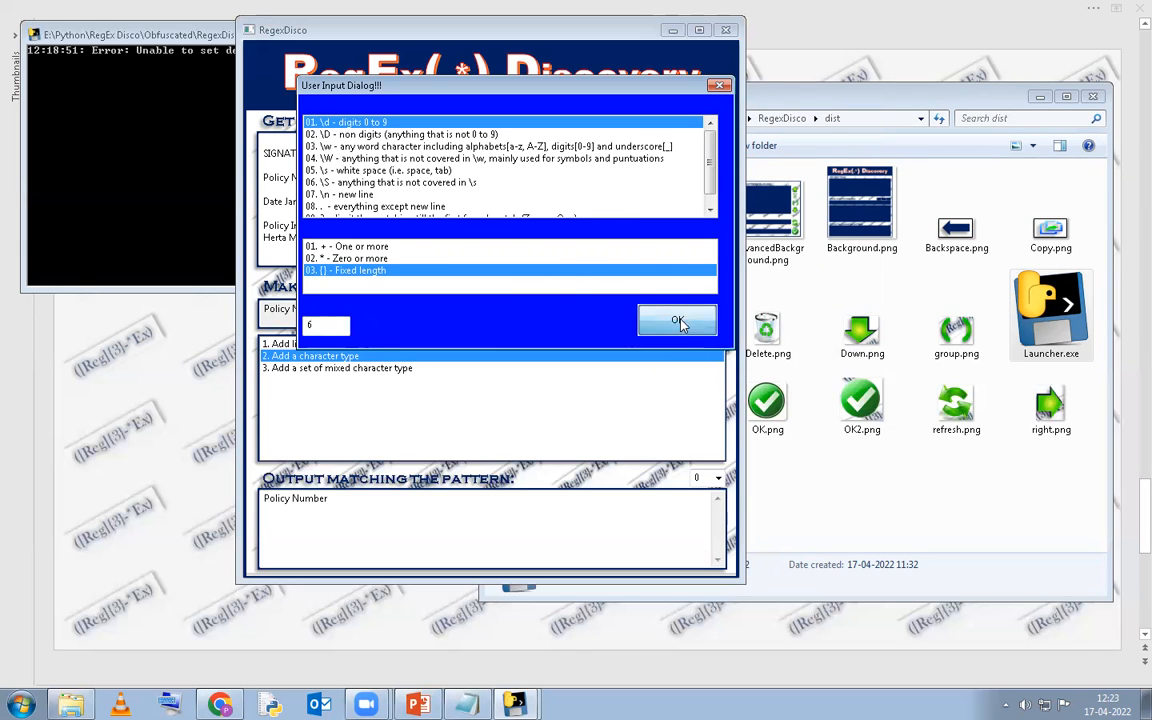
left_click_drag(368, 309, 258, 309)
left_click(369, 309)
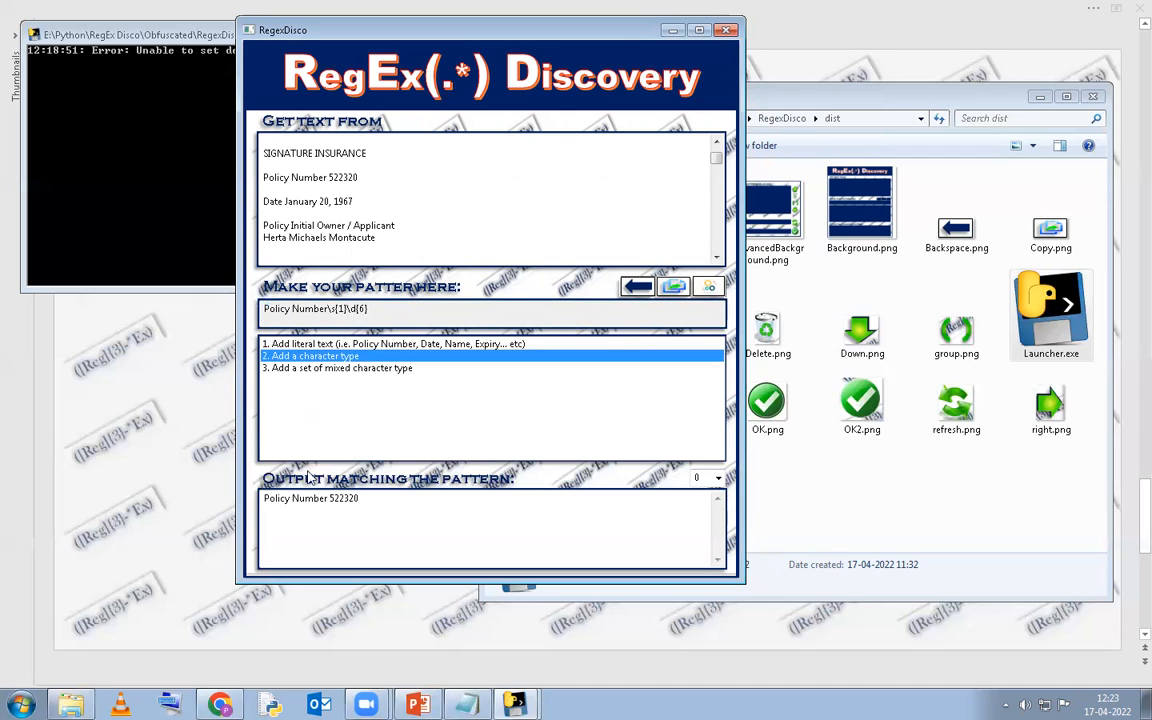
left_click_drag(360, 500, 258, 503)
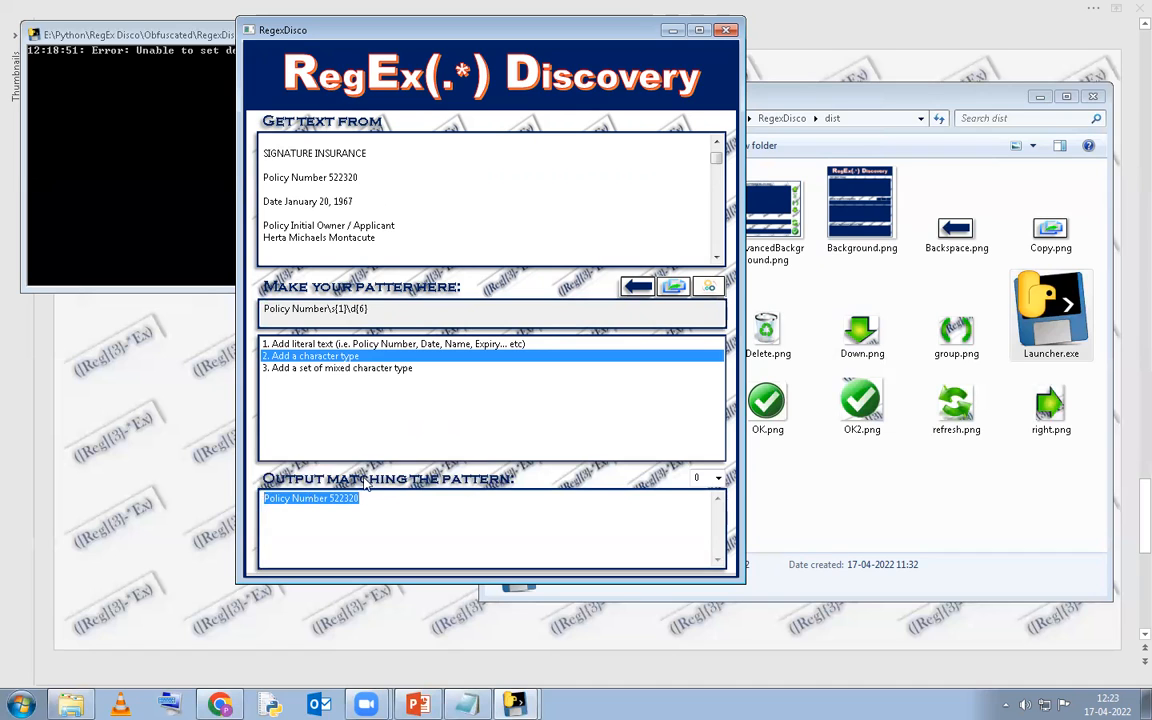
left_click(352, 192)
left_click_drag(366, 507, 265, 500)
left_click_drag(385, 313, 233, 311)
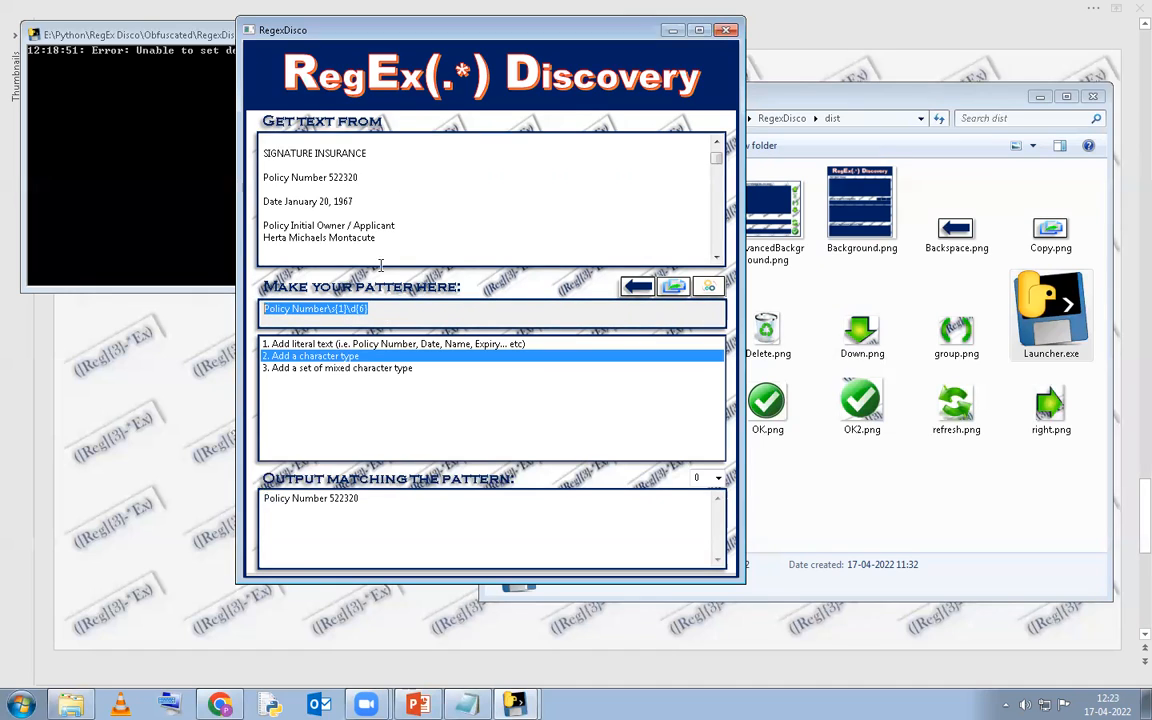
left_click(323, 167)
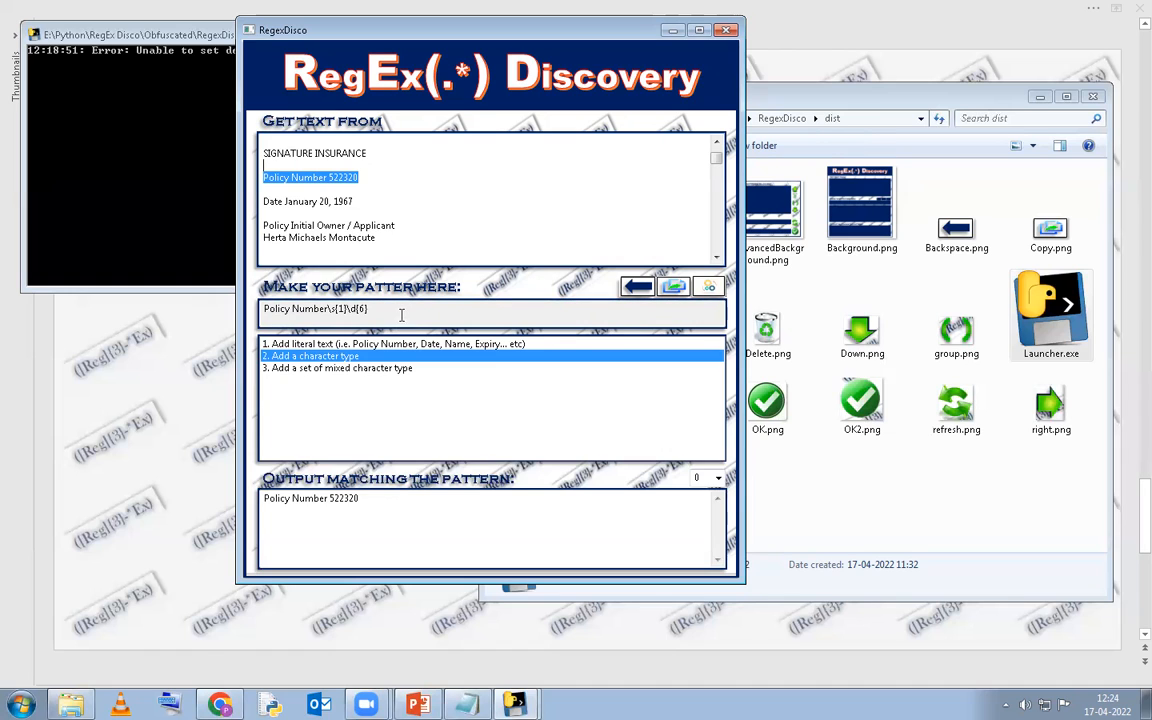
left_click_drag(394, 308, 269, 319)
left_click(395, 312)
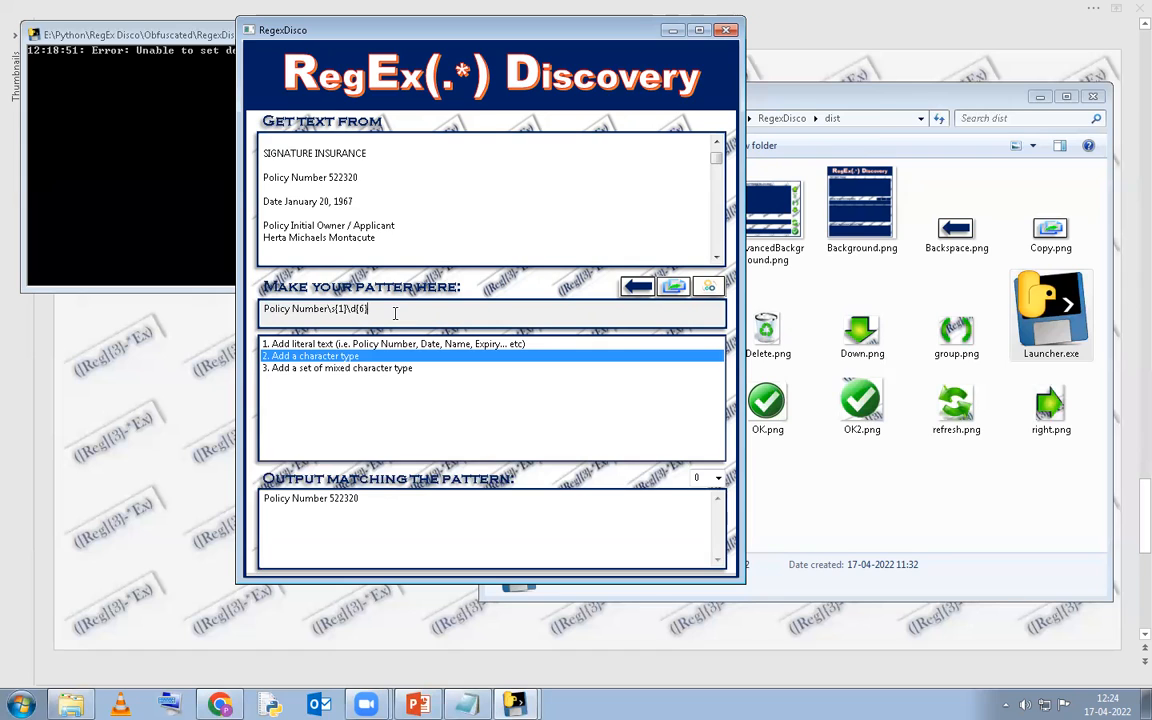
left_click_drag(395, 312, 204, 278)
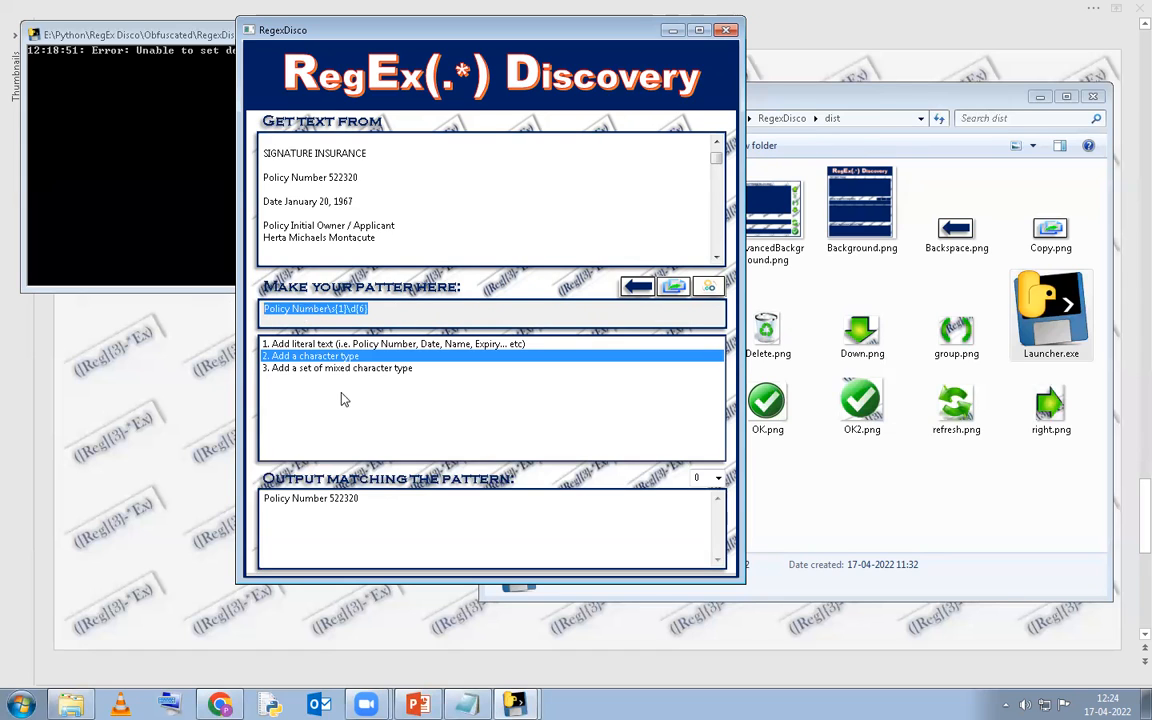
left_click_drag(360, 499, 262, 503)
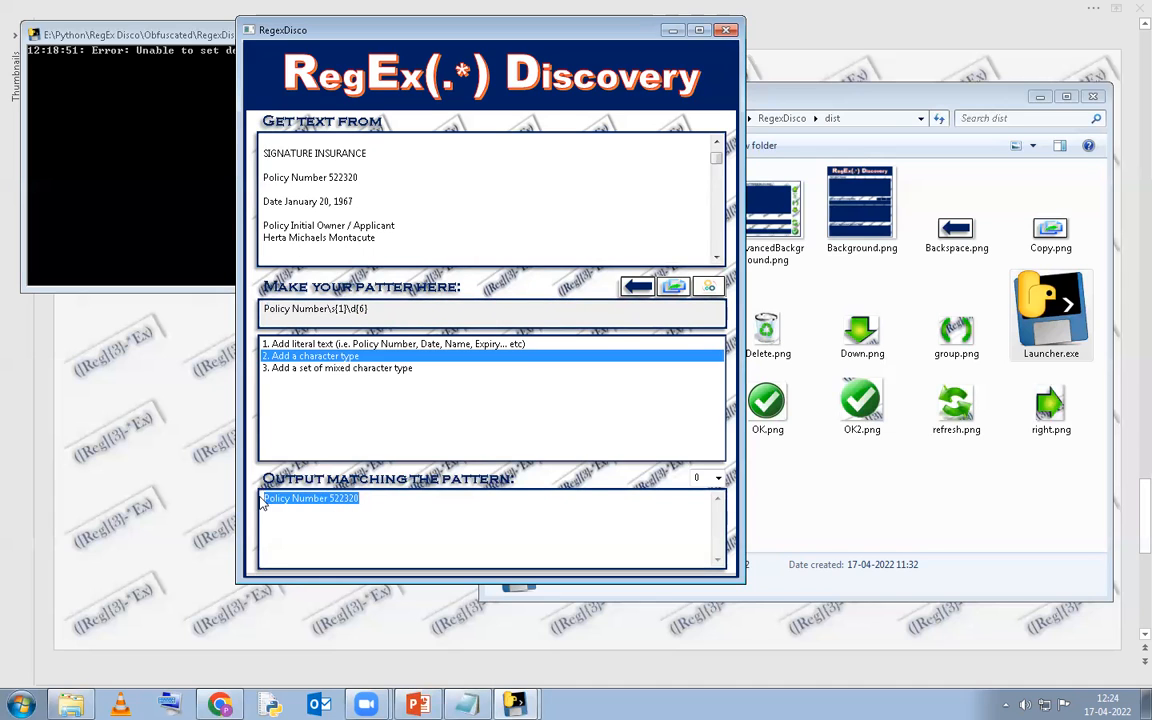
left_click_drag(360, 498, 329, 499)
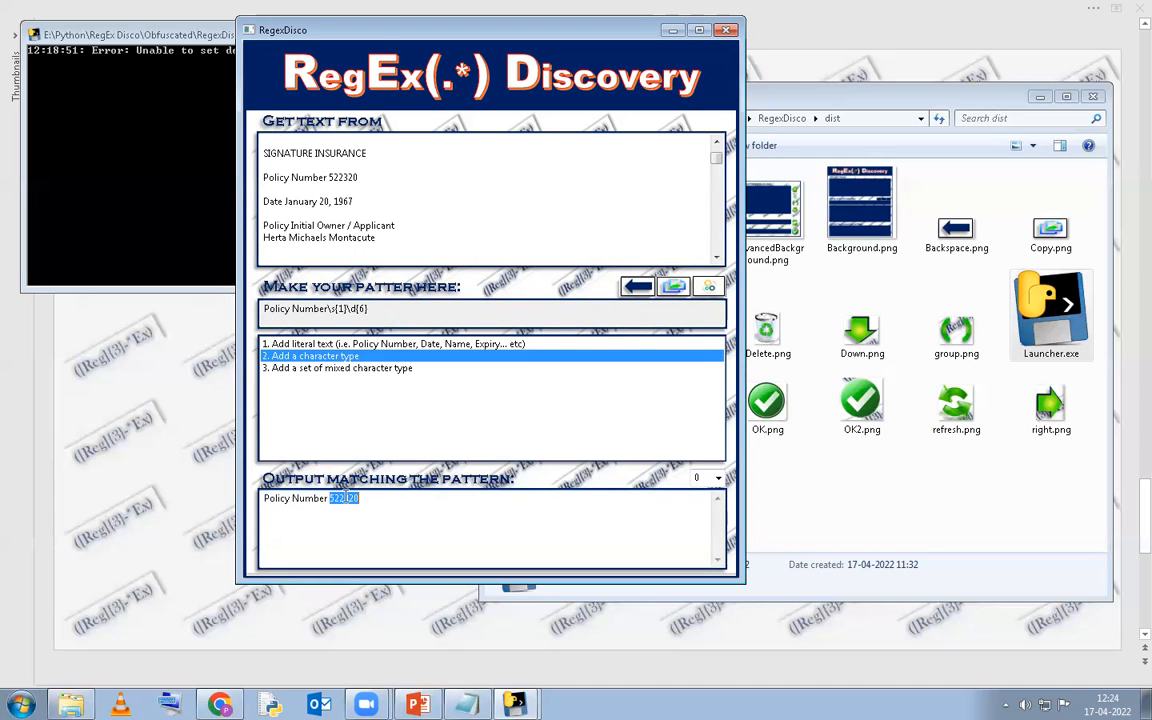
left_click(368, 499)
left_click(393, 308)
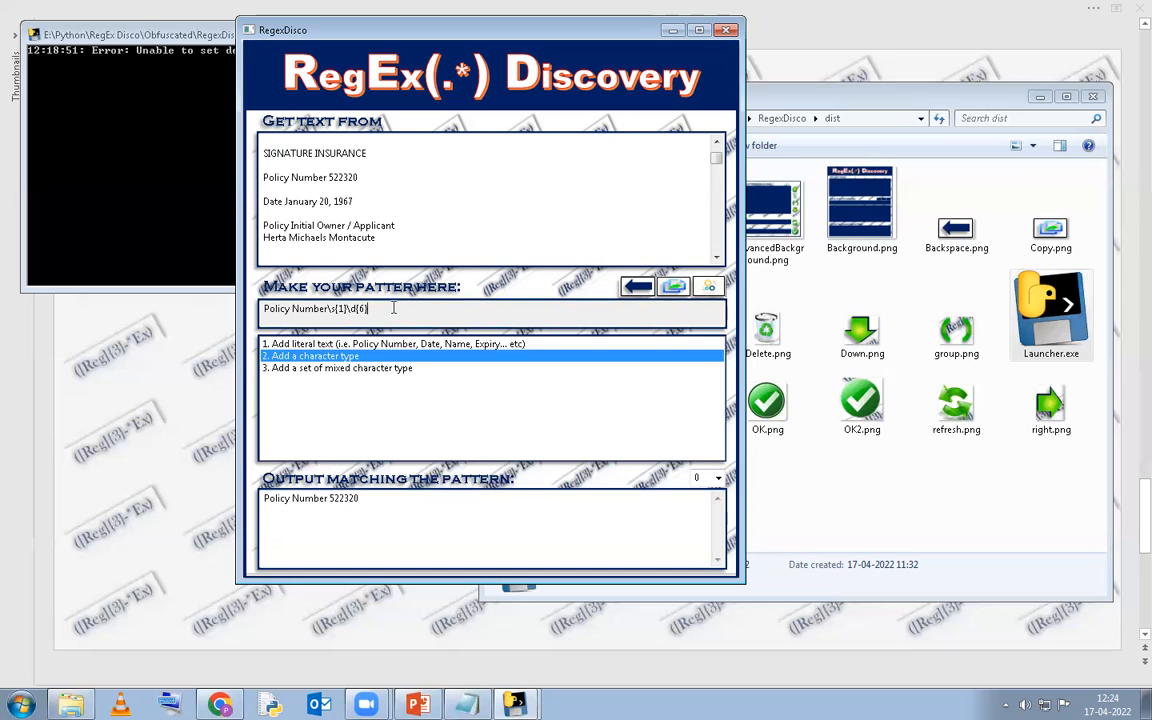
left_click(710, 289)
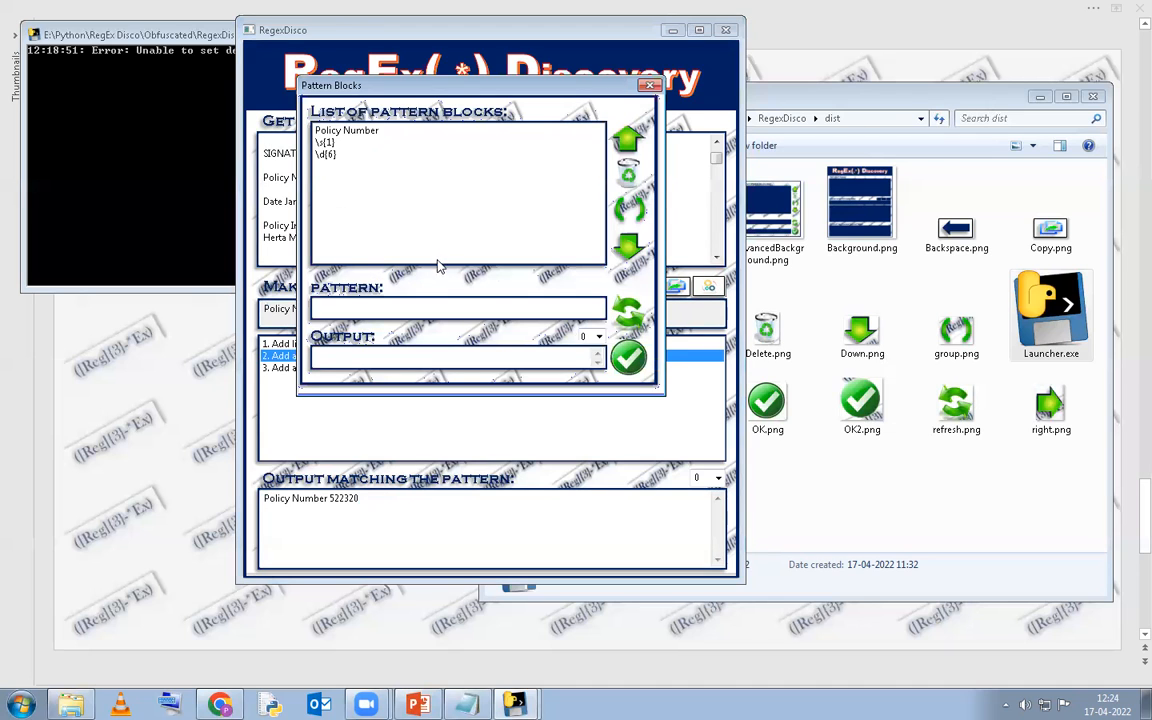
Wrap the \d{6} block in a capture group and rebuild the pattern.
left_click(384, 133)
left_click(370, 146)
left_click(322, 131)
left_click(322, 143)
left_click(370, 133)
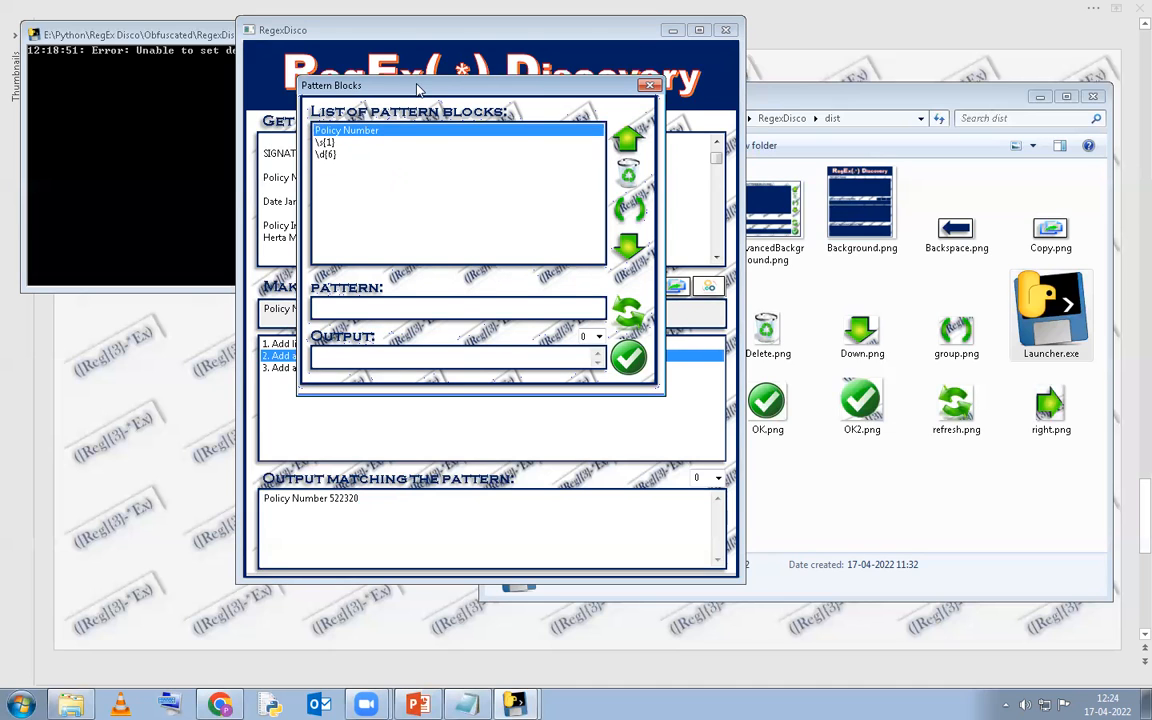
left_click_drag(373, 80, 524, 79)
left_click(476, 143)
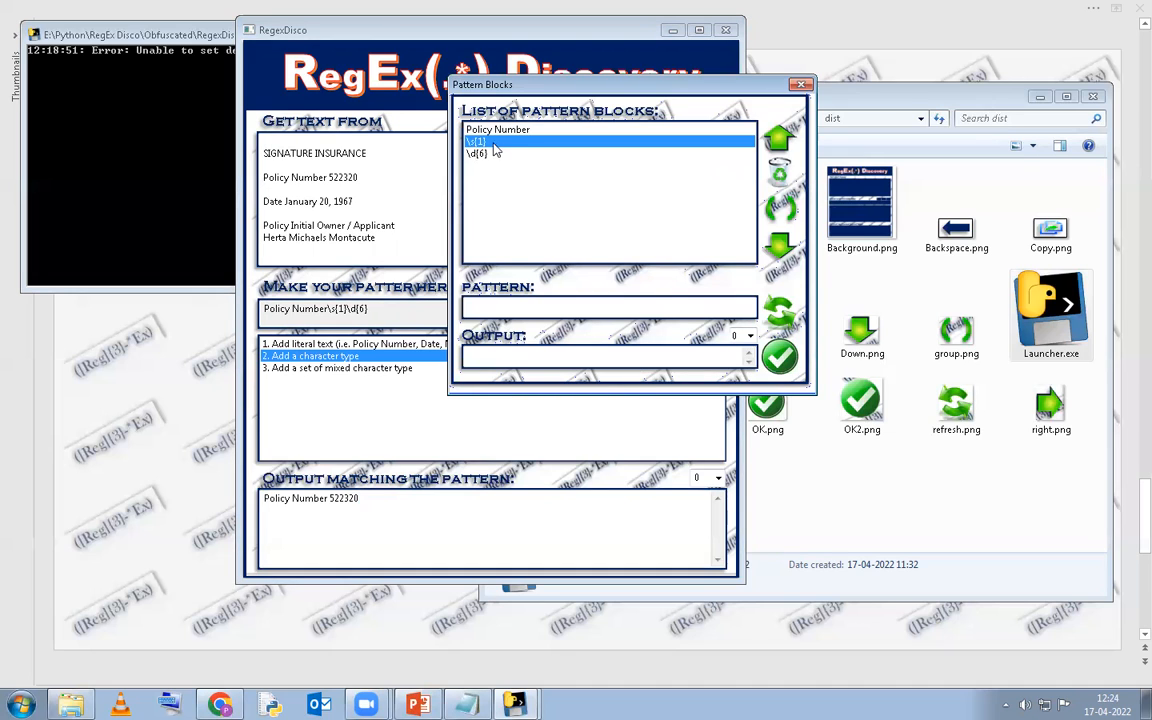
left_click(481, 157)
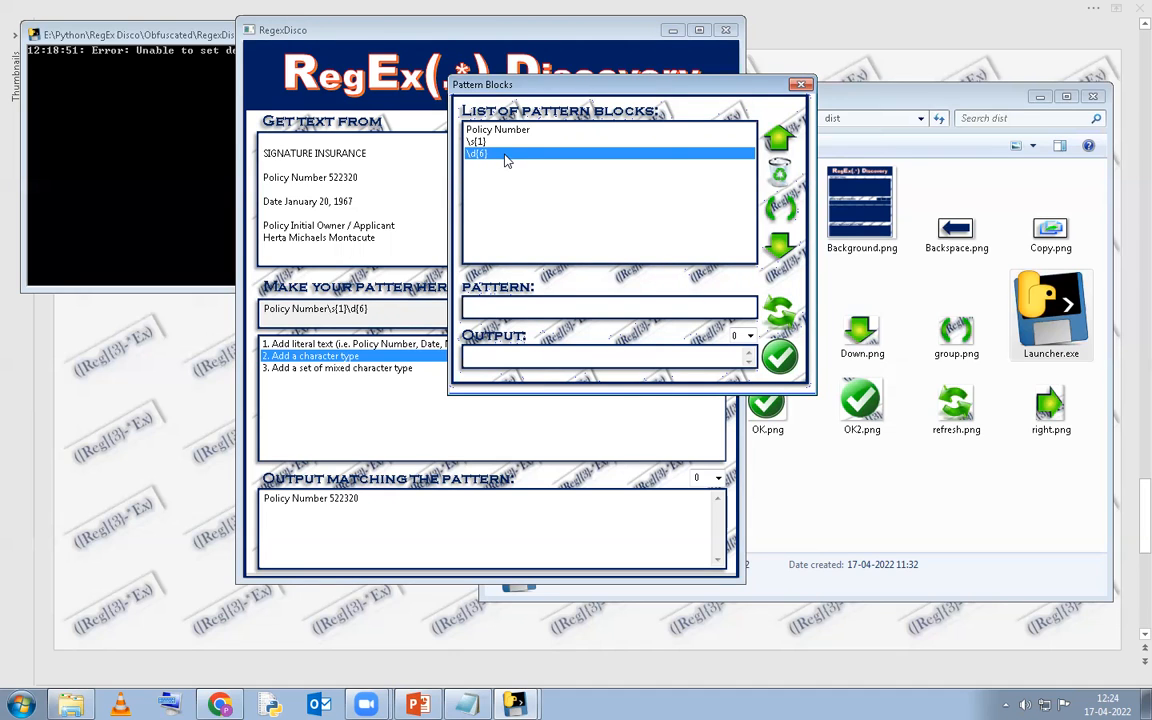
left_click(780, 208)
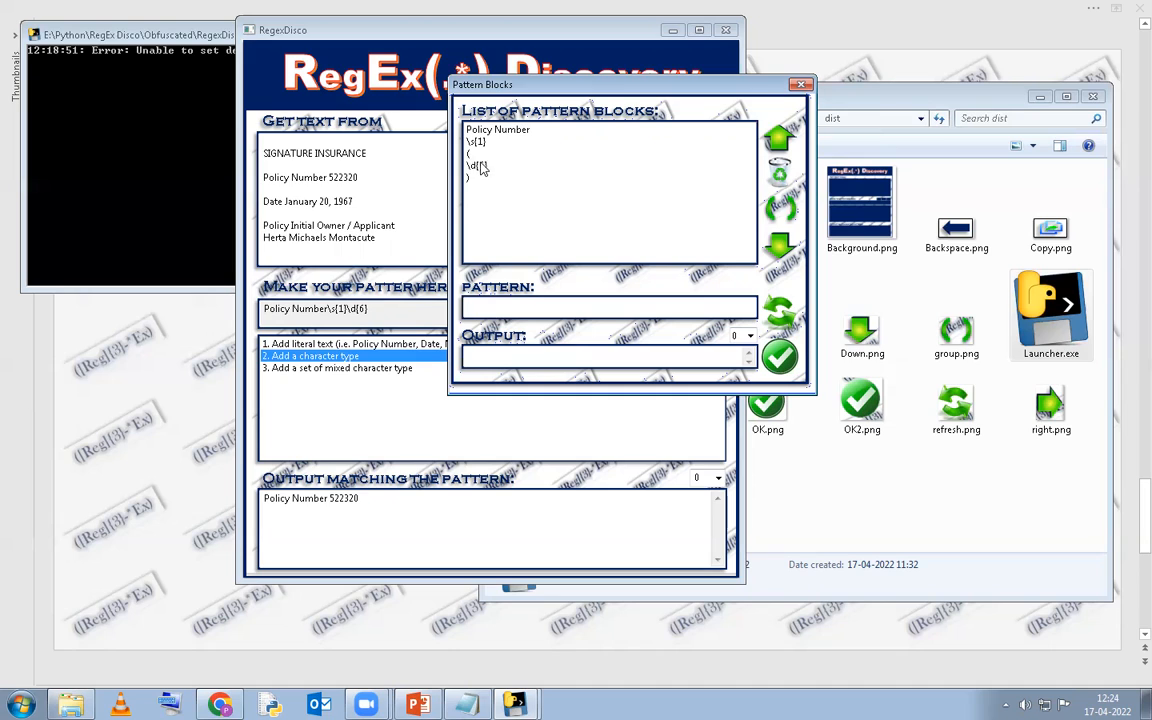
left_click(752, 301)
left_click_drag(578, 306, 450, 290)
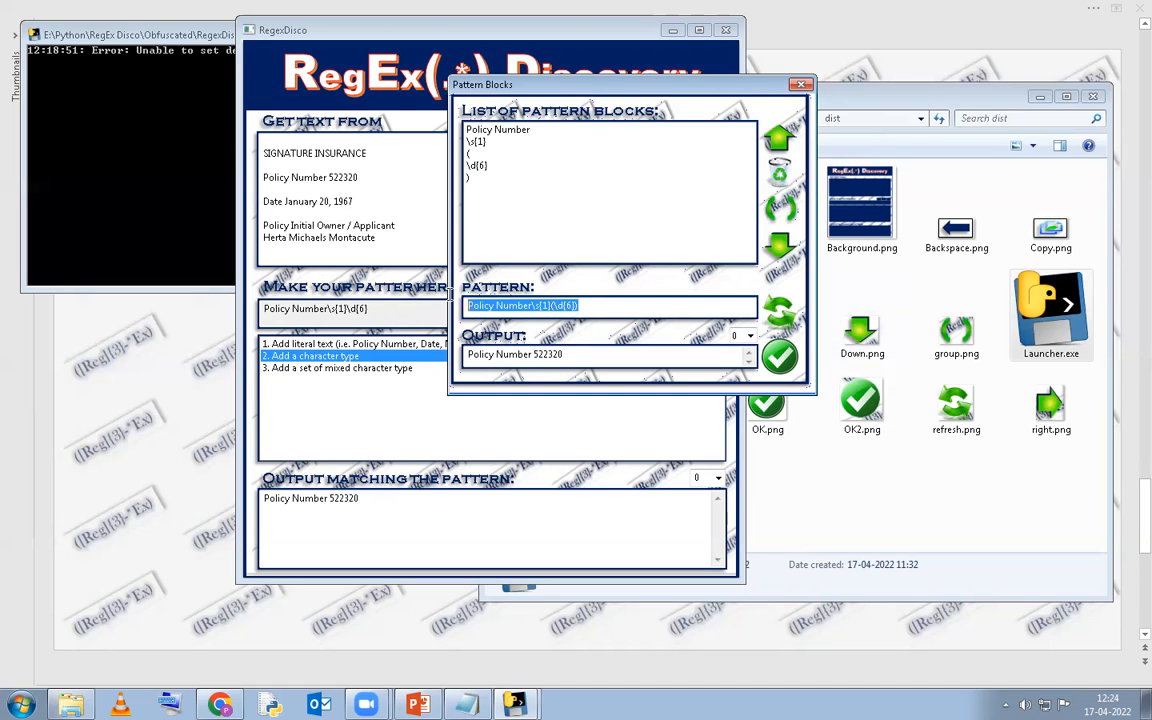
left_click(595, 305)
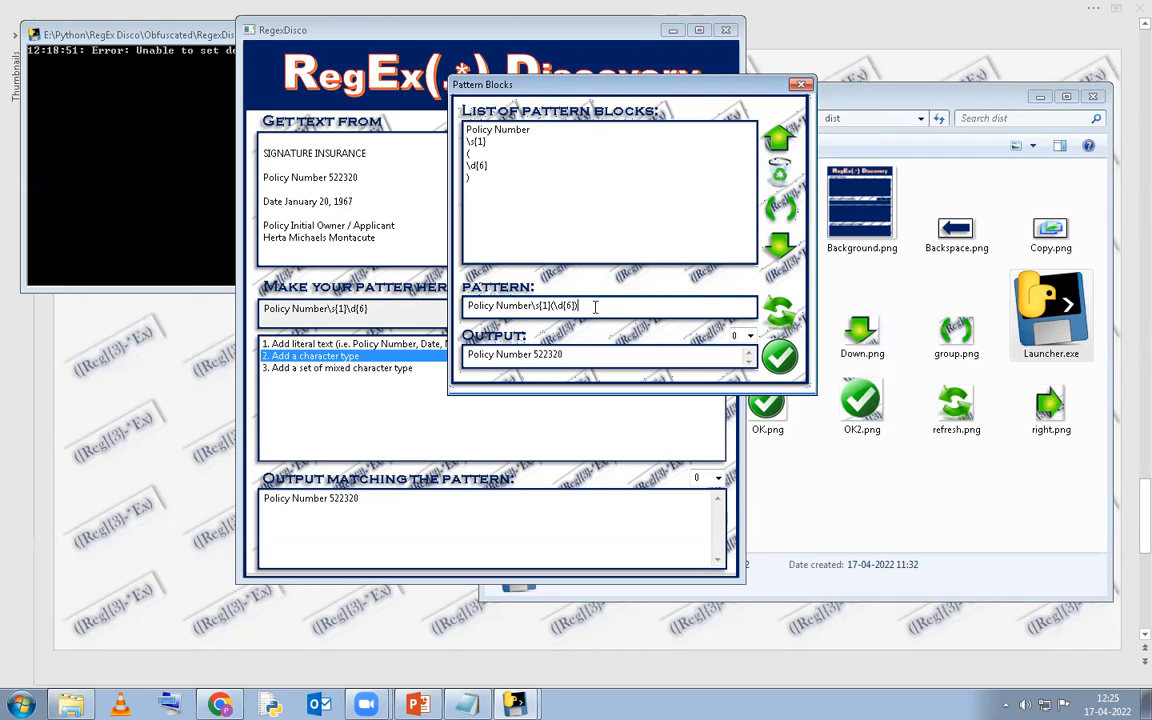
left_click(752, 340)
left_click(755, 338)
left_click(755, 337)
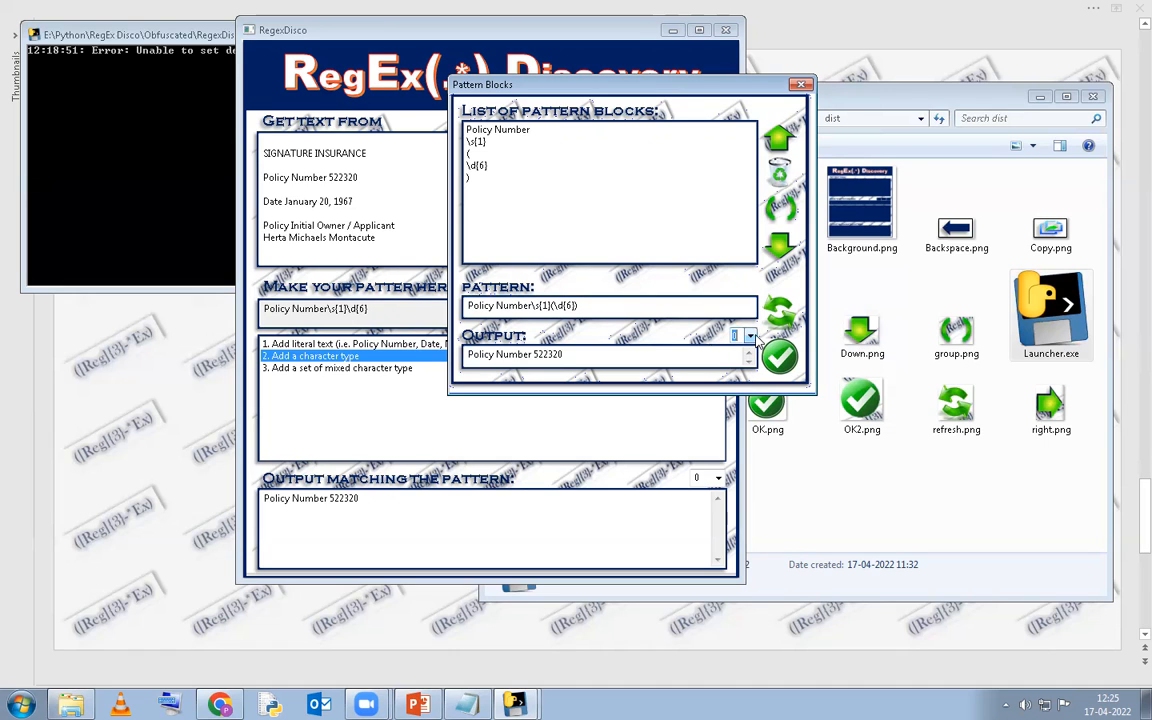
left_click(751, 338)
left_click(748, 350)
left_click_drag(580, 359, 470, 345)
left_click_drag(595, 306, 436, 308)
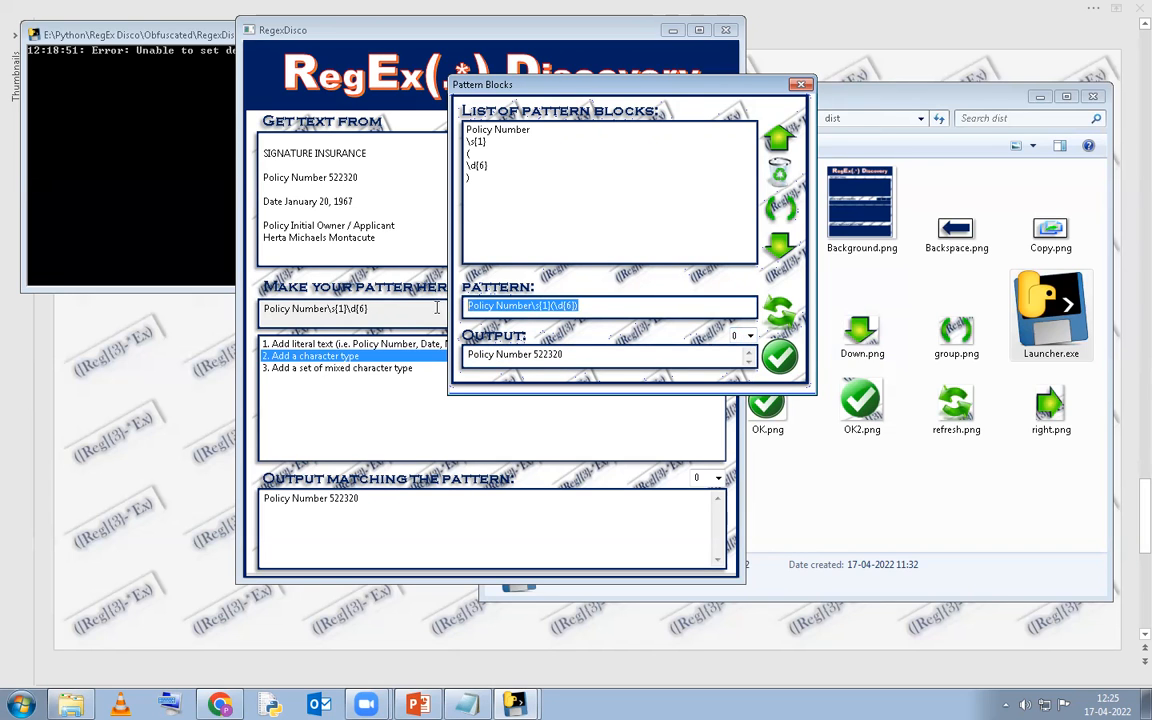
left_click(750, 336)
left_click(740, 362)
left_click_drag(580, 306, 558, 308)
left_click_drag(538, 354, 447, 357)
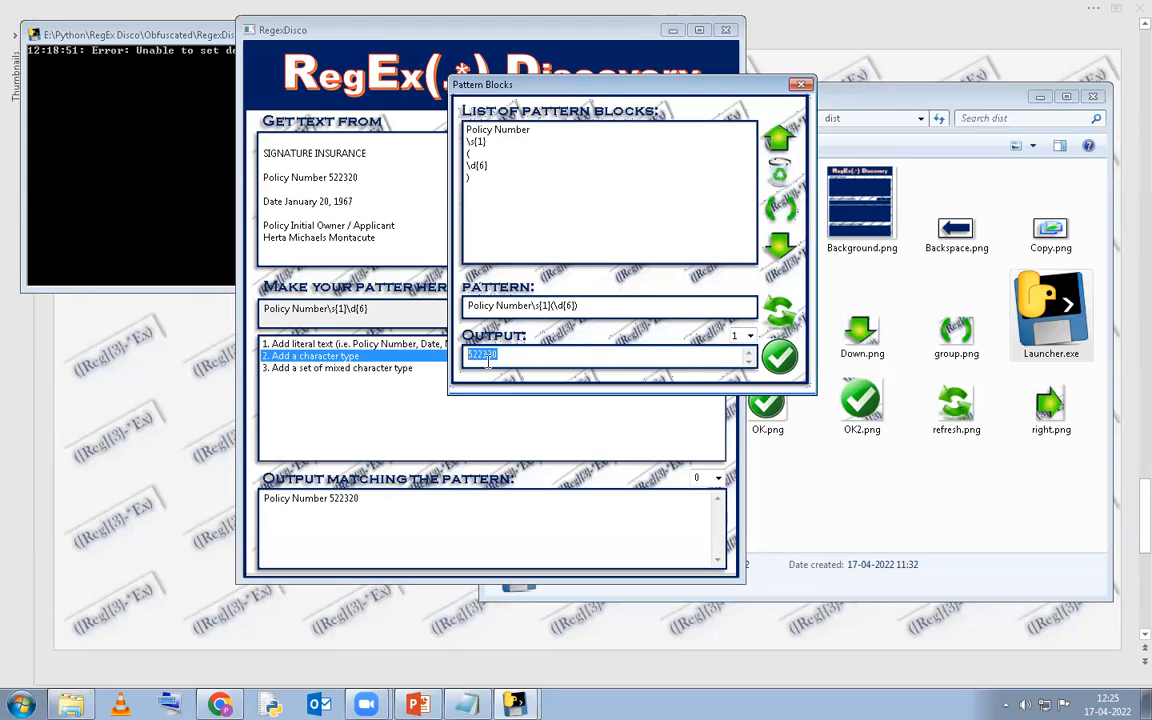
left_click(779, 361)
left_click_drag(374, 310, 255, 313)
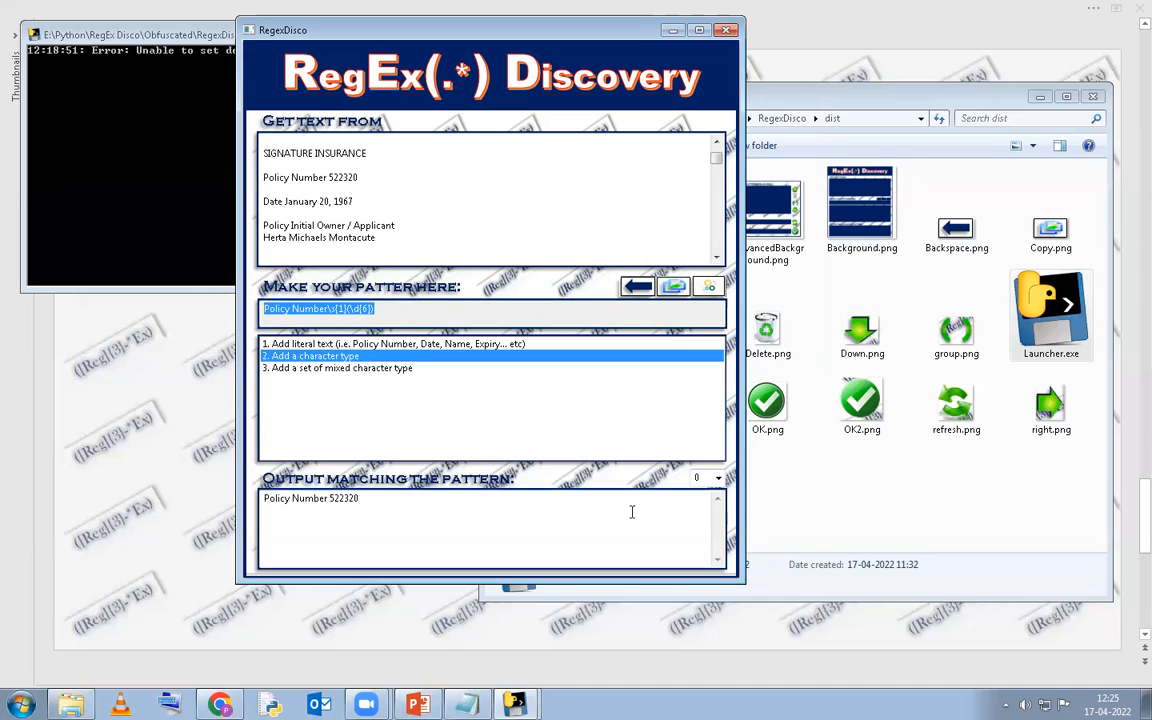
triple_click(440, 496)
left_click(720, 482)
left_click(697, 503)
double_click(283, 502)
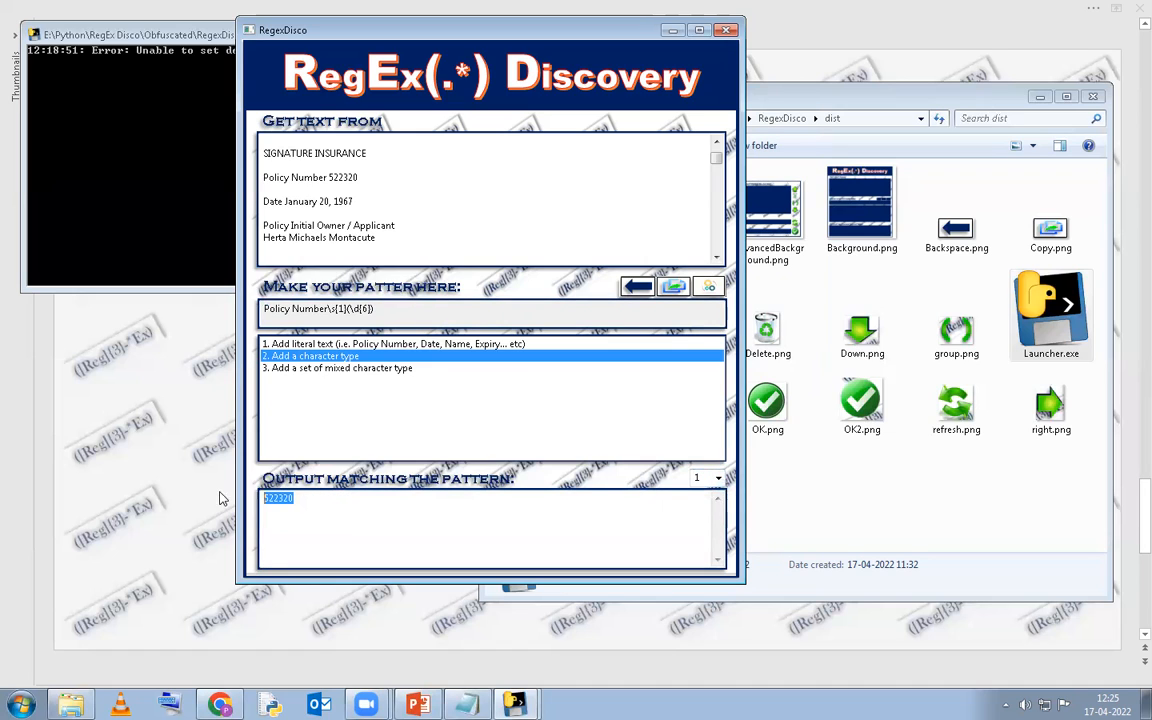
left_click(326, 507)
left_click_drag(375, 310, 266, 312)
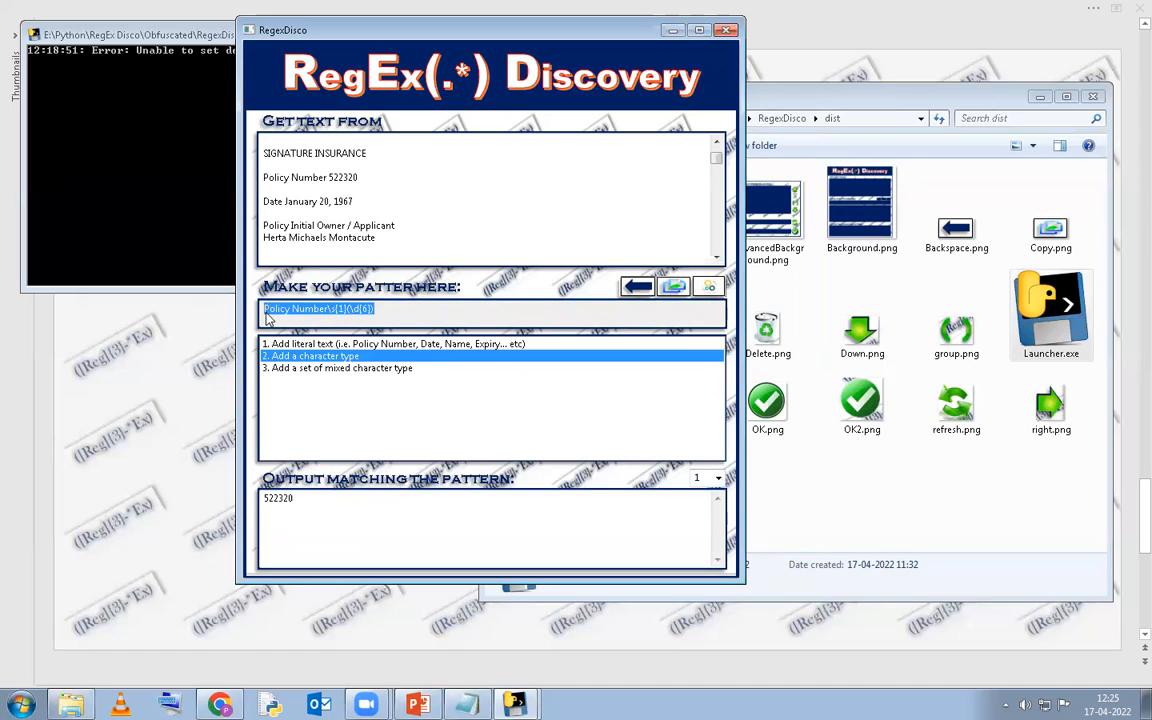
Locate the 'Date January 20, 1967' line in the source text and clear the old pattern.
double_click(345, 177)
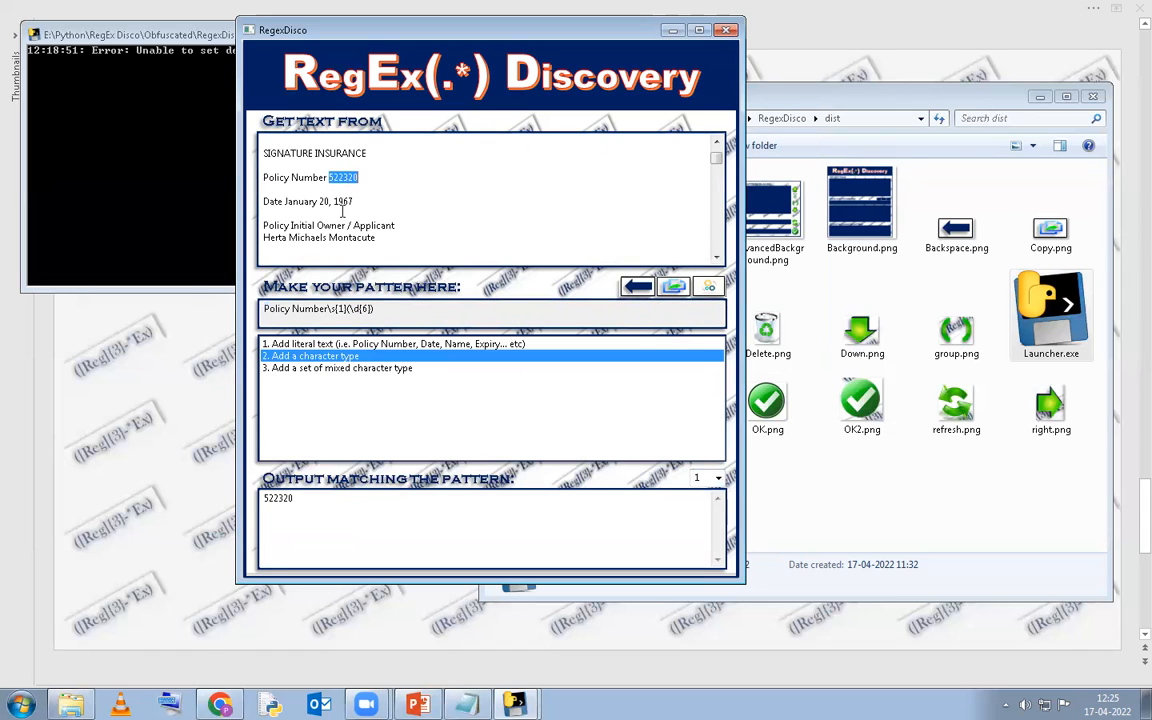
scroll(367, 211, "up", 1)
scroll(363, 159, "down", 2)
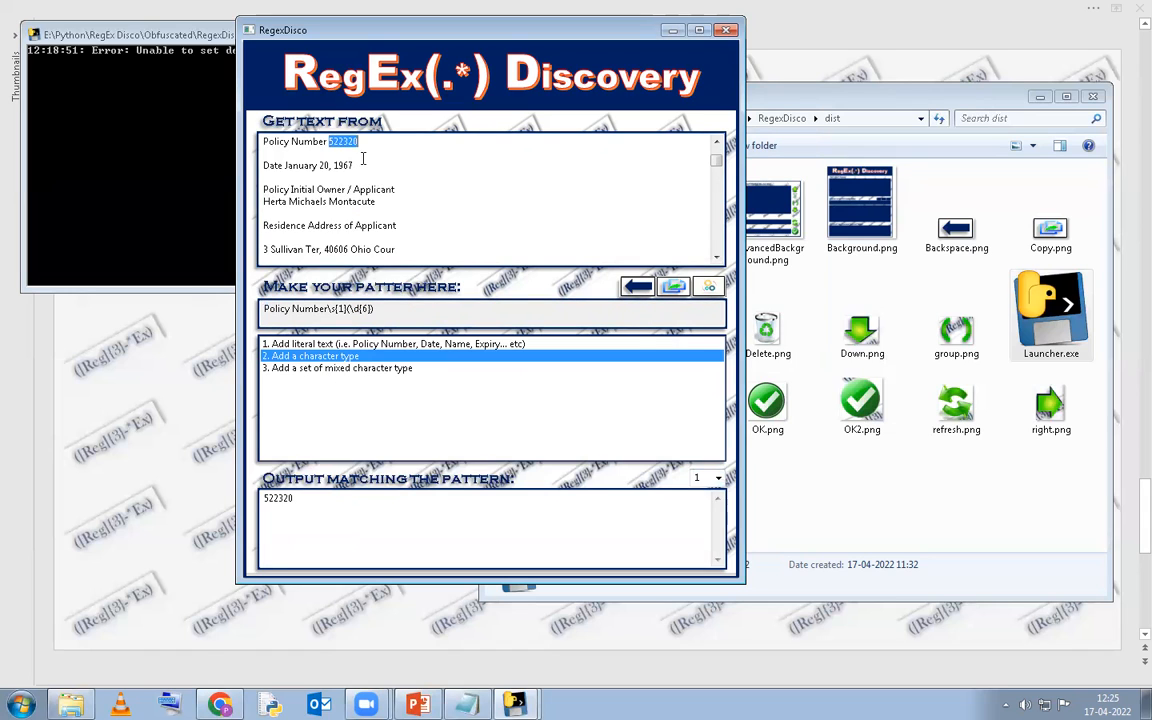
scroll(370, 167, "up", 1)
left_click(410, 214)
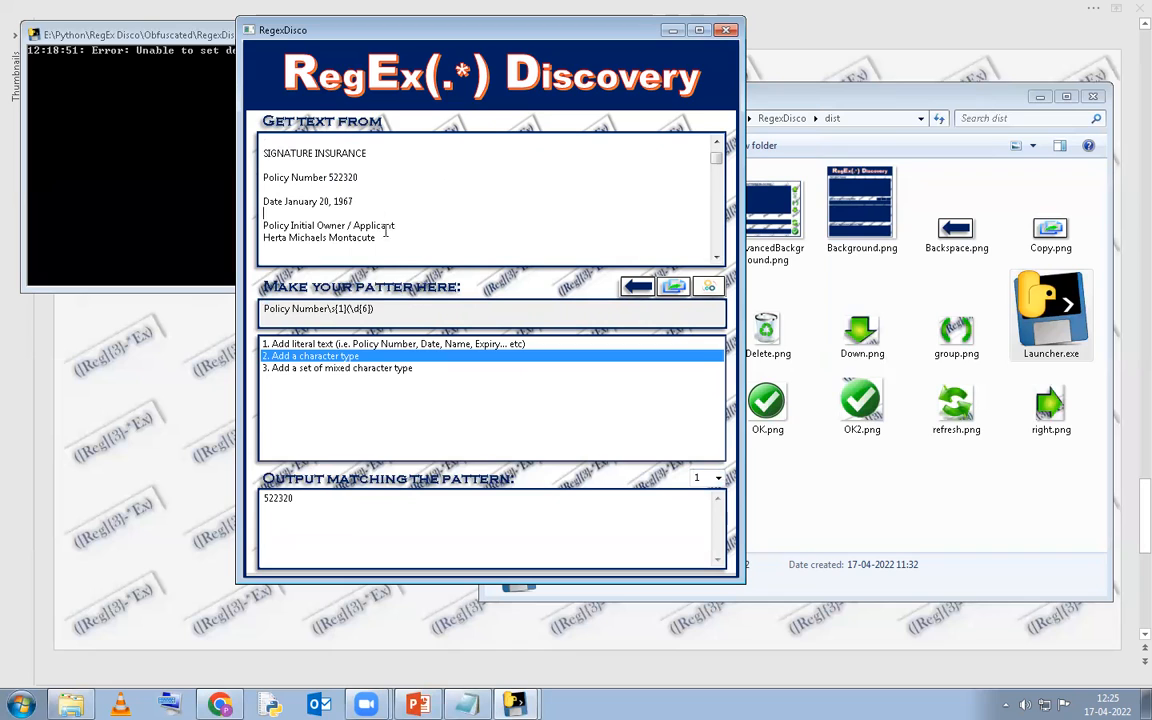
triple_click(373, 200)
left_click(441, 177)
left_click(640, 287)
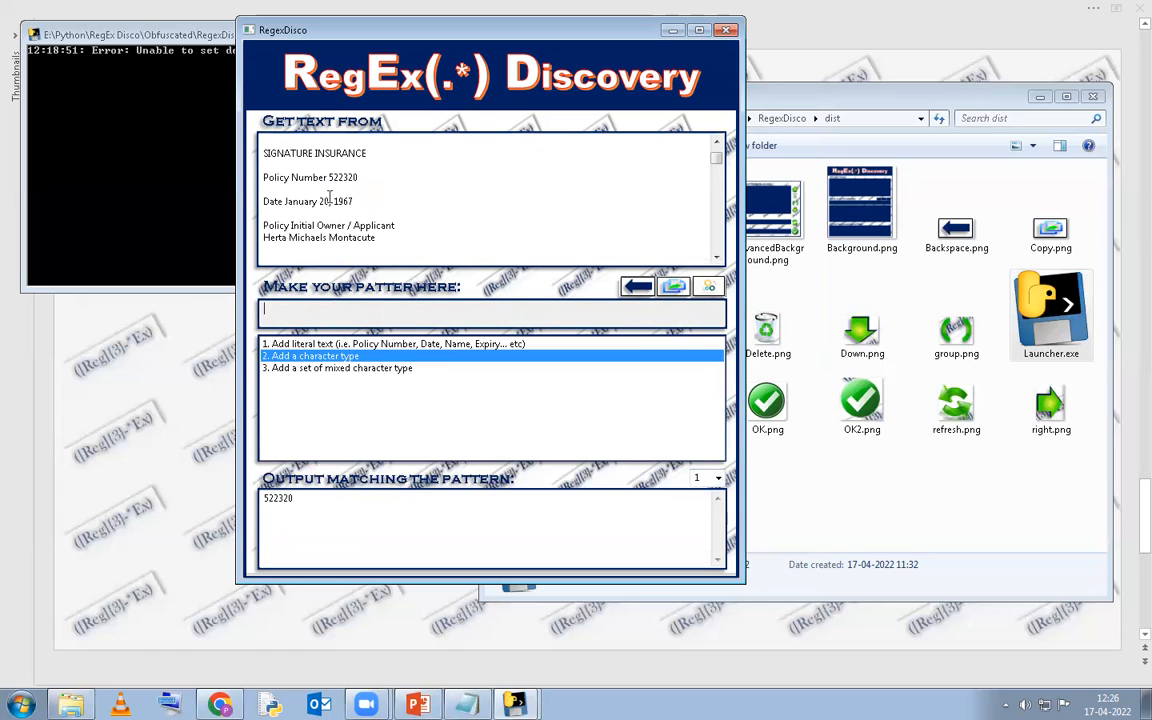
Select the word 'Date' and its trailing space on the source Date line.
left_click_drag(362, 200, 229, 180)
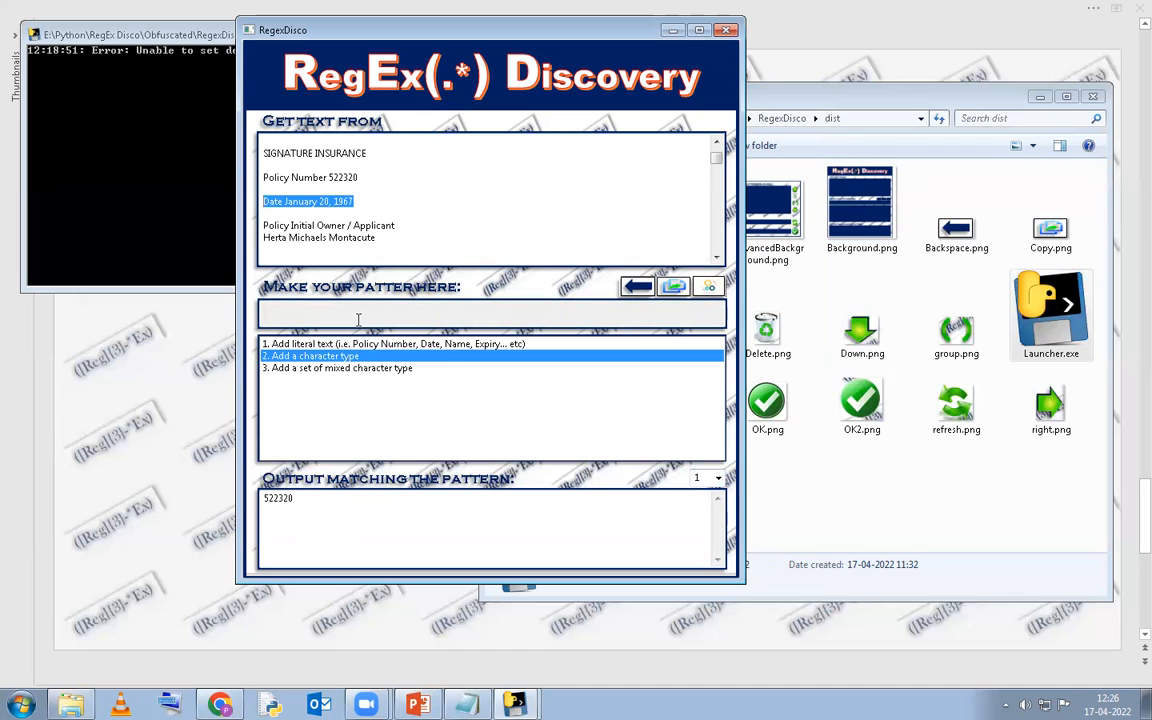
left_click(367, 200)
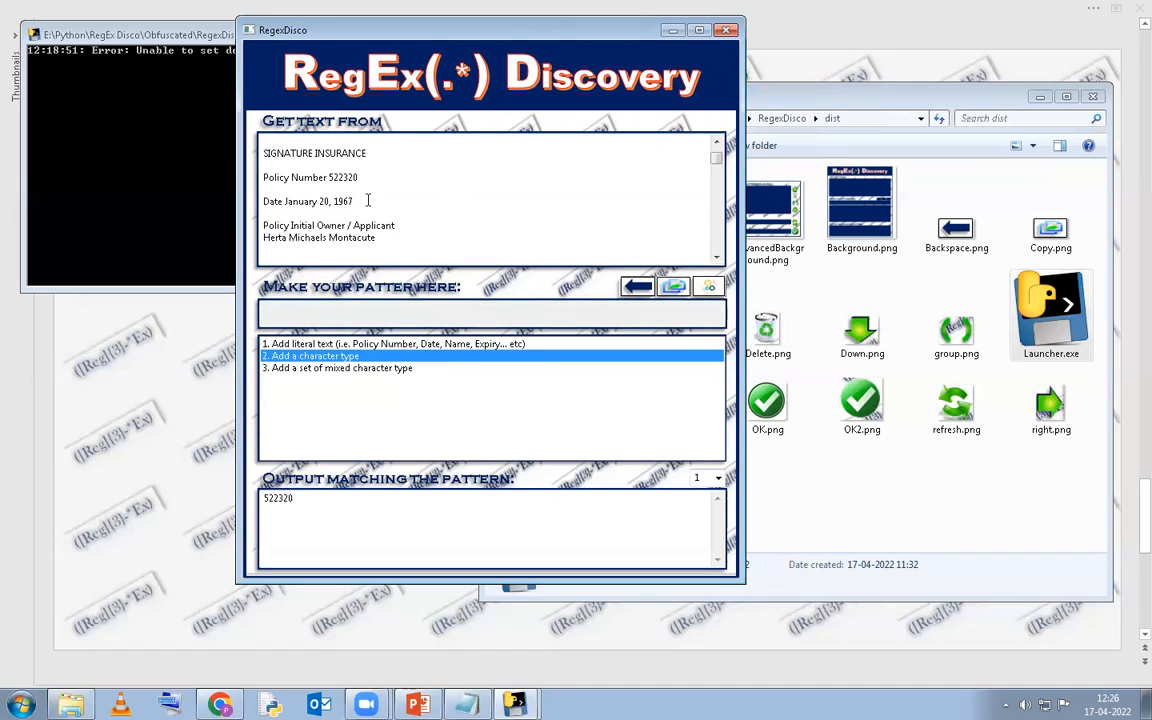
key("ctrl+shift+Right")
key("ctrl+shift+Right")
key("ctrl+shift+Left")
key("shift+Right")
Add the literal text 'Date' to the new pattern, redoing a first attempt.
double_click(435, 347)
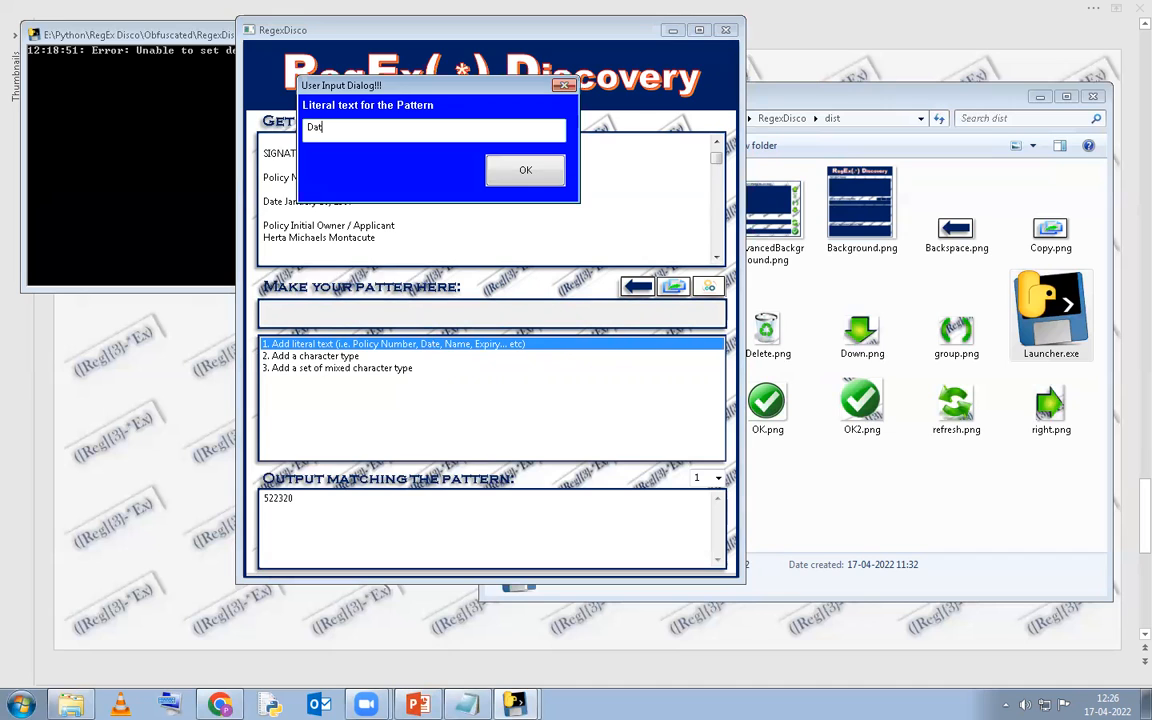
left_click(522, 171)
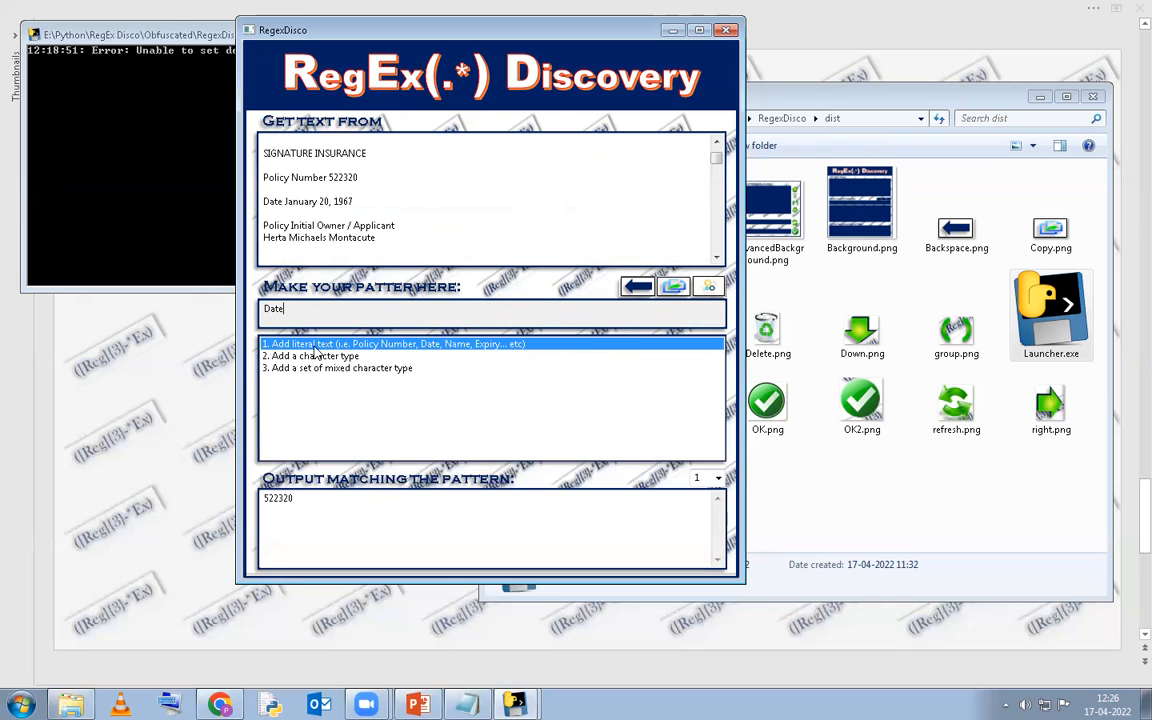
left_click(640, 287)
double_click(400, 343)
type("Date")
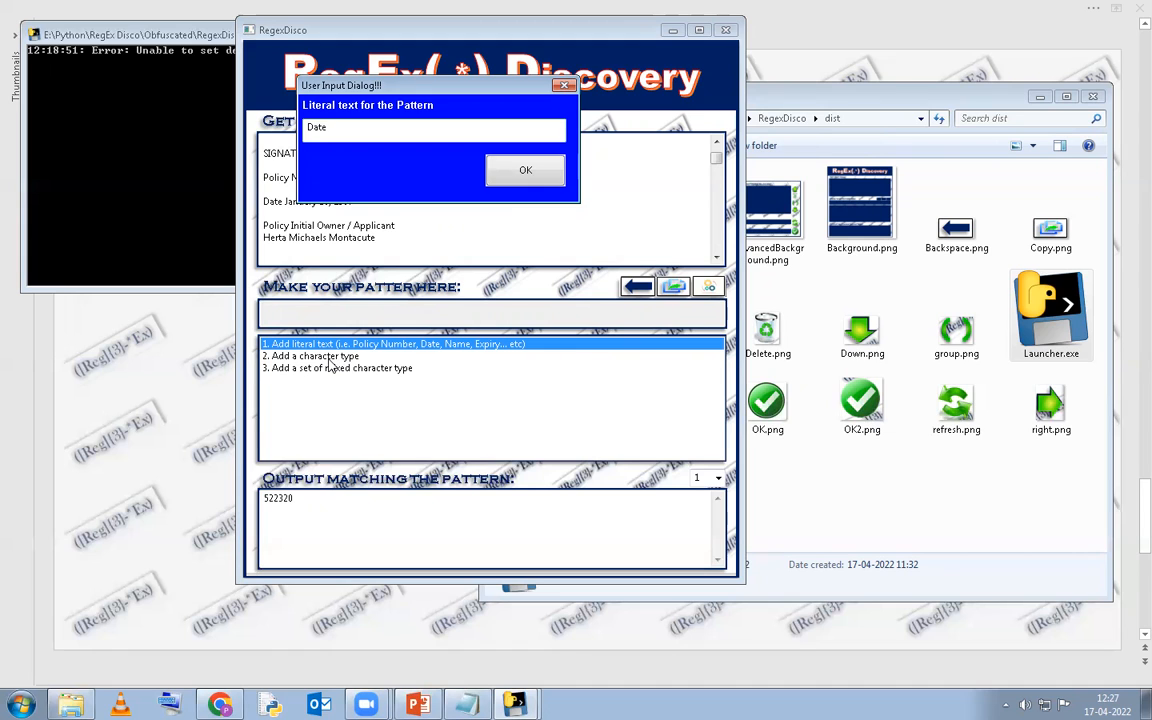
left_click(524, 170)
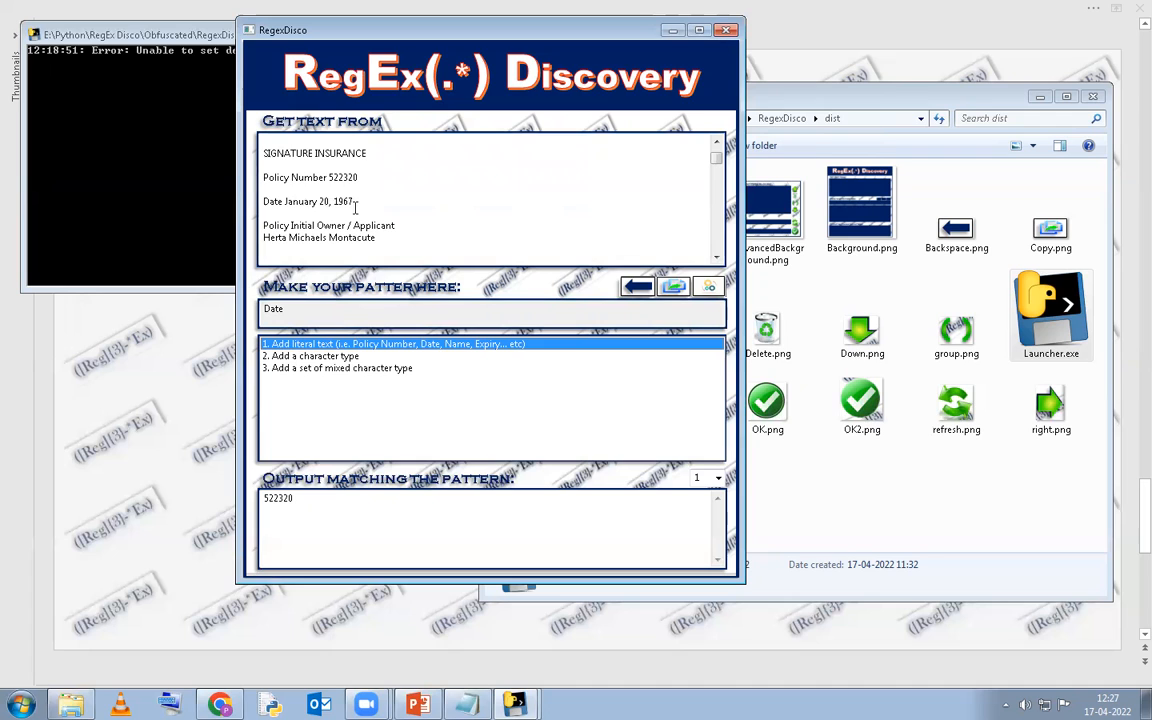
Choose '3. Add a set of mixed character type' and open its builder while the pattern reads 'Date'.
left_click(318, 357)
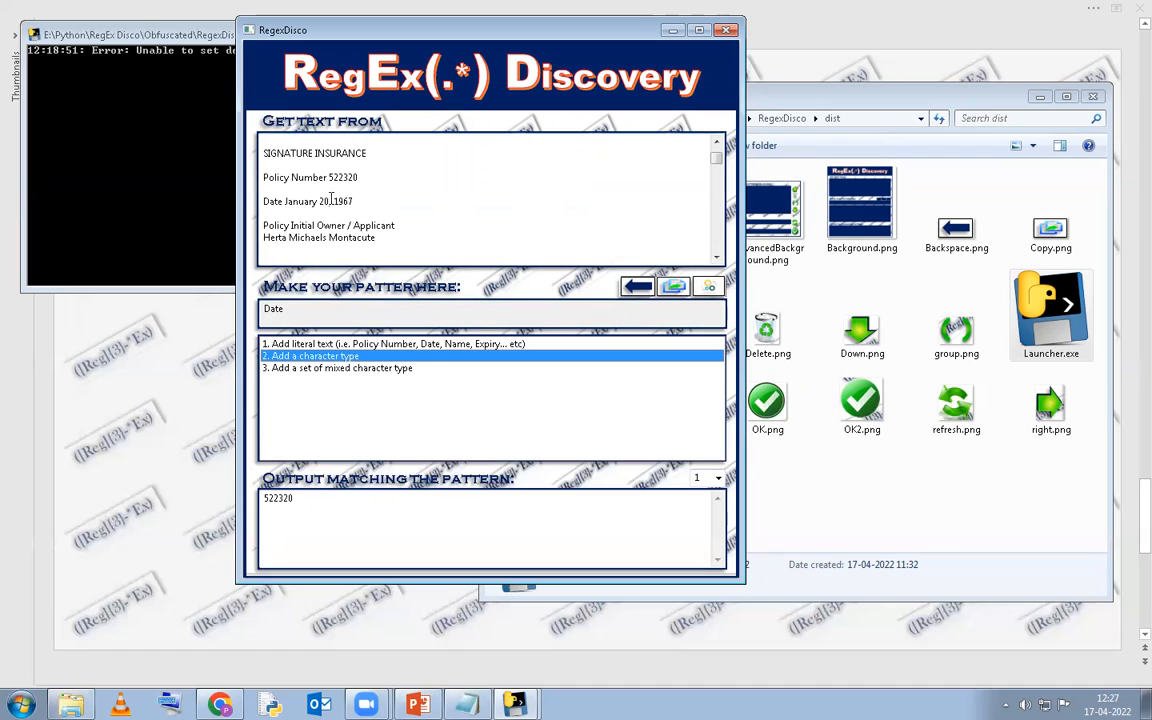
left_click(318, 369)
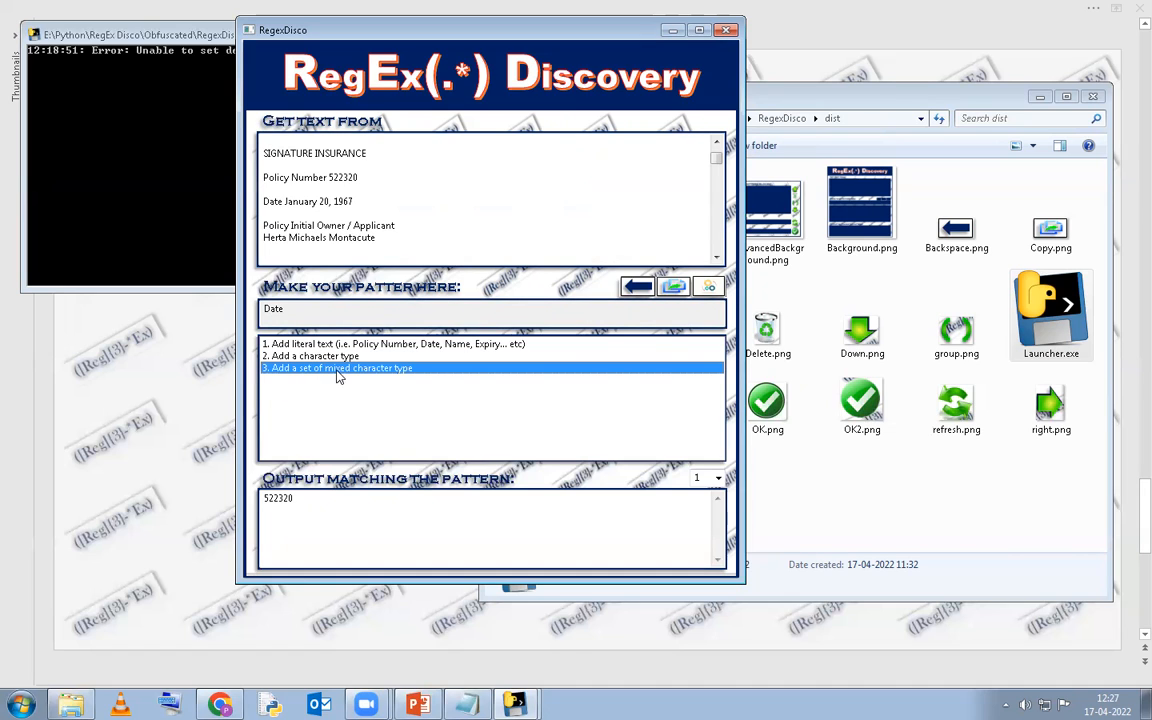
double_click(342, 201)
left_click(330, 202)
left_click(363, 201)
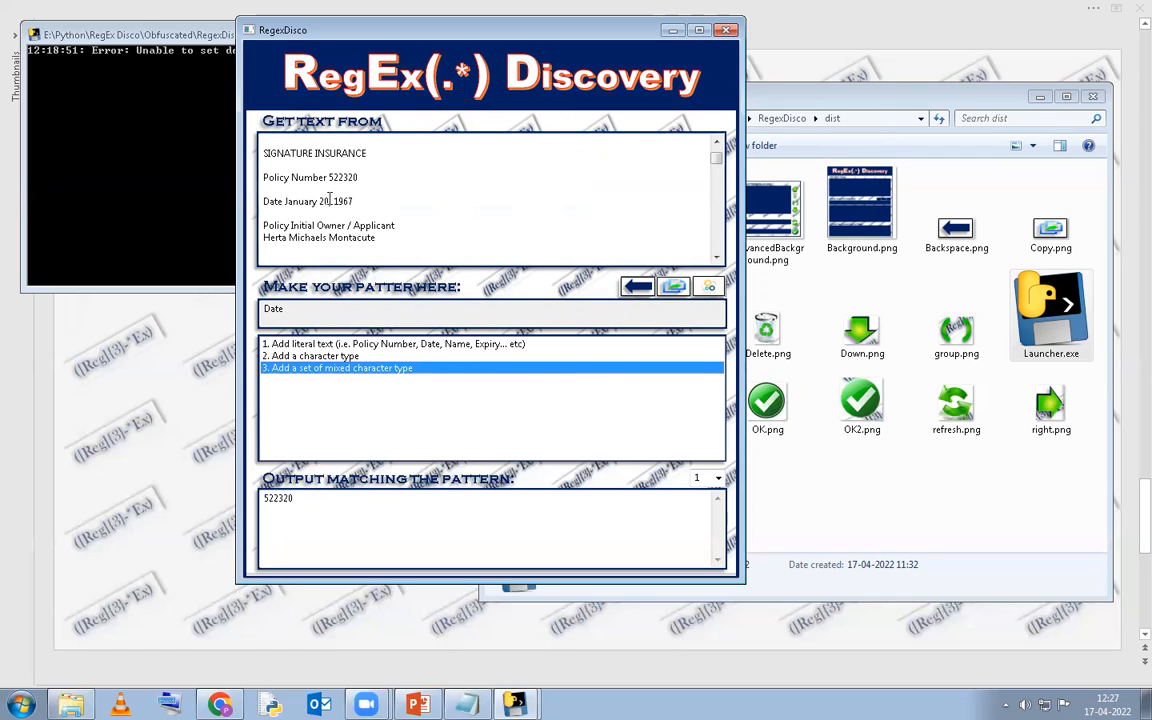
double_click(358, 369)
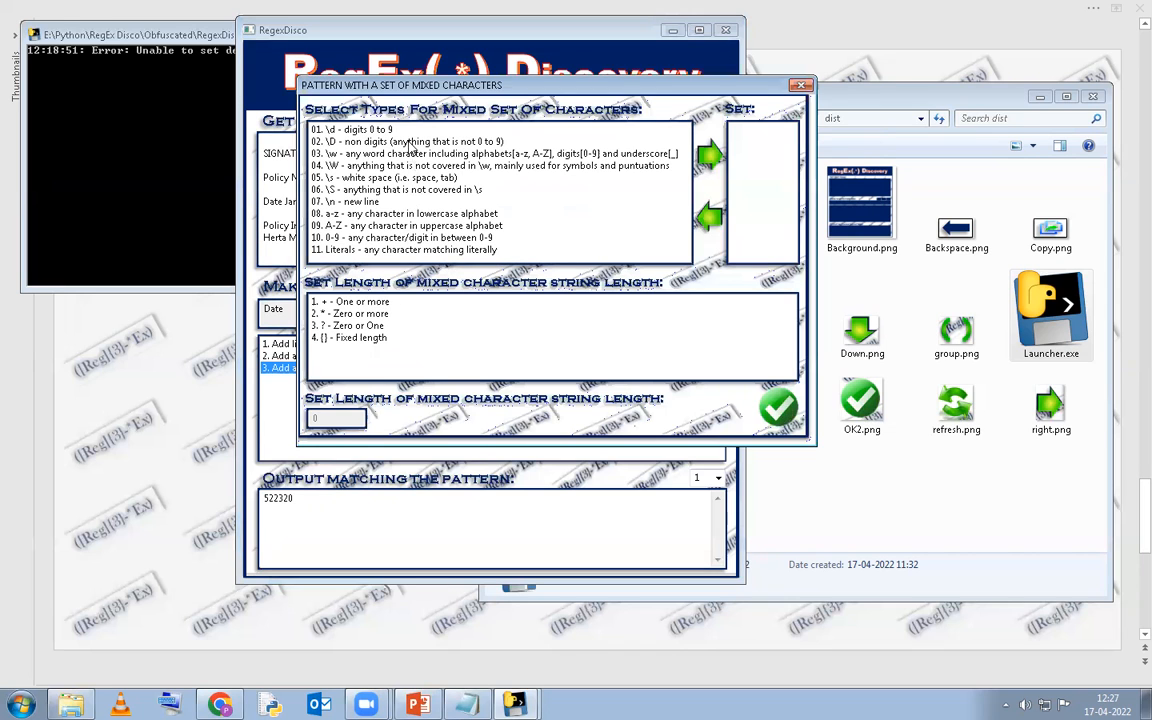
Add \d, \s, \W and a-z to the mixed character set.
left_click(409, 130)
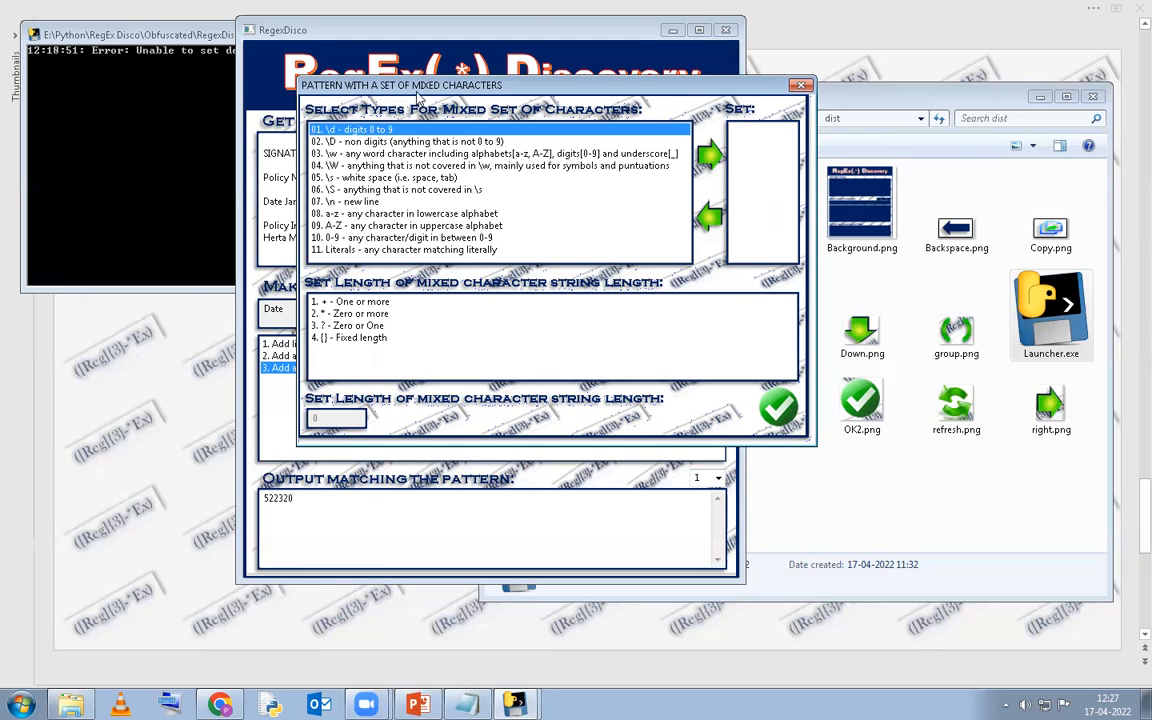
left_click_drag(427, 90, 499, 136)
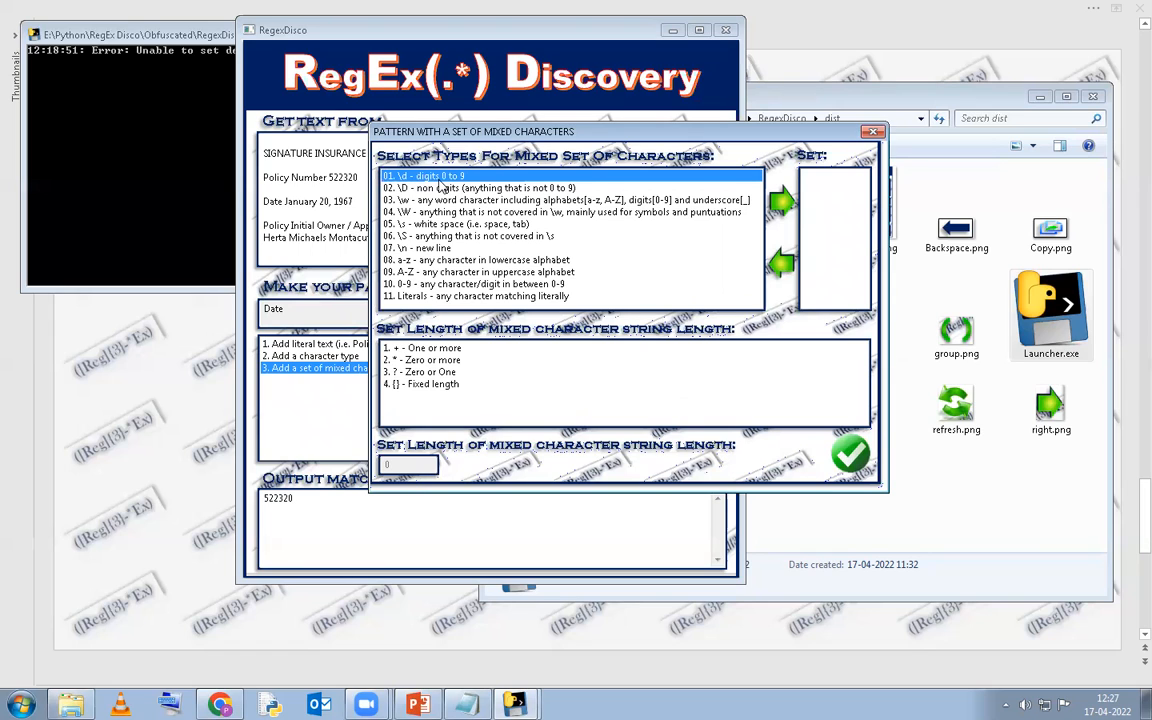
double_click(439, 180)
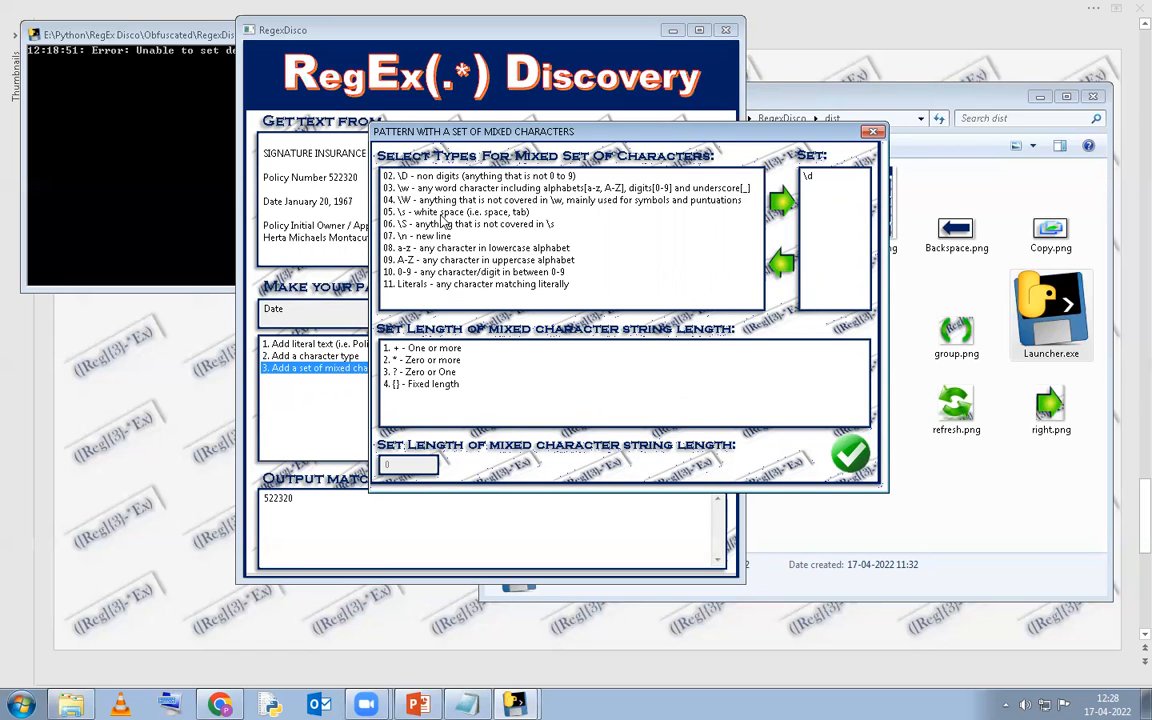
left_click_drag(419, 129, 330, 170)
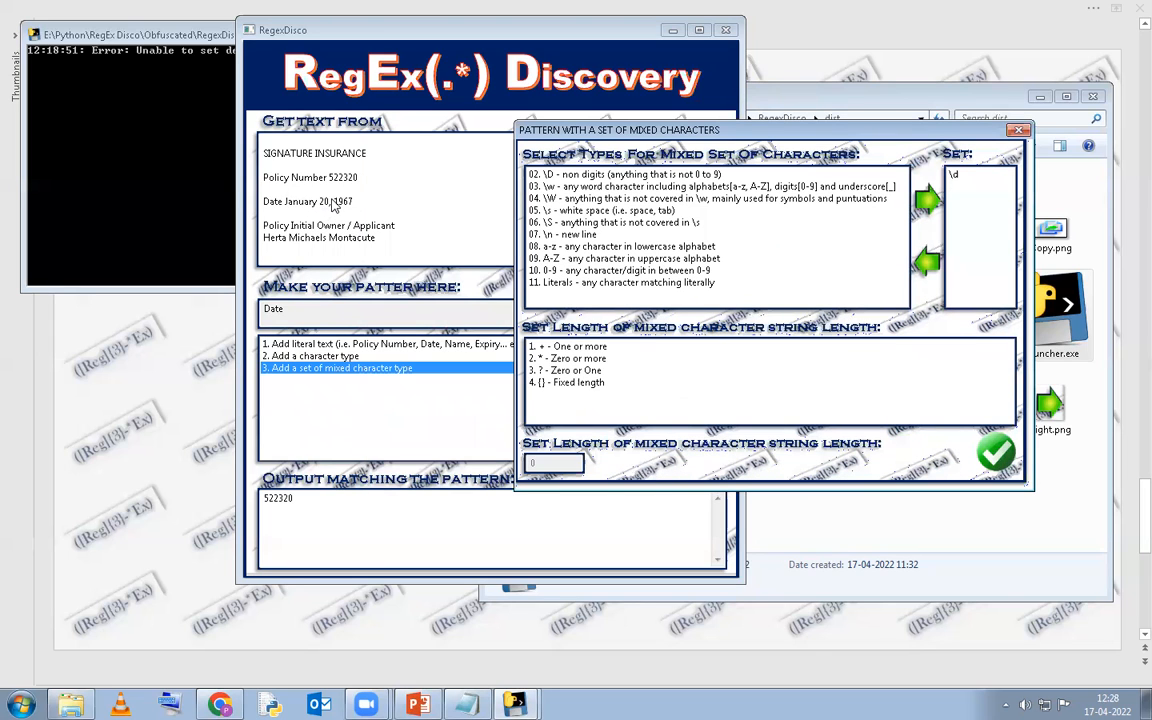
double_click(565, 211)
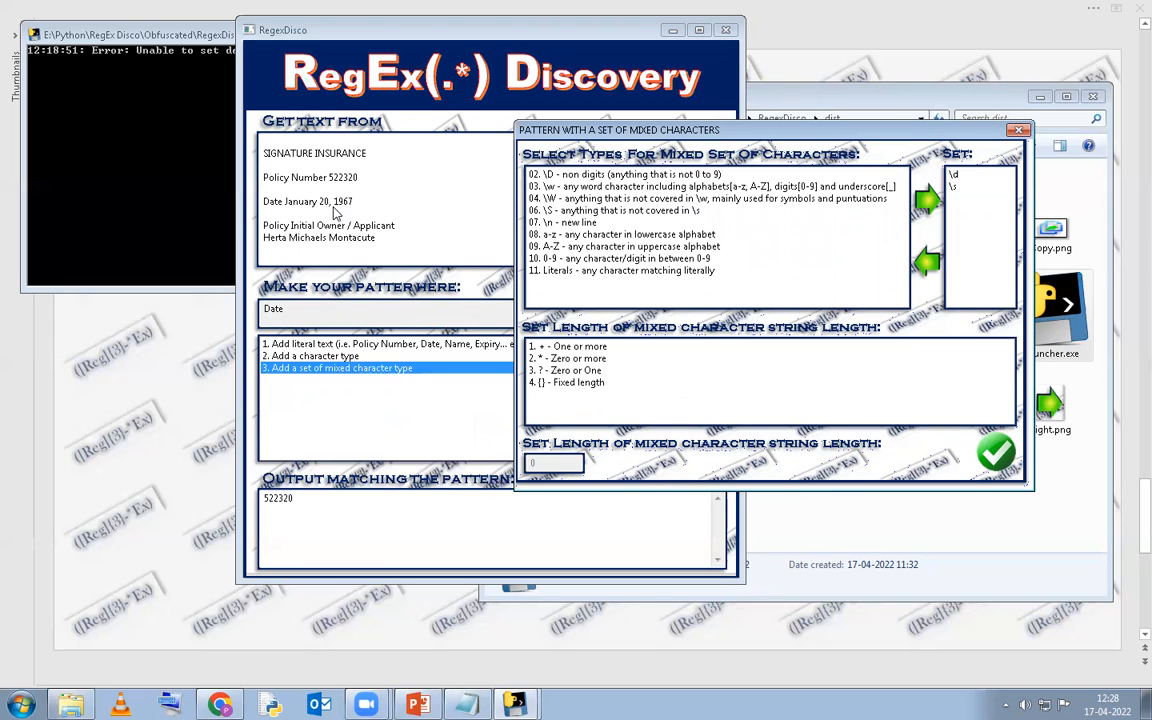
left_click(548, 200)
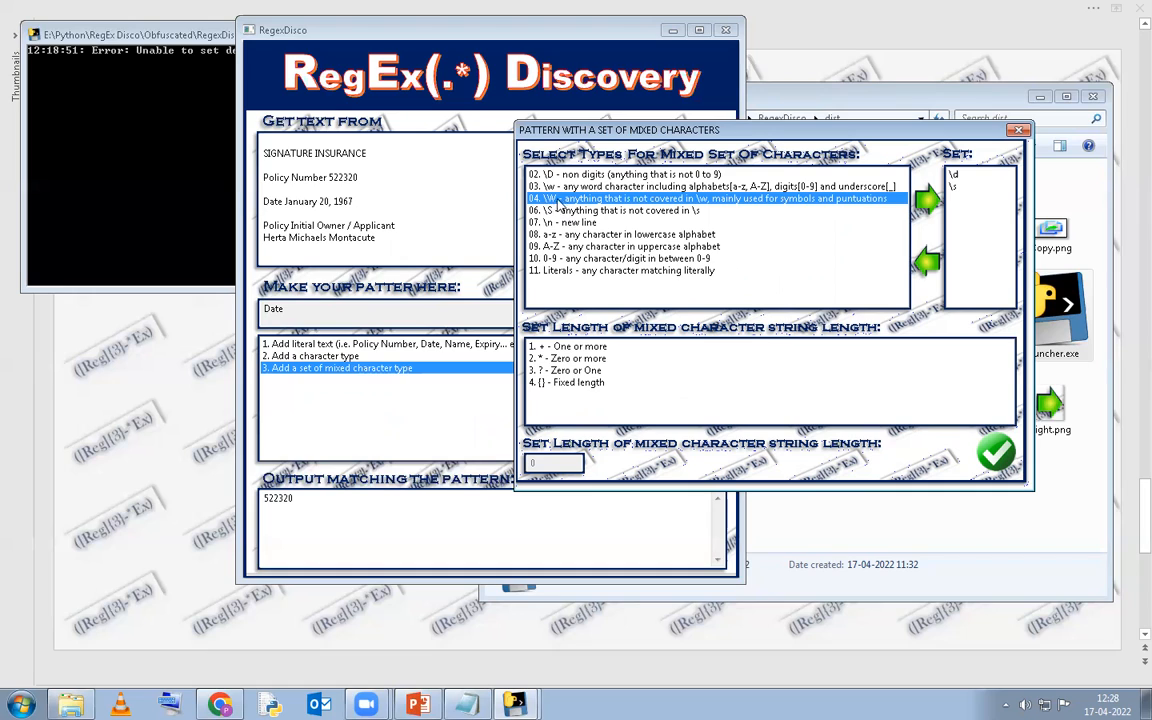
double_click(556, 200)
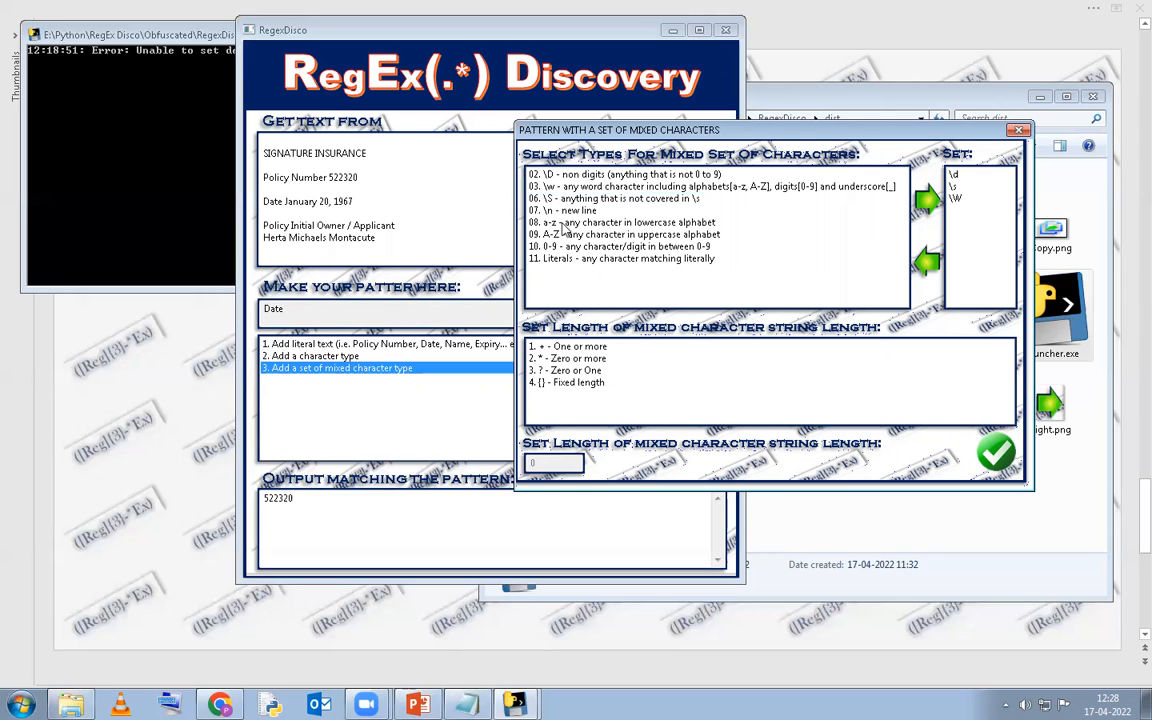
left_click(566, 223)
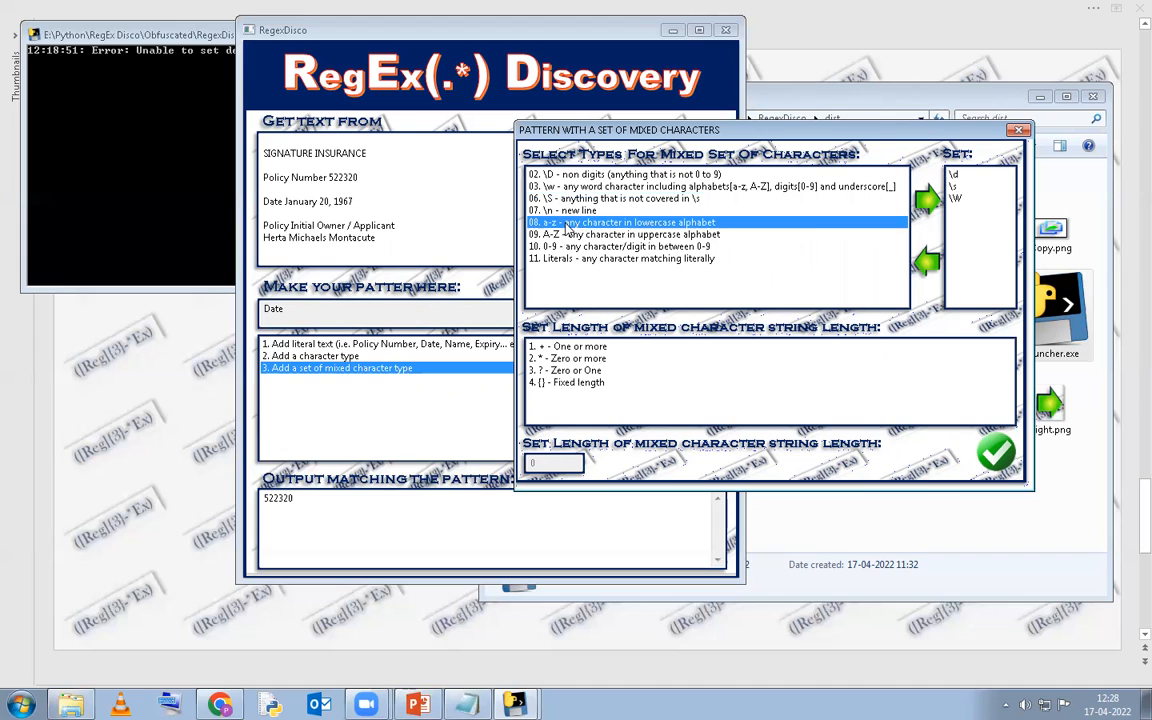
double_click(566, 224)
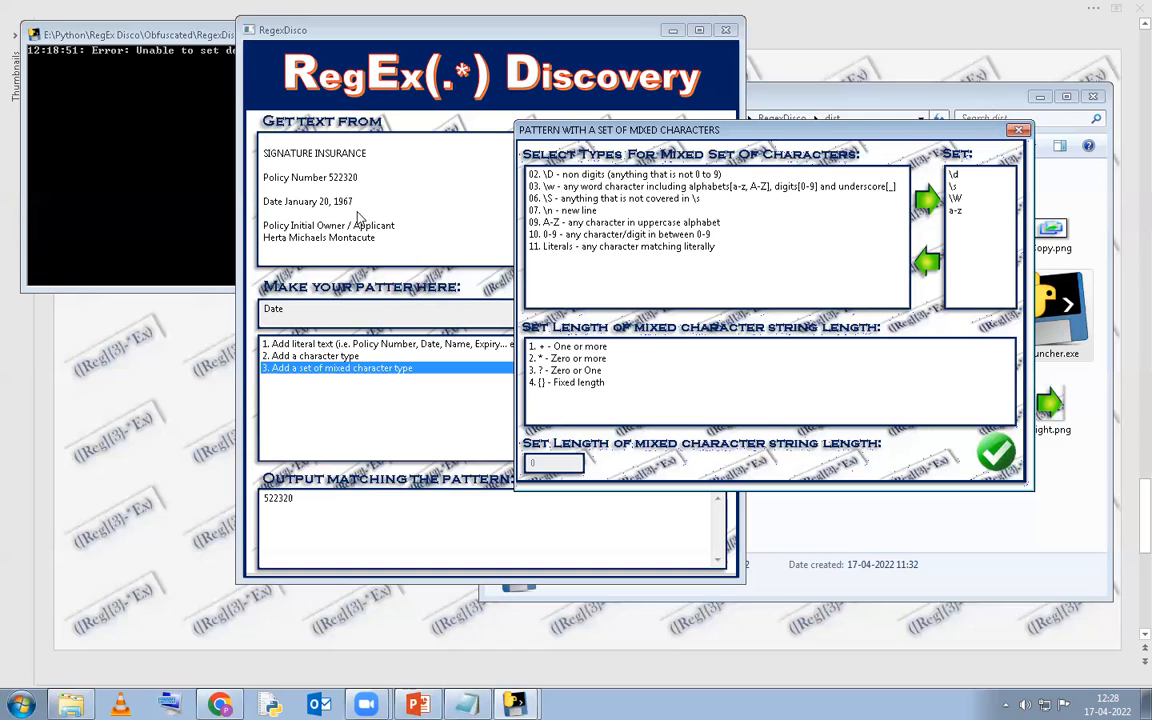
Make the set repeat one or more times and append '[\d\s\Wa-z]+' to the pattern.
left_click(561, 384)
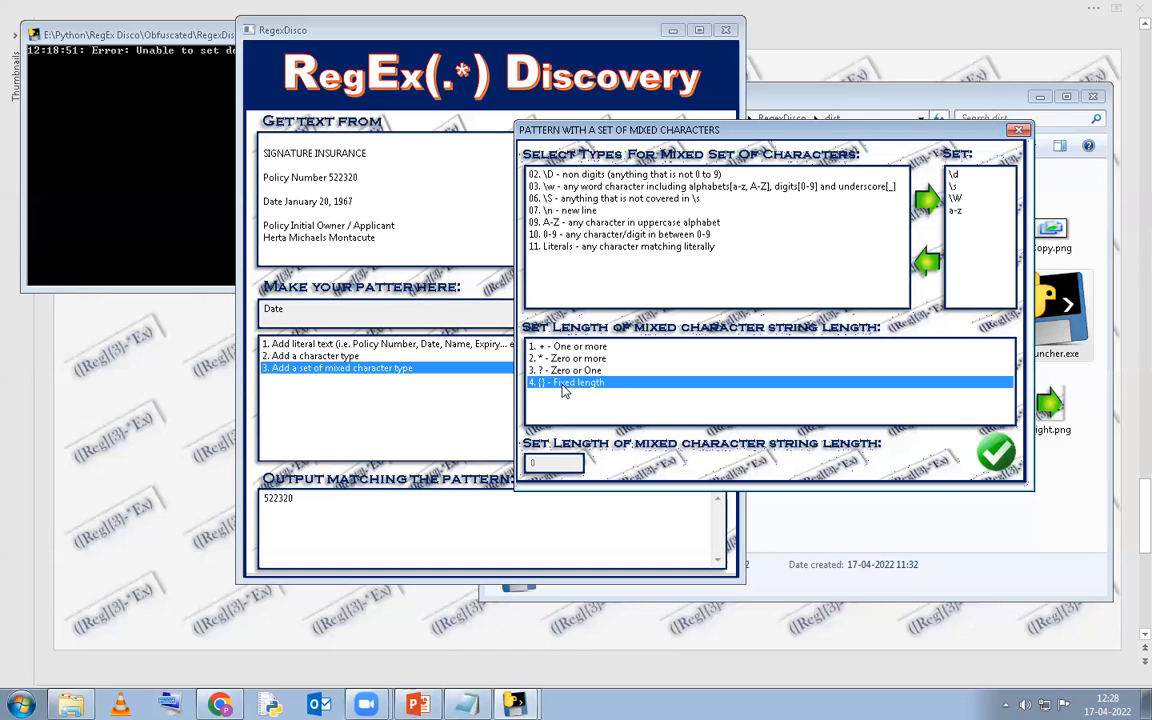
left_click(545, 348)
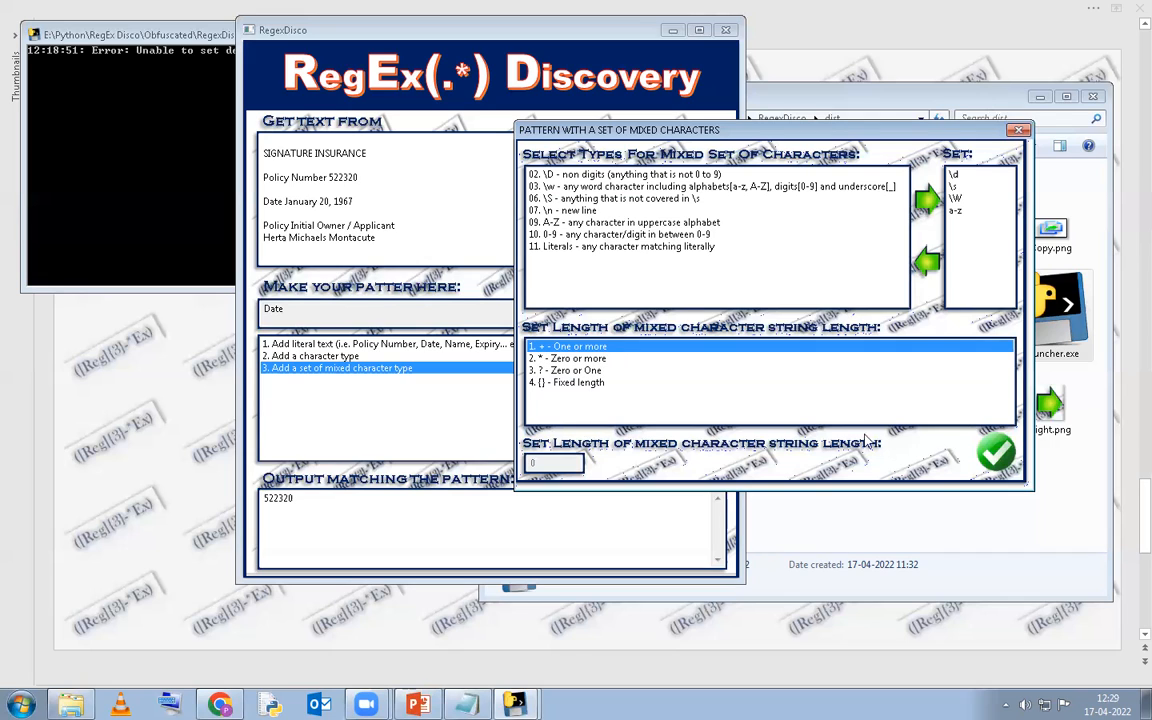
left_click(997, 455)
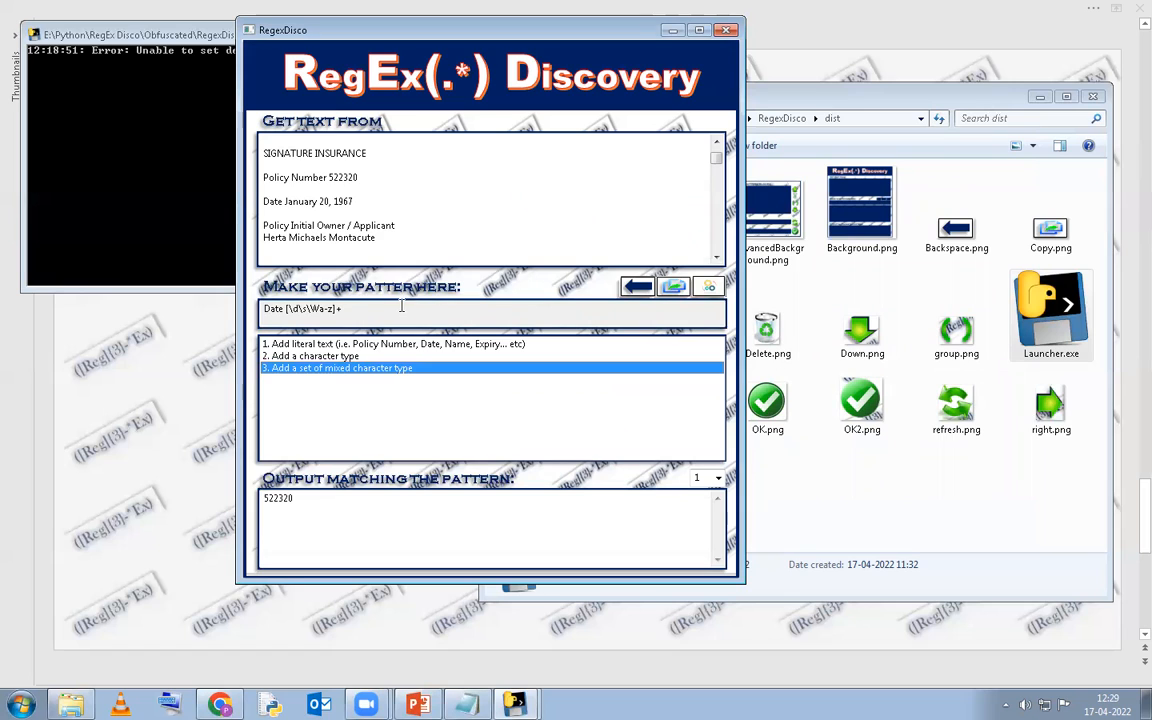
double_click(327, 495)
key("BackSpace")
left_click(354, 313)
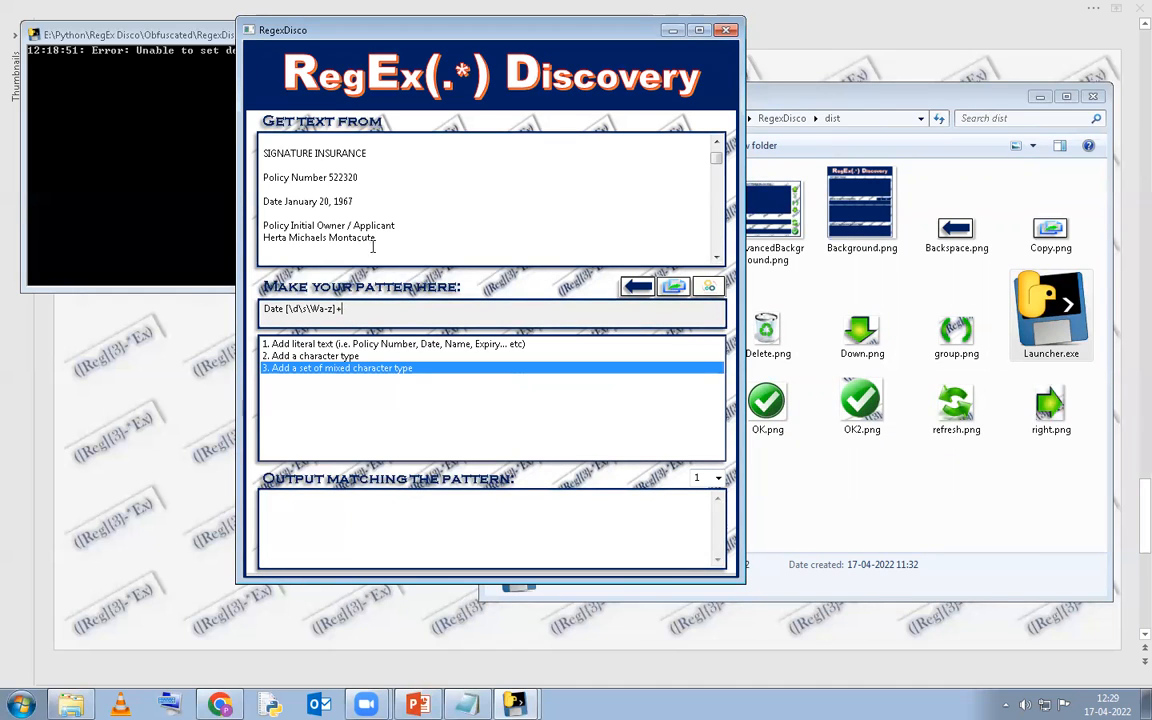
left_click(637, 288)
left_click(637, 288)
Rebuild the pattern as the literal text 'Date' and close the RegEx Discovery window.
left_click(409, 345)
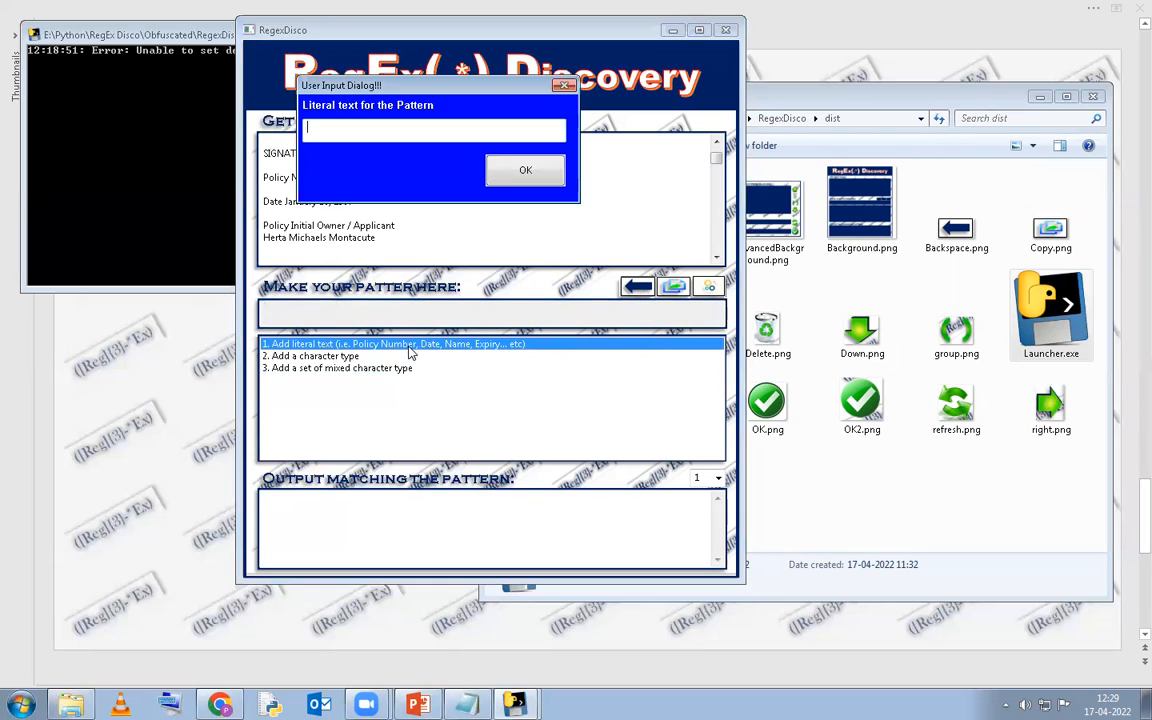
type("Date")
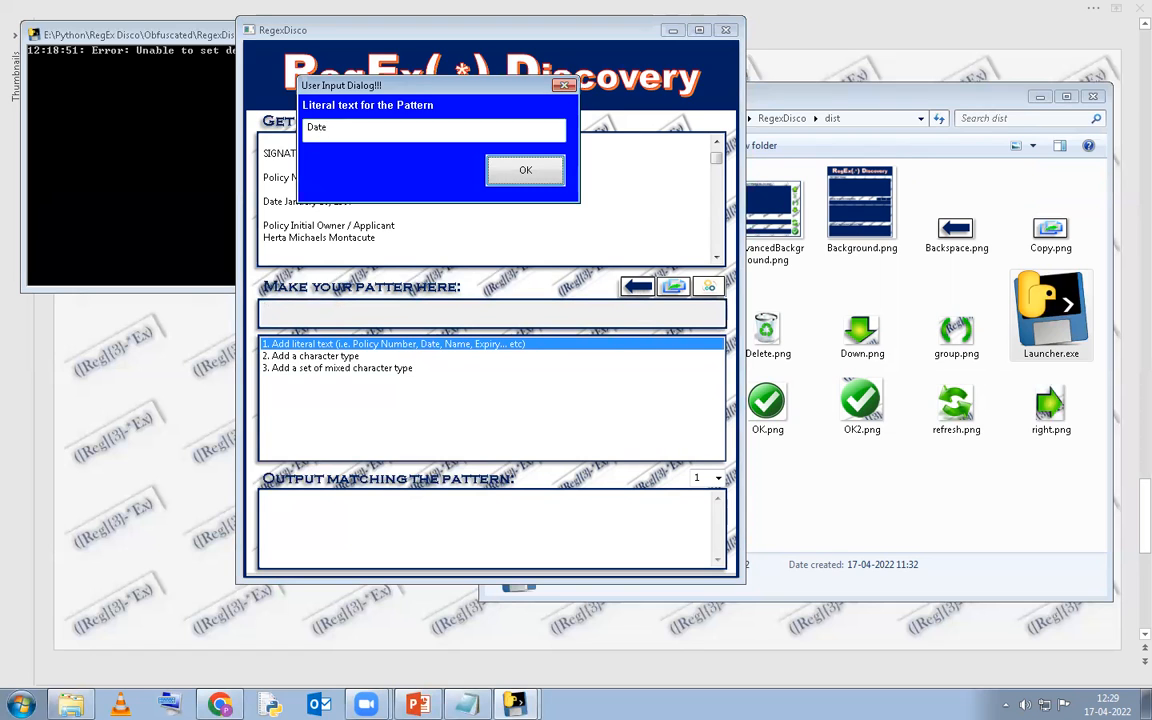
key("Return")
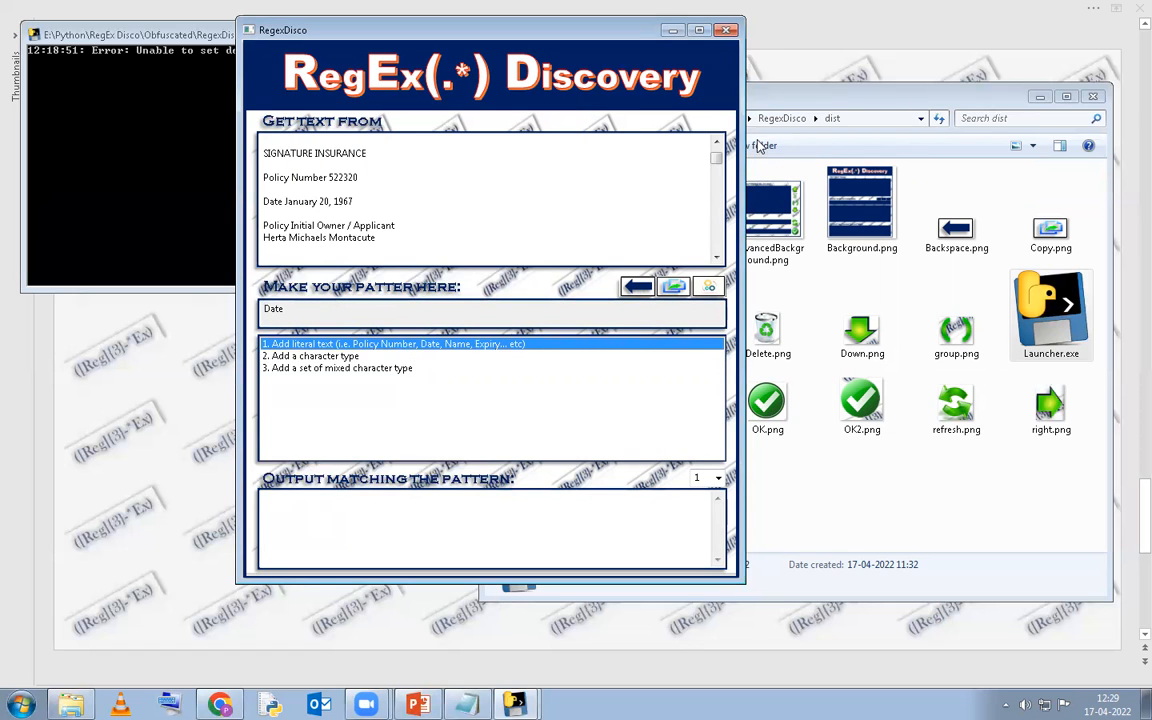
left_click(728, 33)
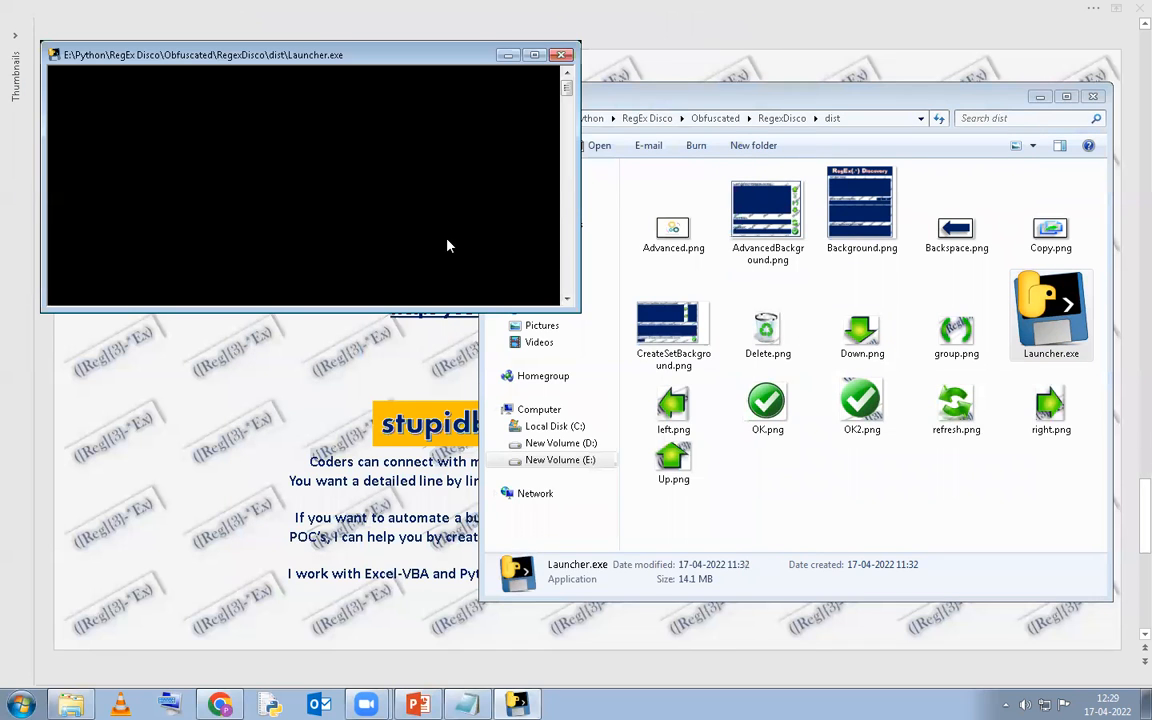
Relaunch RegEx Discovery and paste all of Page1.txt's policy text as the source.
left_click(675, 352)
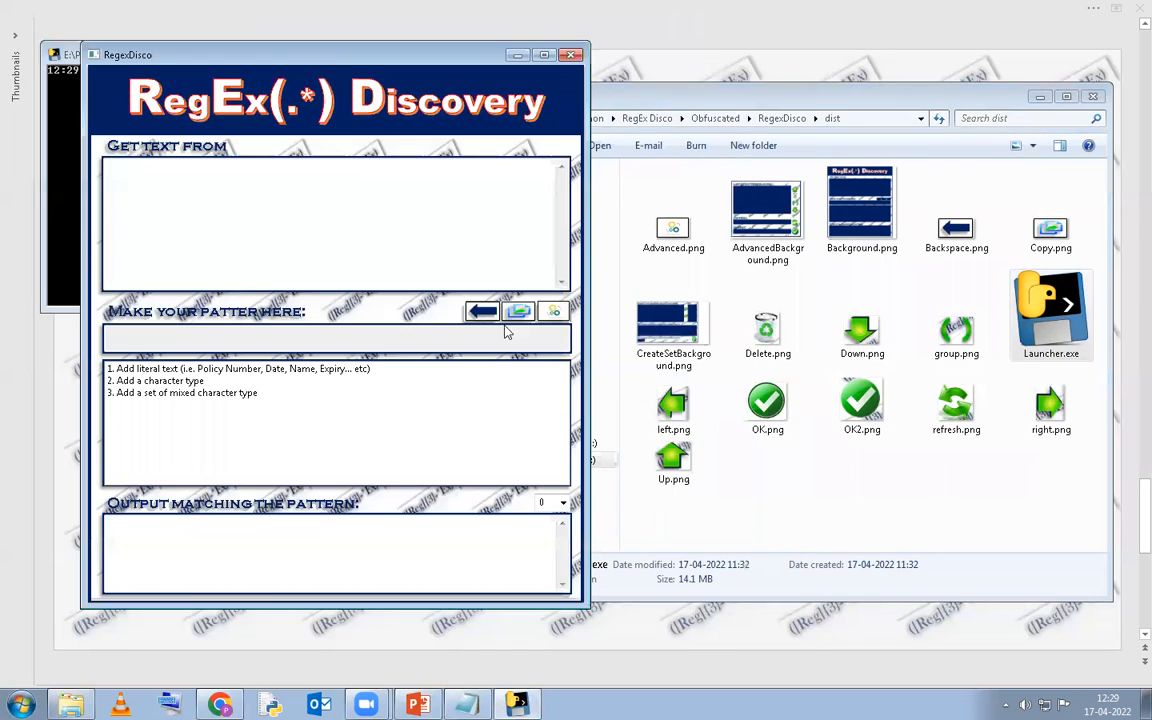
left_click_drag(279, 48, 293, 35)
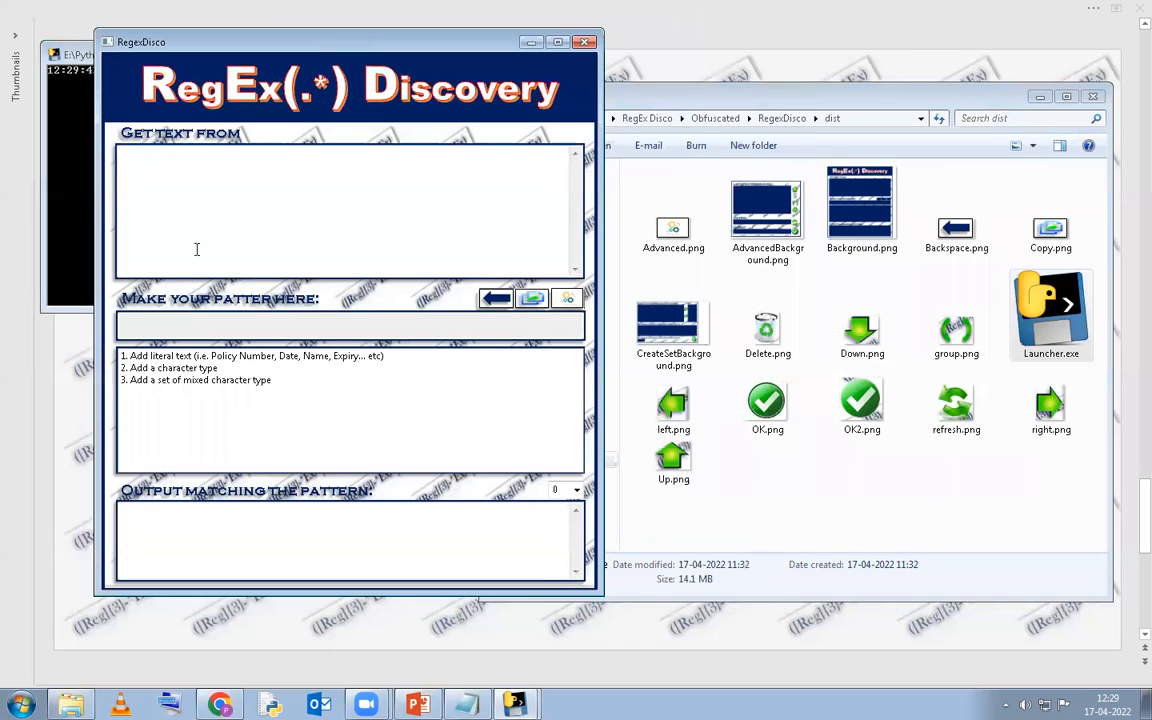
left_click(465, 705)
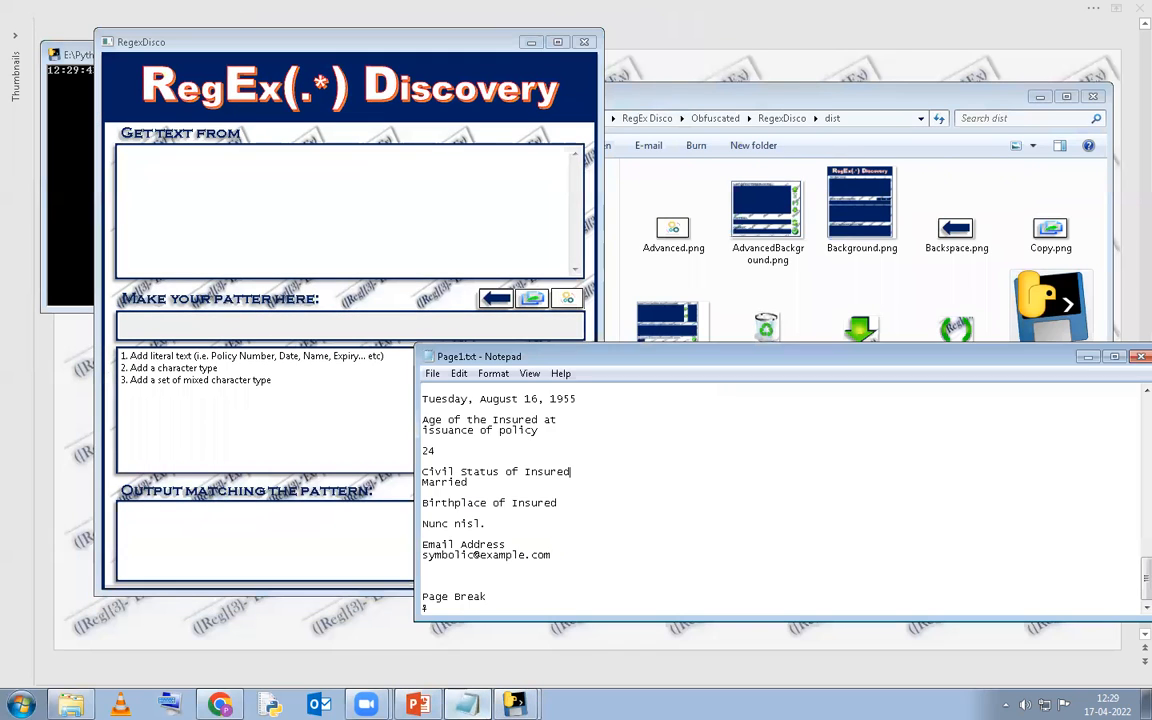
key("ctrl+a")
key("ctrl+c")
left_click(195, 170)
key("ctrl+v")
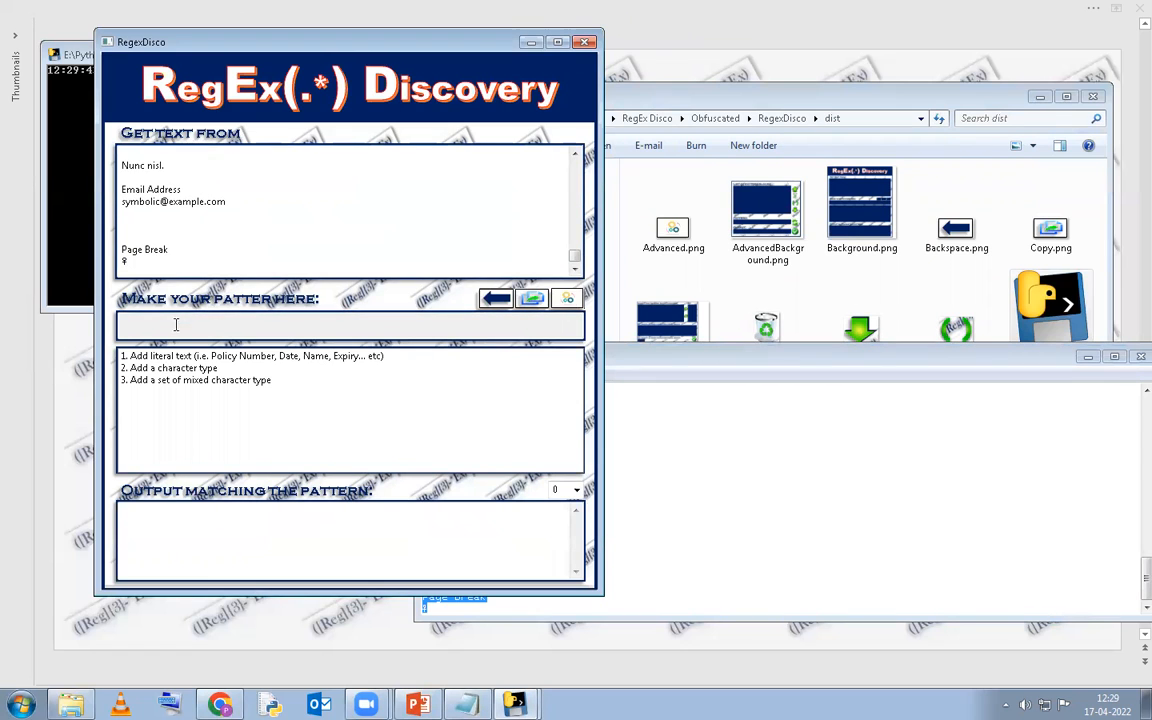
Add the literal text 'Date' to the pattern.
left_click(184, 360)
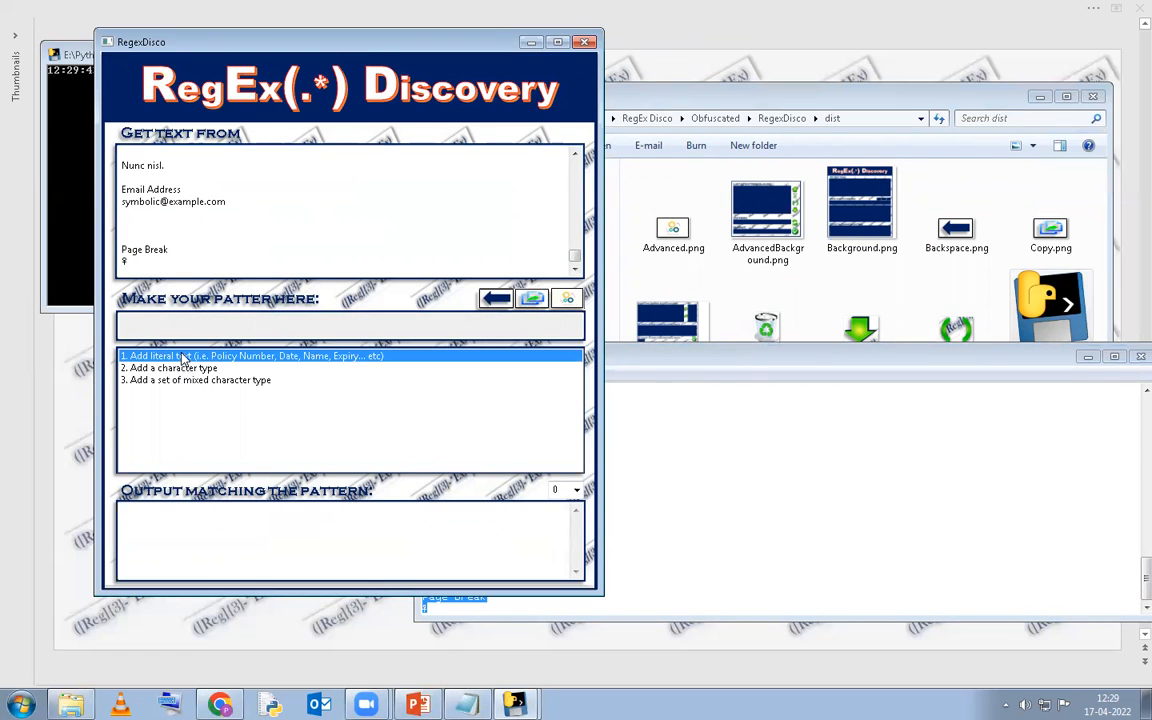
double_click(184, 359)
type("Date")
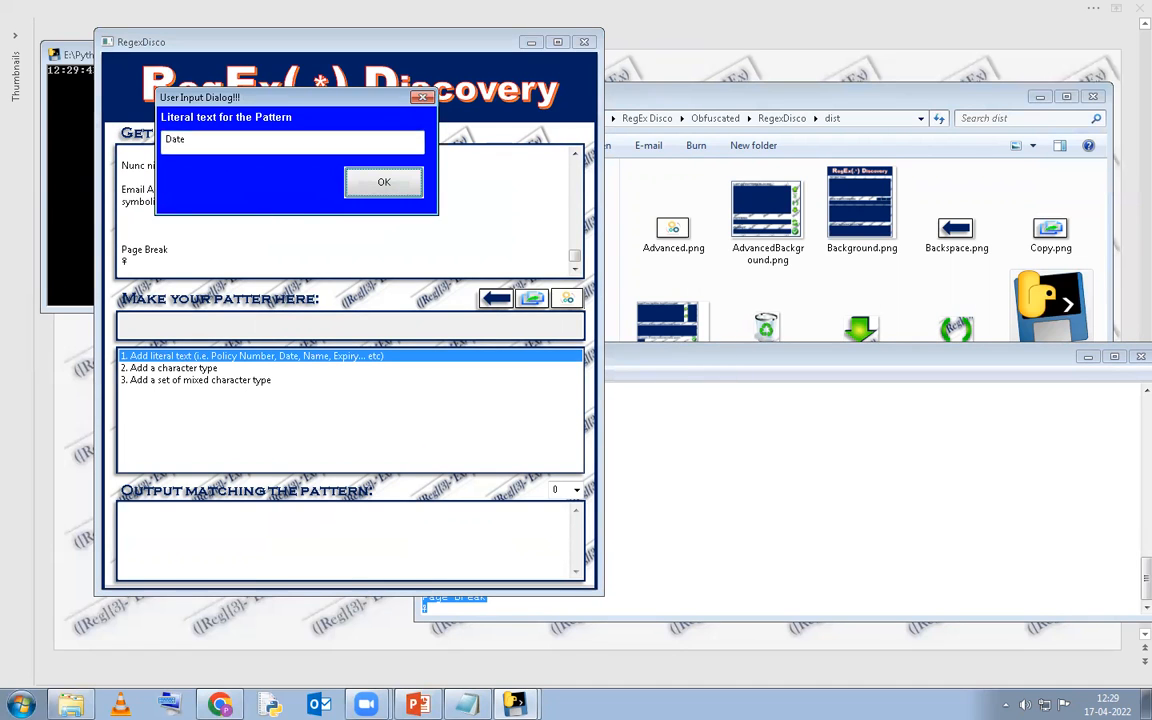
key("Return")
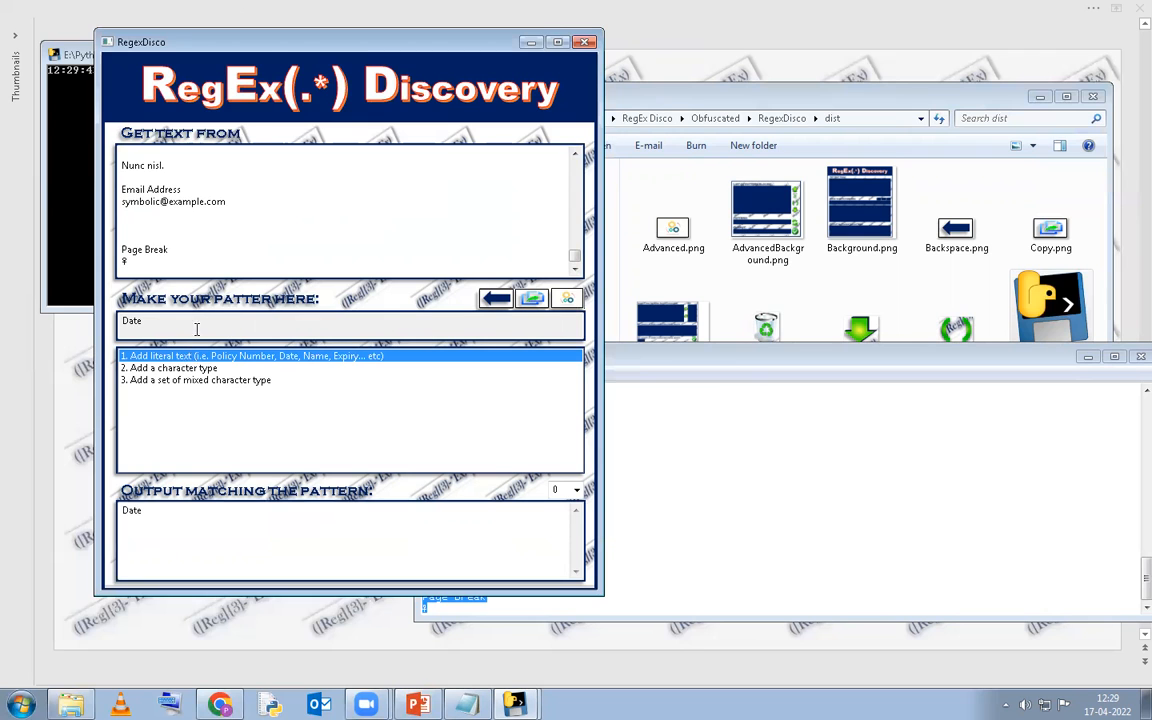
double_click(195, 381)
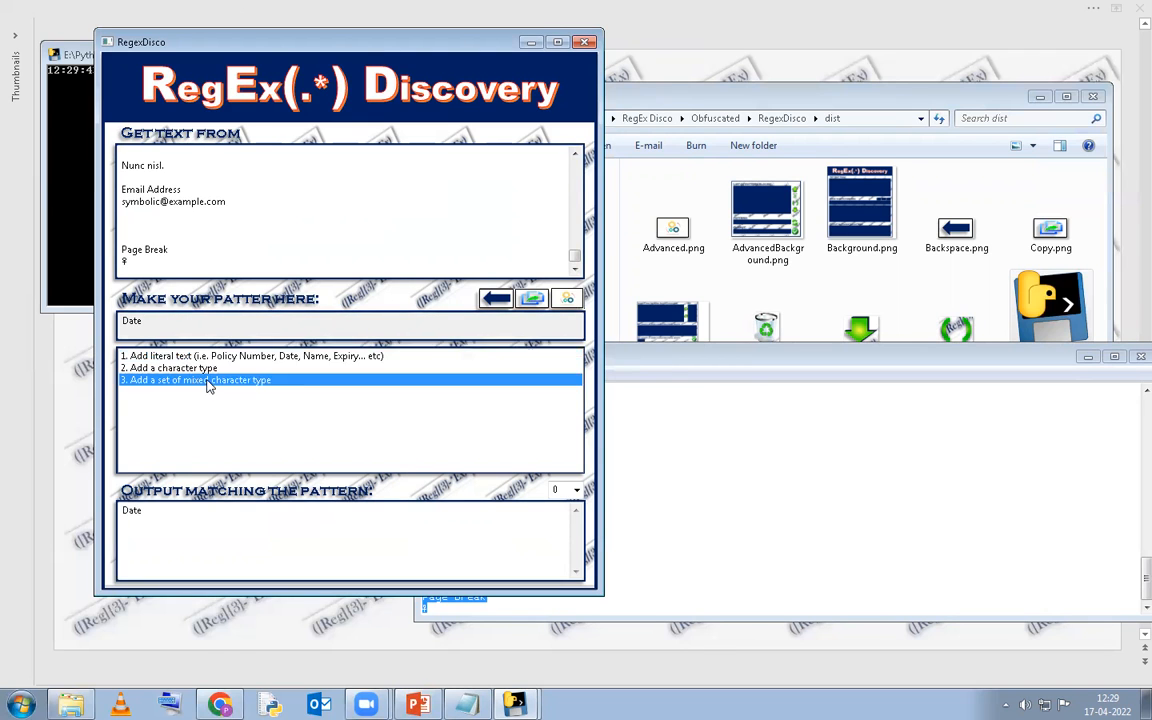
Add \d, a-z, A-Z, \s and \W to the set, repeat one or more times, and apply.
double_click(230, 142)
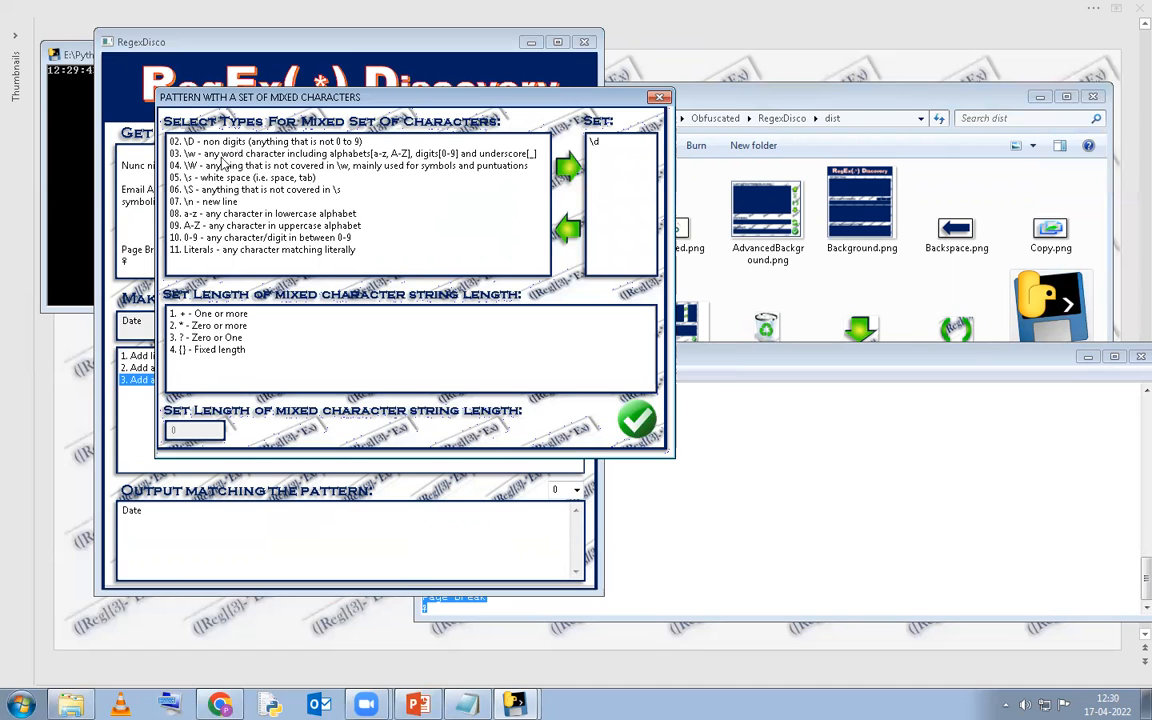
double_click(234, 215)
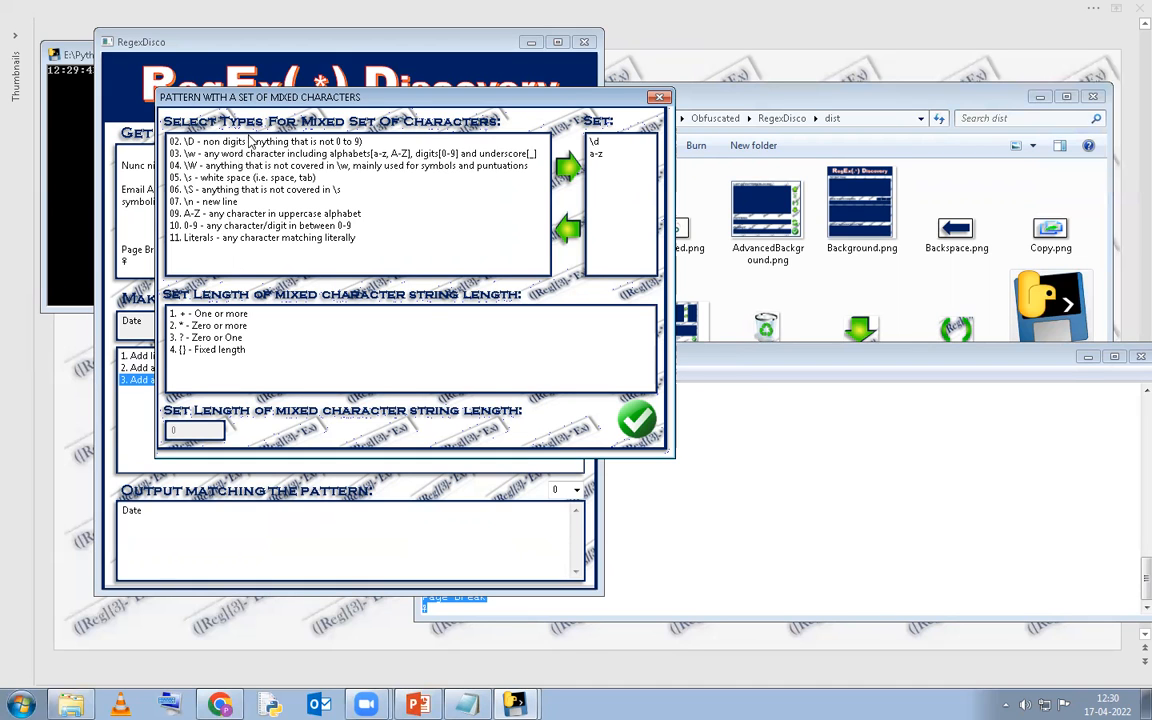
left_click_drag(248, 100, 450, 100)
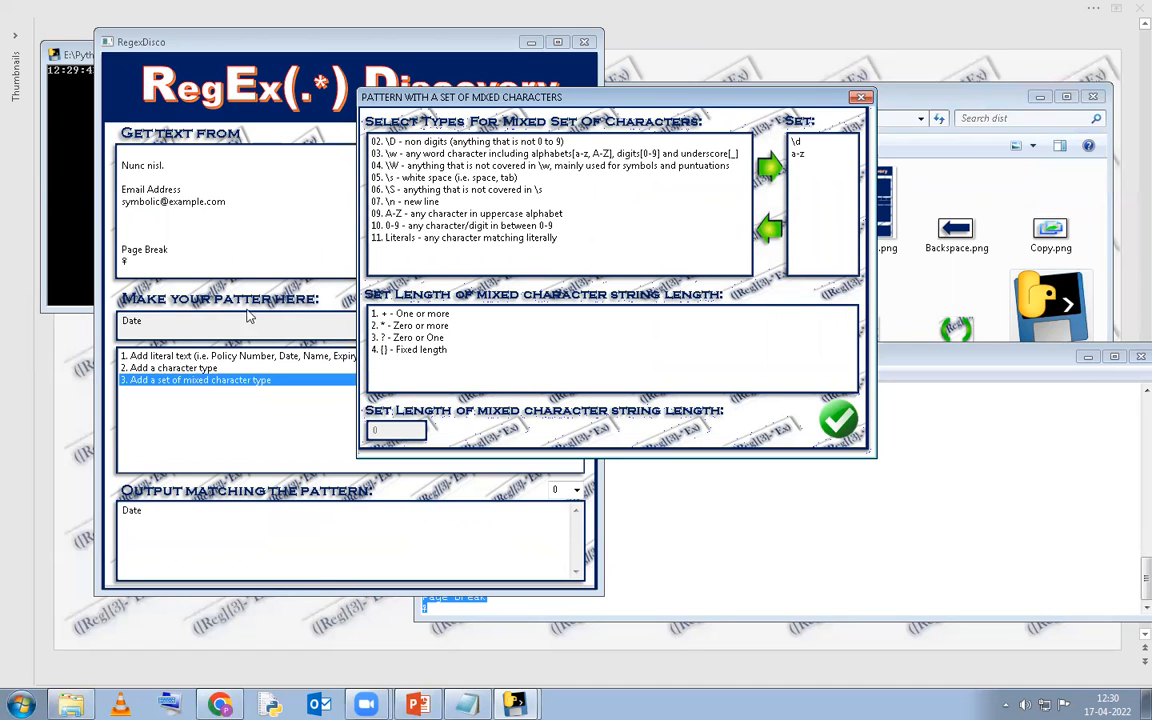
double_click(477, 216)
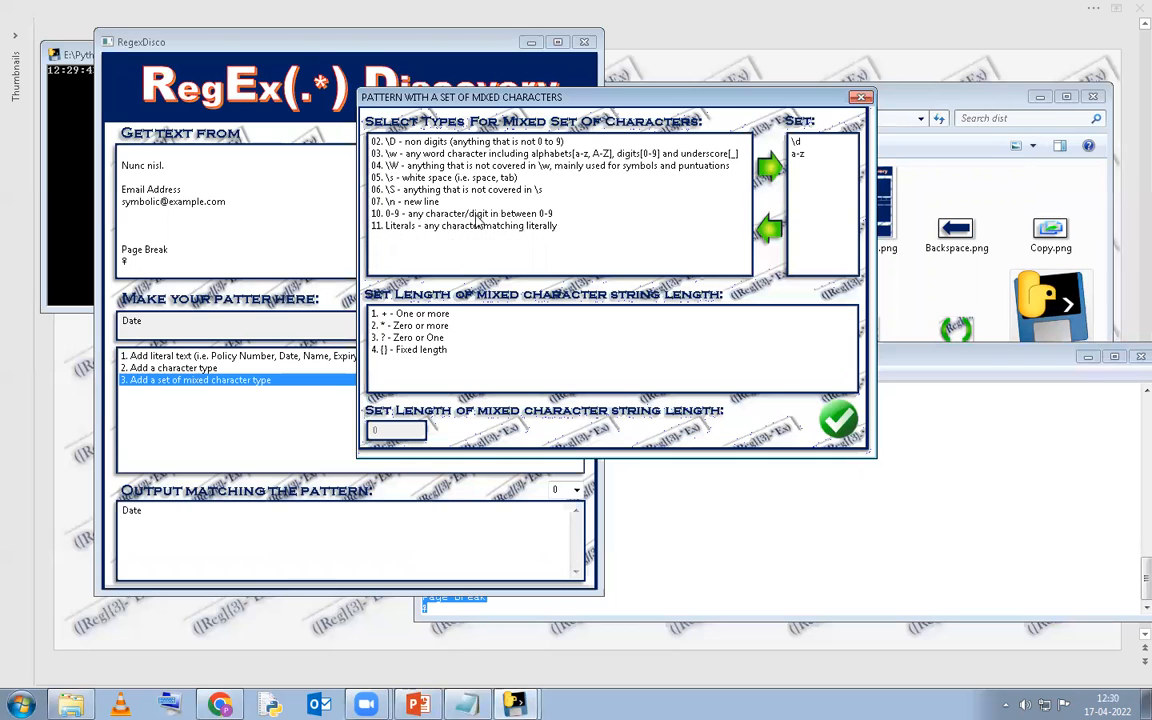
double_click(412, 178)
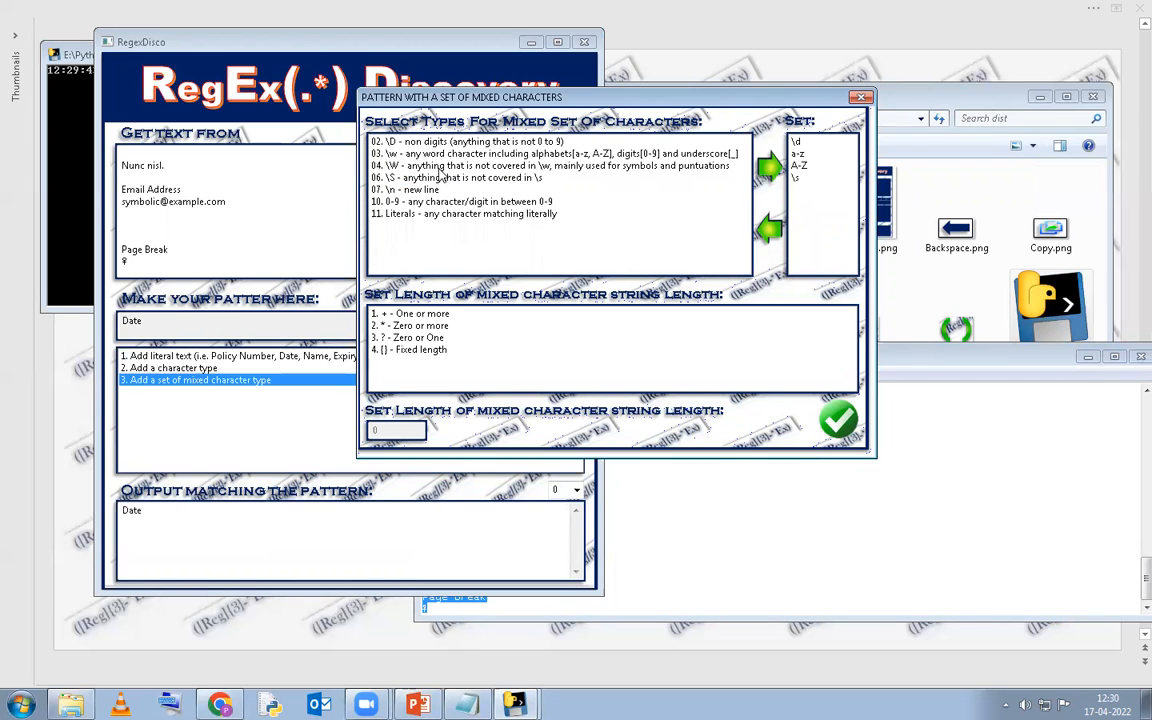
double_click(440, 166)
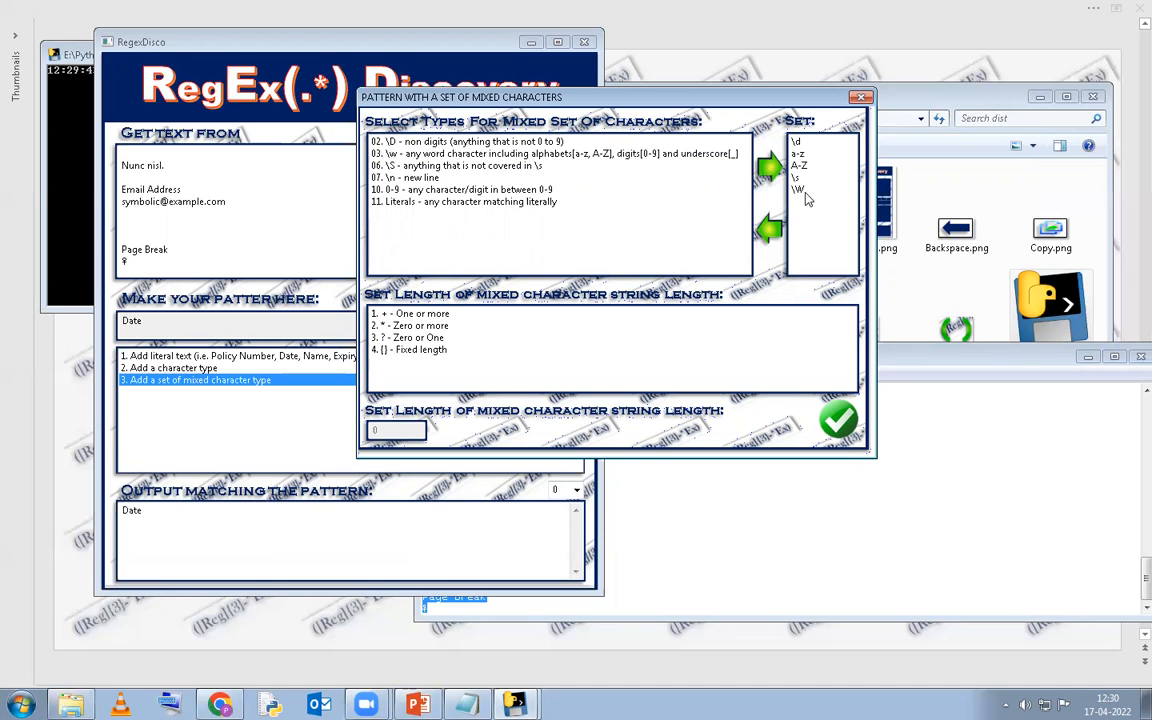
left_click(417, 317)
left_click(838, 419)
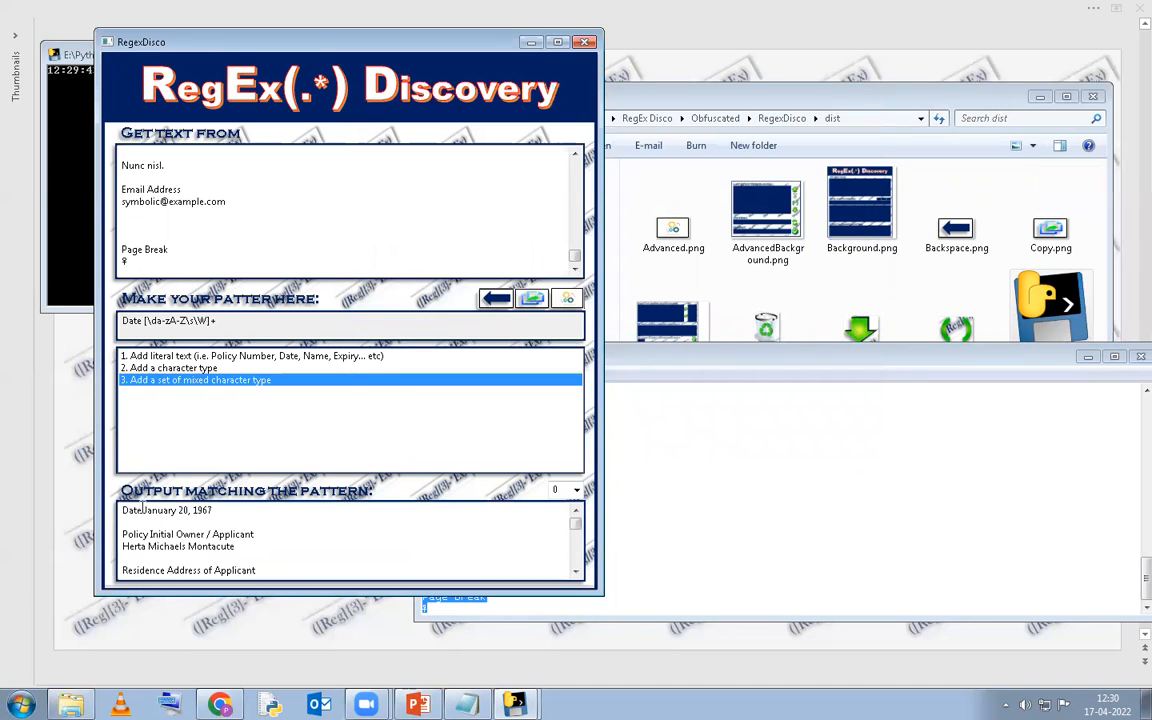
scroll(163, 185, "up", 5)
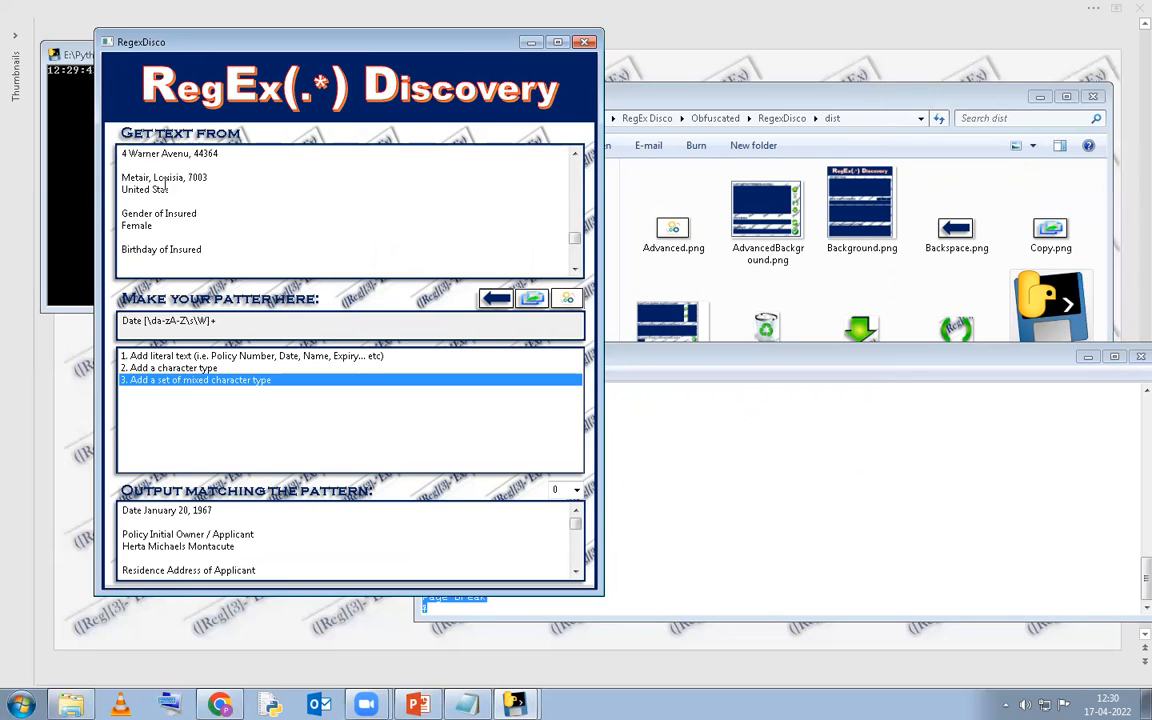
scroll(163, 184, "up", 10)
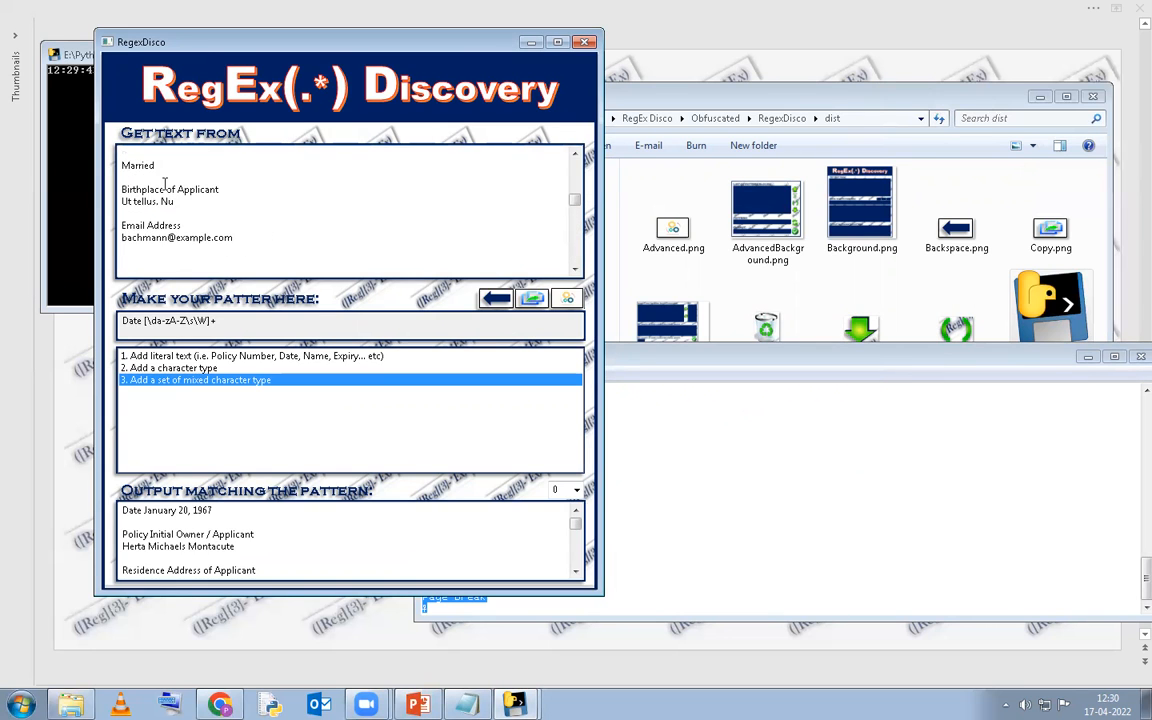
scroll(163, 184, "up", 3)
scroll(140, 200, "down", 2)
scroll(131, 210, "up", 1)
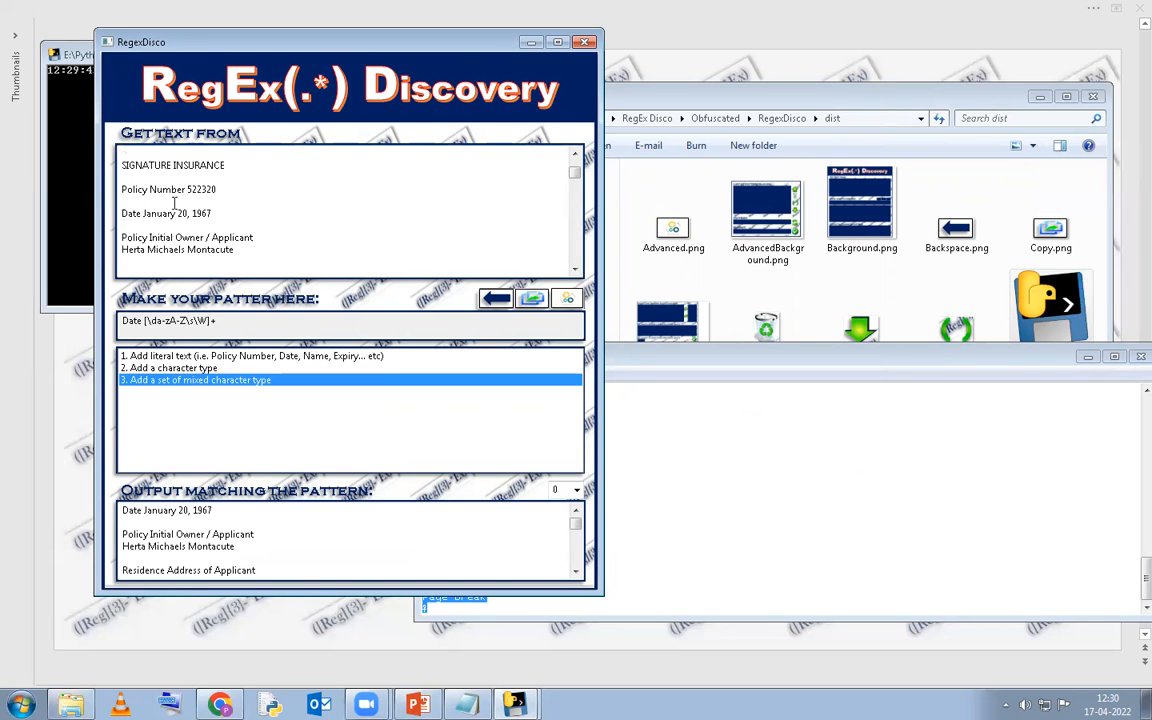
left_click_drag(120, 212, 290, 248)
left_click(275, 270)
left_click(268, 534)
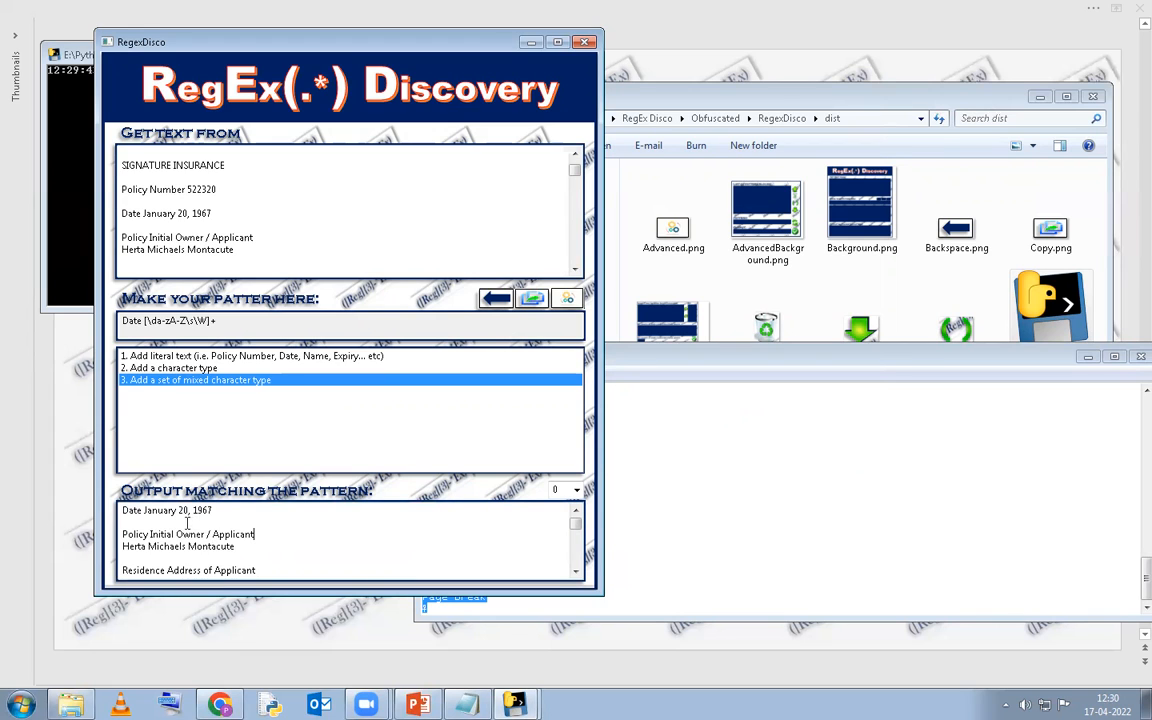
left_click_drag(122, 534, 206, 572)
left_click(306, 555)
left_click(246, 318)
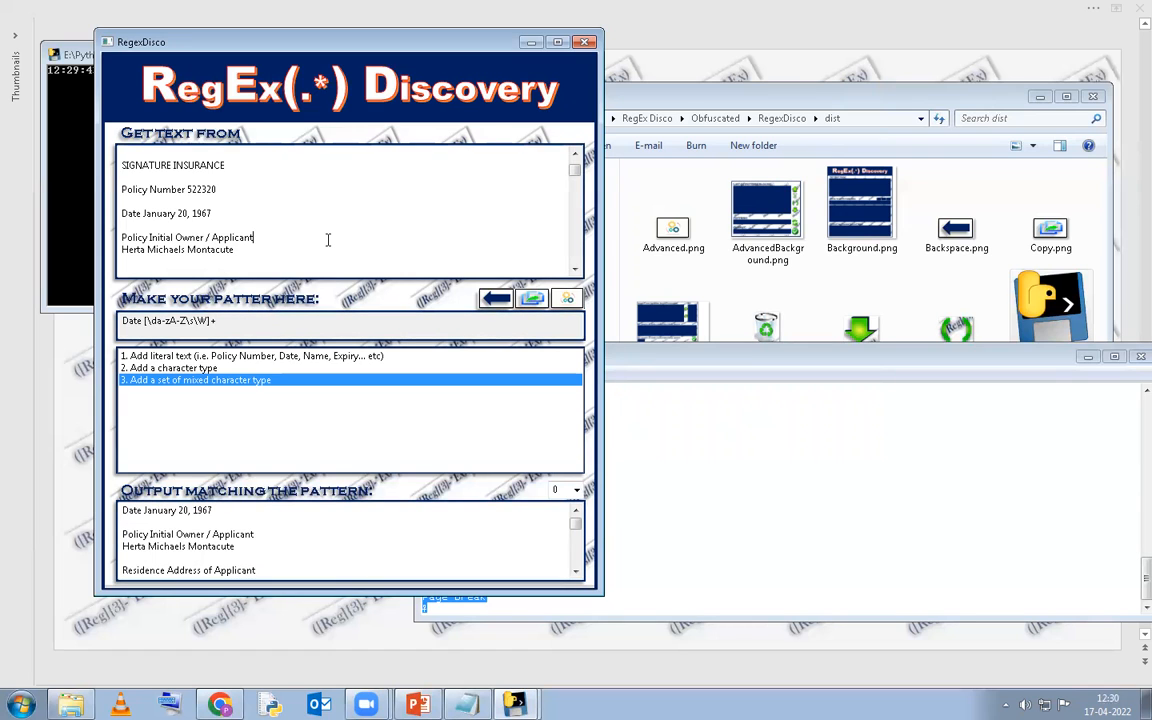
scroll(327, 239, "down", 2)
scroll(327, 239, "up", 3)
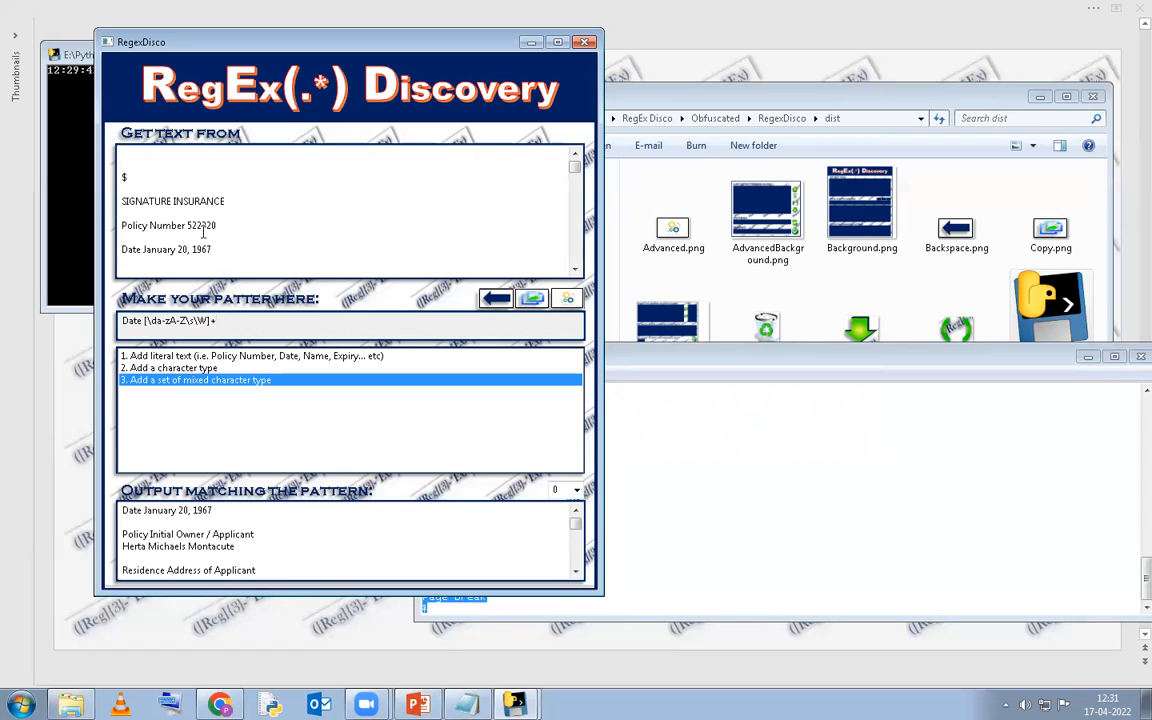
left_click(215, 369)
Select the bracketed character set '[\da-zA-Z\s\W]+' in the pattern to inspect it.
double_click(212, 369)
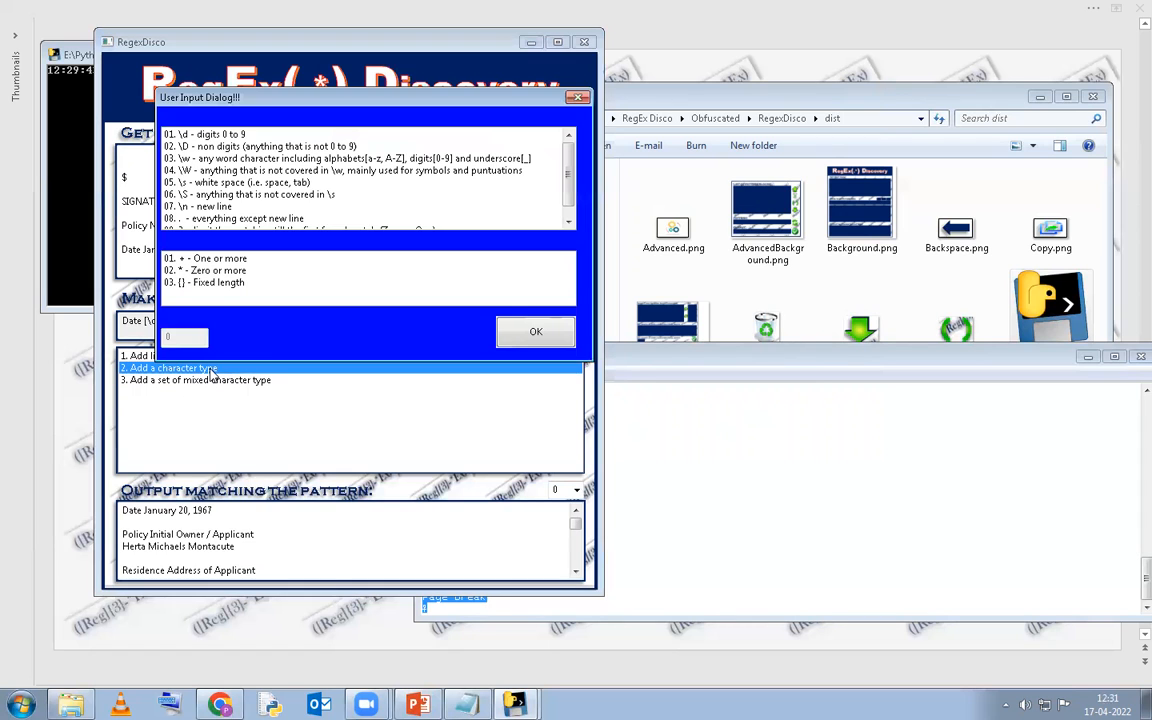
left_click(578, 98)
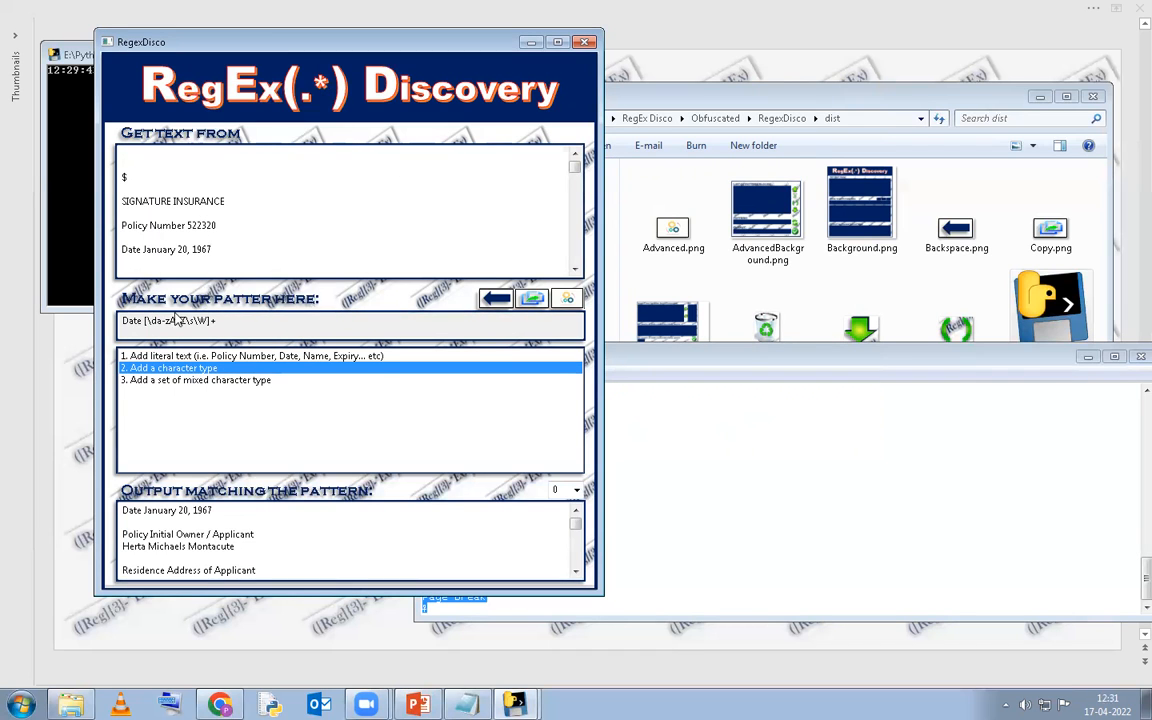
left_click_drag(145, 320, 478, 318)
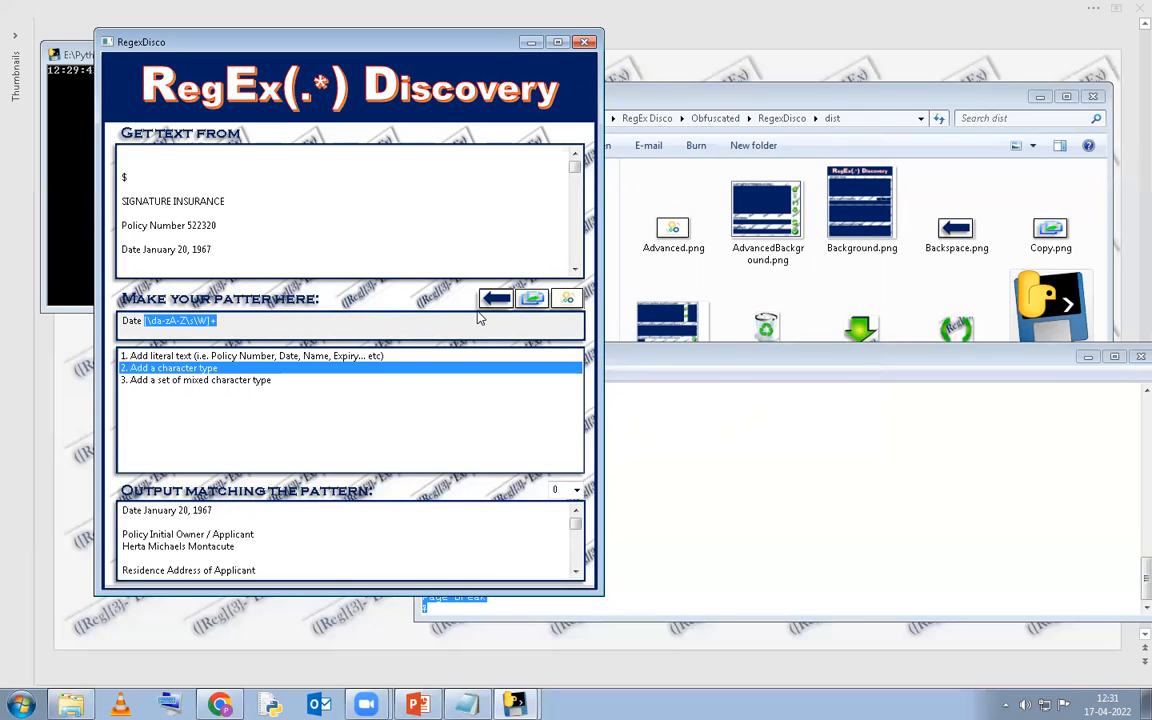
left_click(260, 545)
scroll(260, 546, "down", 3)
scroll(260, 546, "down", 6)
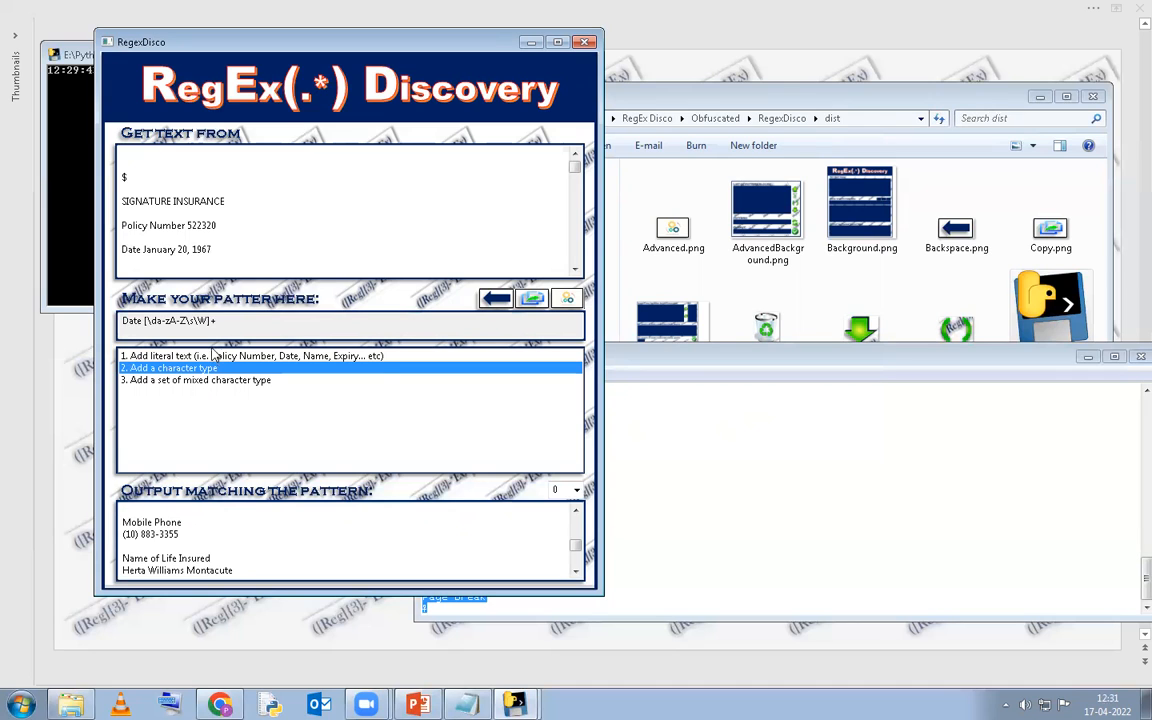
key("shift+Left")
key("shift+Left")
key("shift+Left")
key("shift+Left")
key("shift+Left")
key("shift+Left")
key("shift+Left")
key("shift+Left")
key("shift+Left")
key("shift+Left")
key("shift+Left")
key("shift+Left")
key("shift+Left")
key("shift+Left")
key("shift+Left")
key("shift+Left")
key("shift+Left")
key("shift+Left")
key("shift+Left")
key("shift+Left")
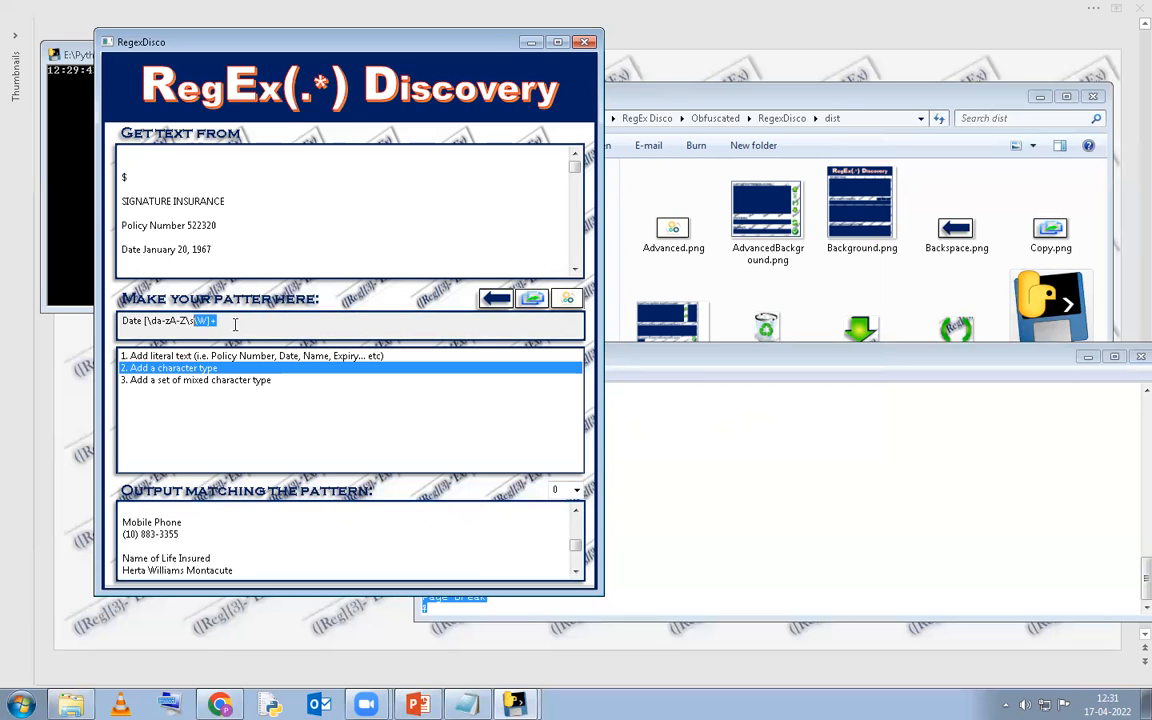
key("shift+Right")
key("shift+Right")
key("shift+Right")
key("shift+Right")
key("shift+Right")
left_click(235, 322)
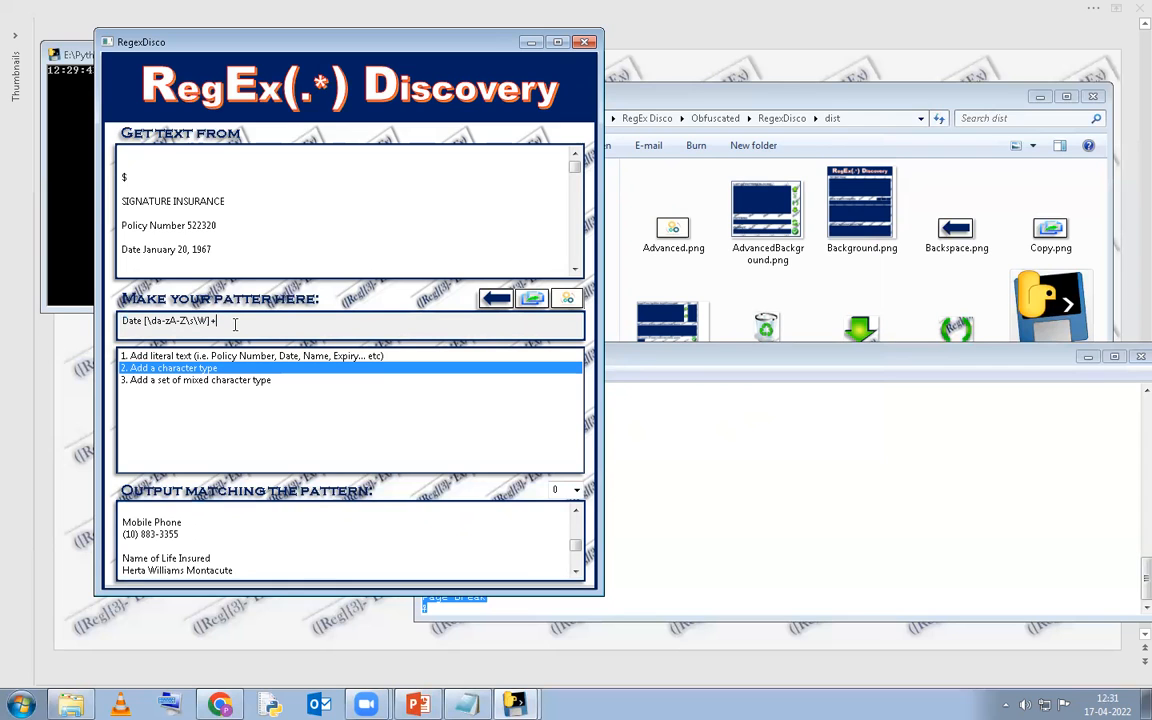
Choose the lazy '?' first-match modifier for the character set.
double_click(258, 372)
scroll(240, 170, "down", 1)
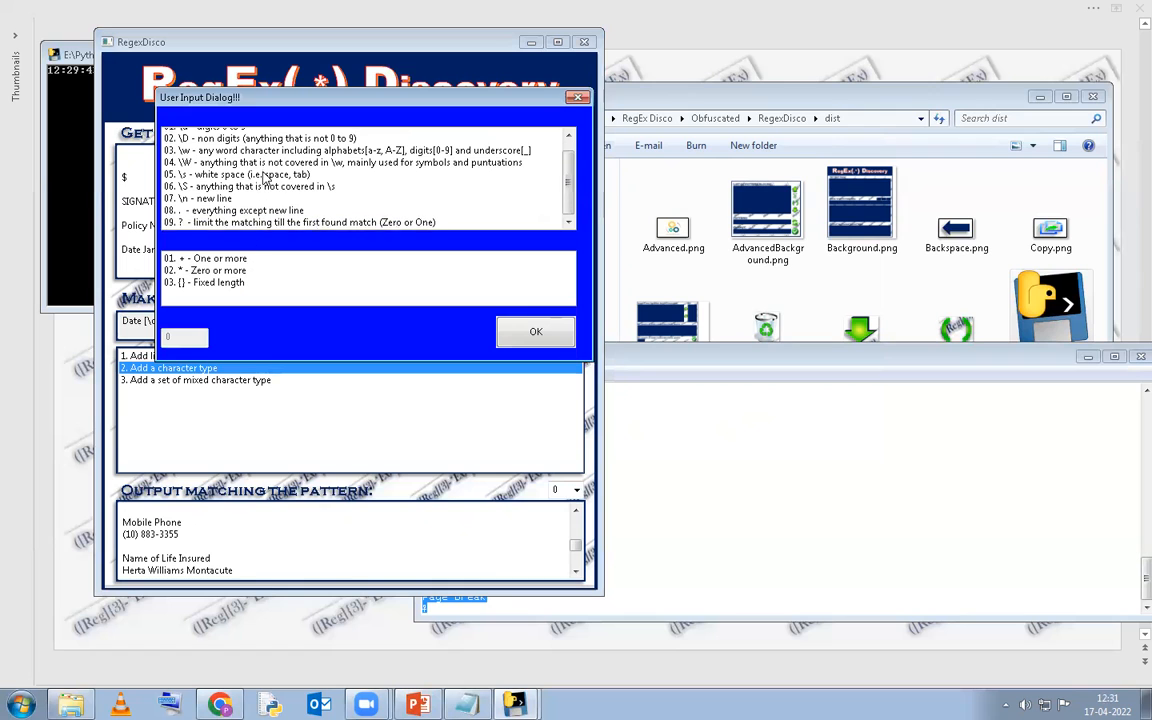
left_click(211, 219)
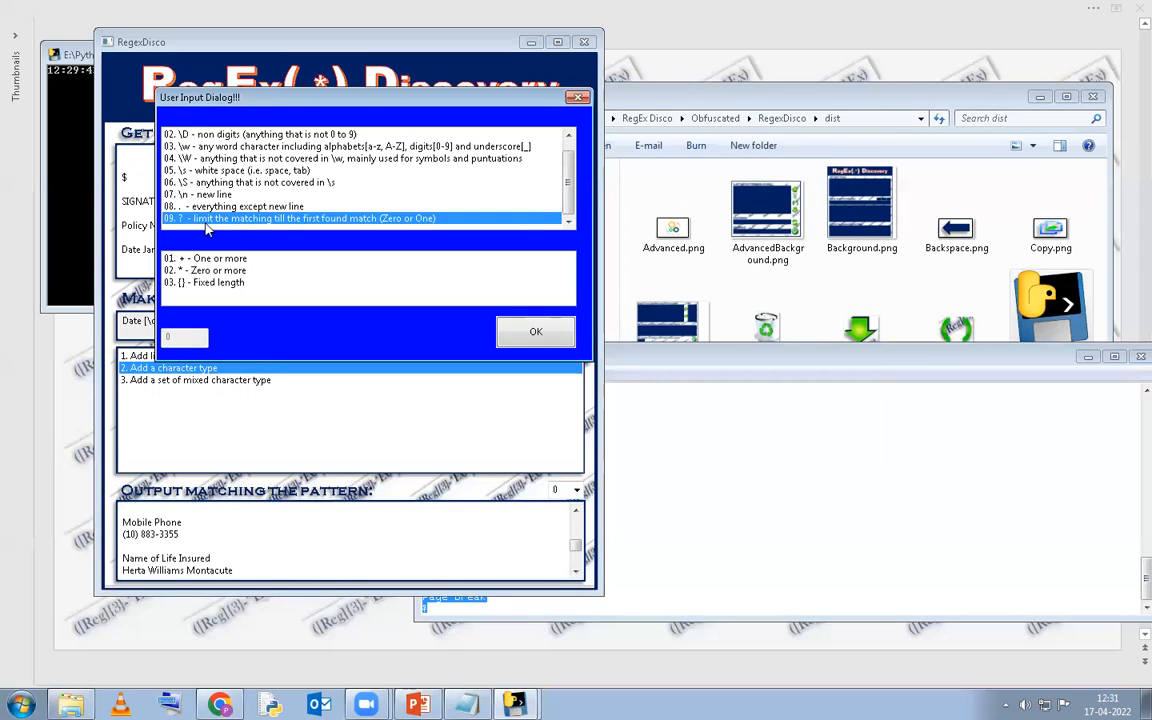
left_click(538, 333)
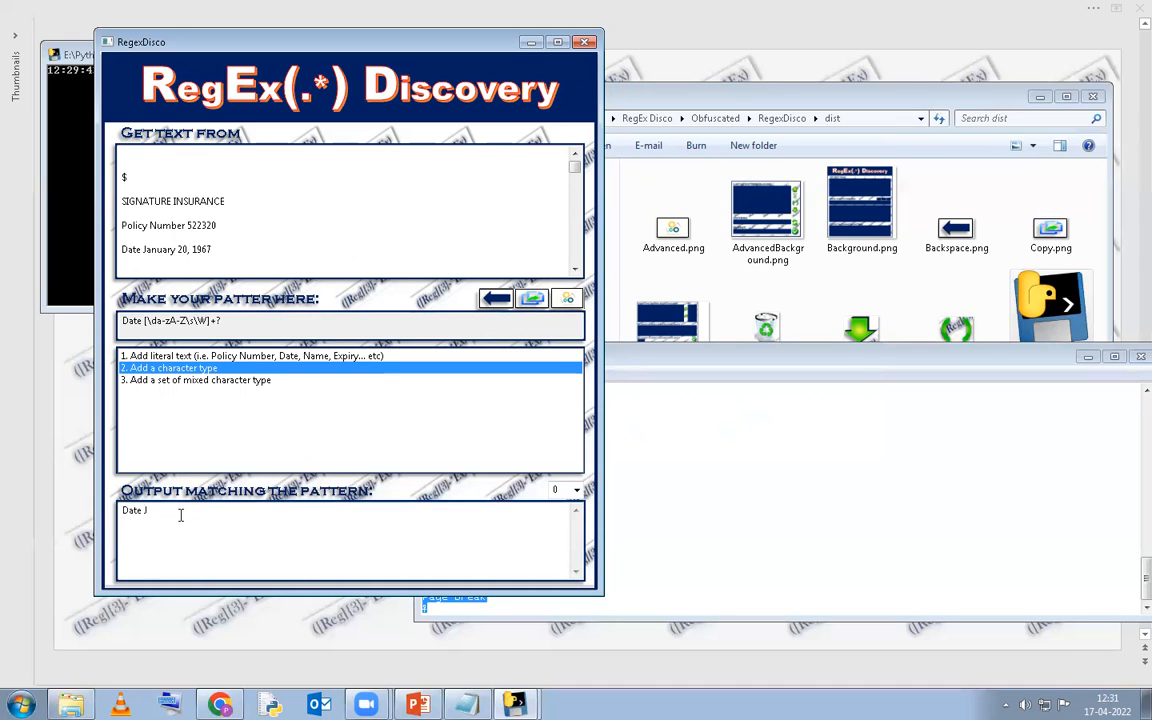
left_click(145, 249)
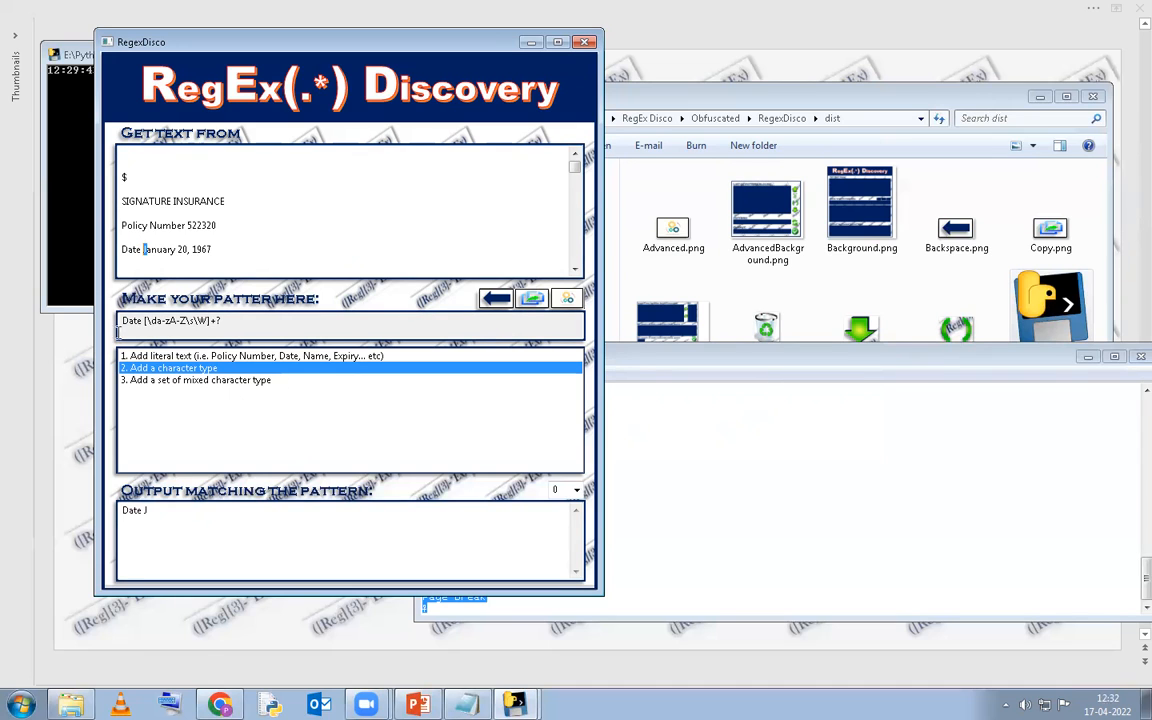
left_click(256, 320)
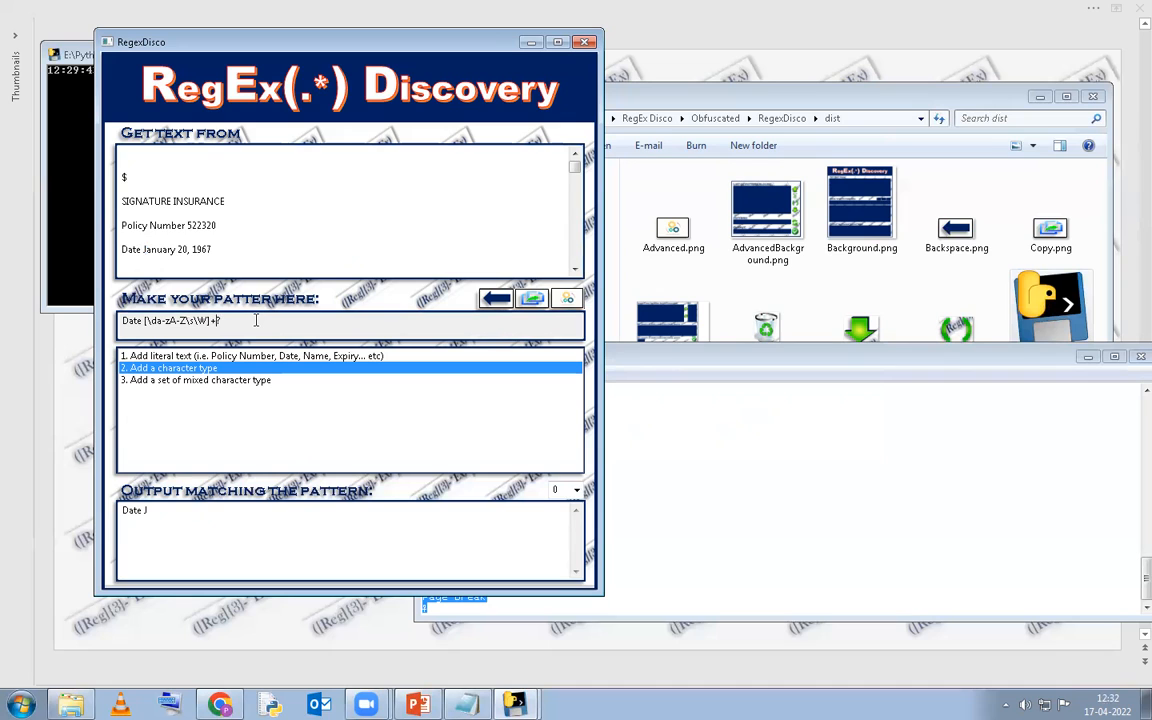
left_click(169, 510)
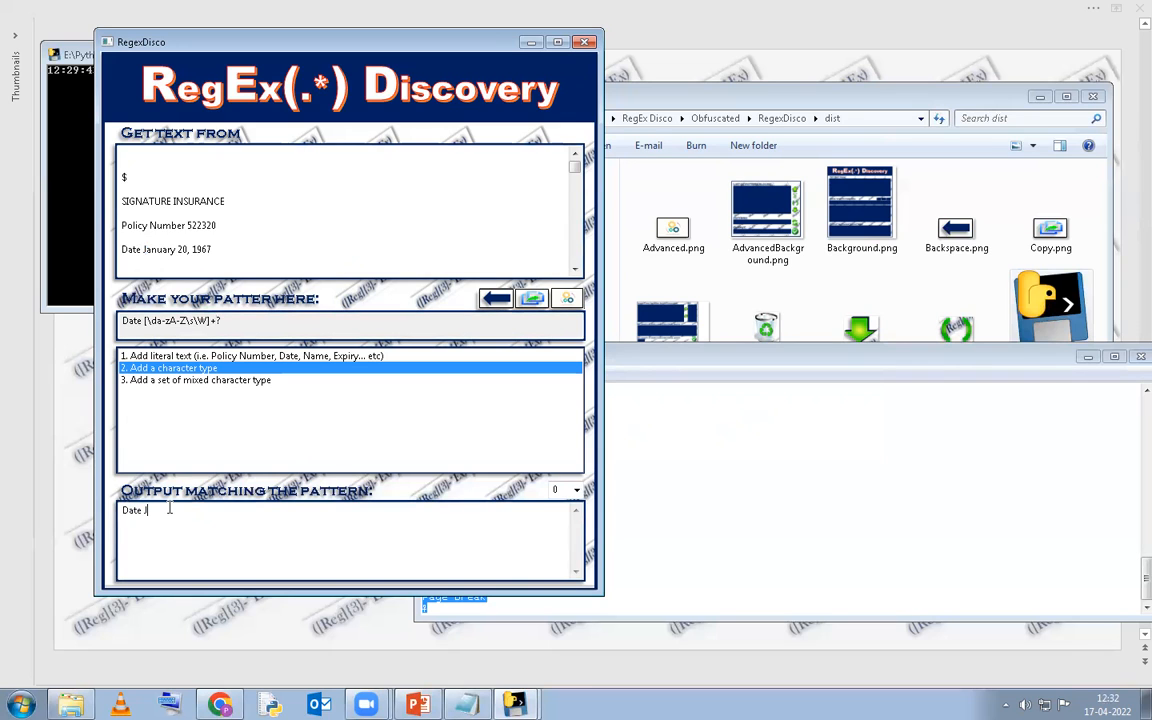
left_click(256, 251)
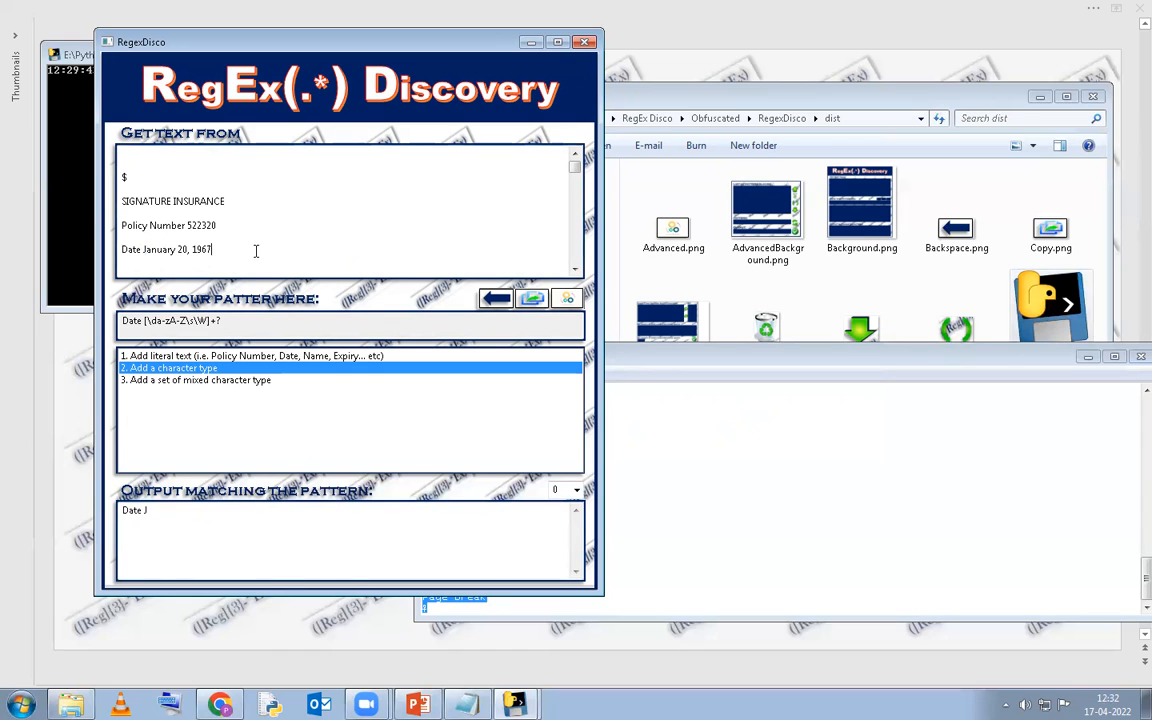
scroll(256, 251, "down", 1)
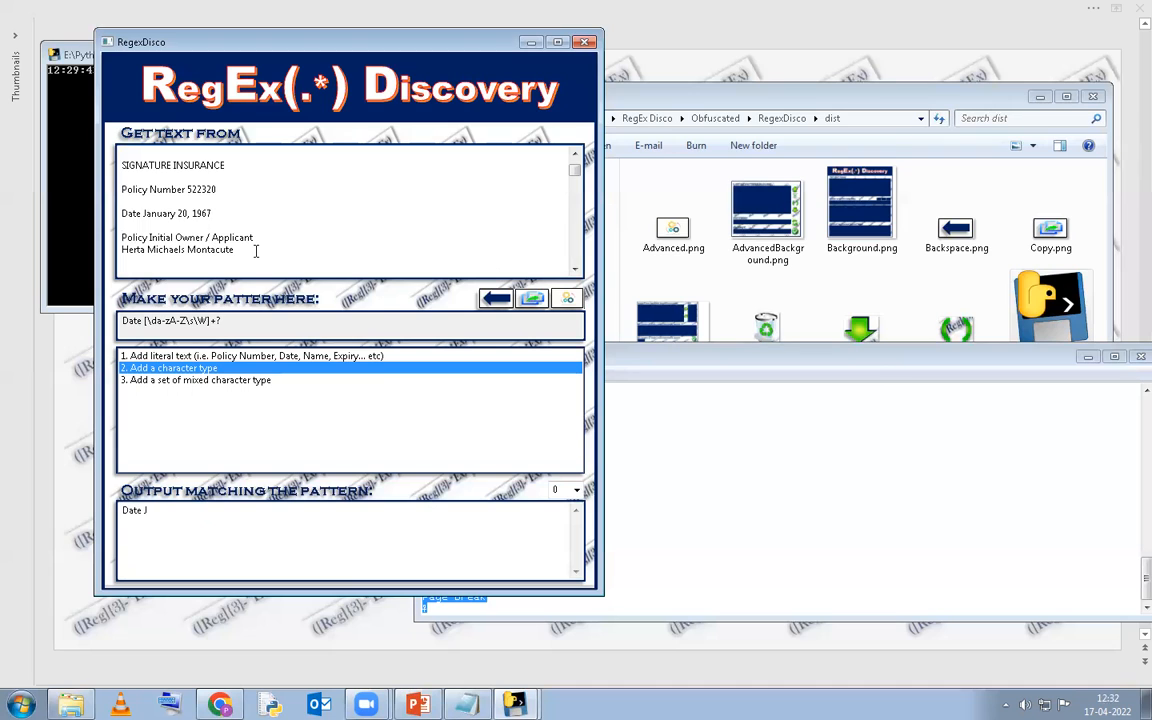
left_click(267, 324)
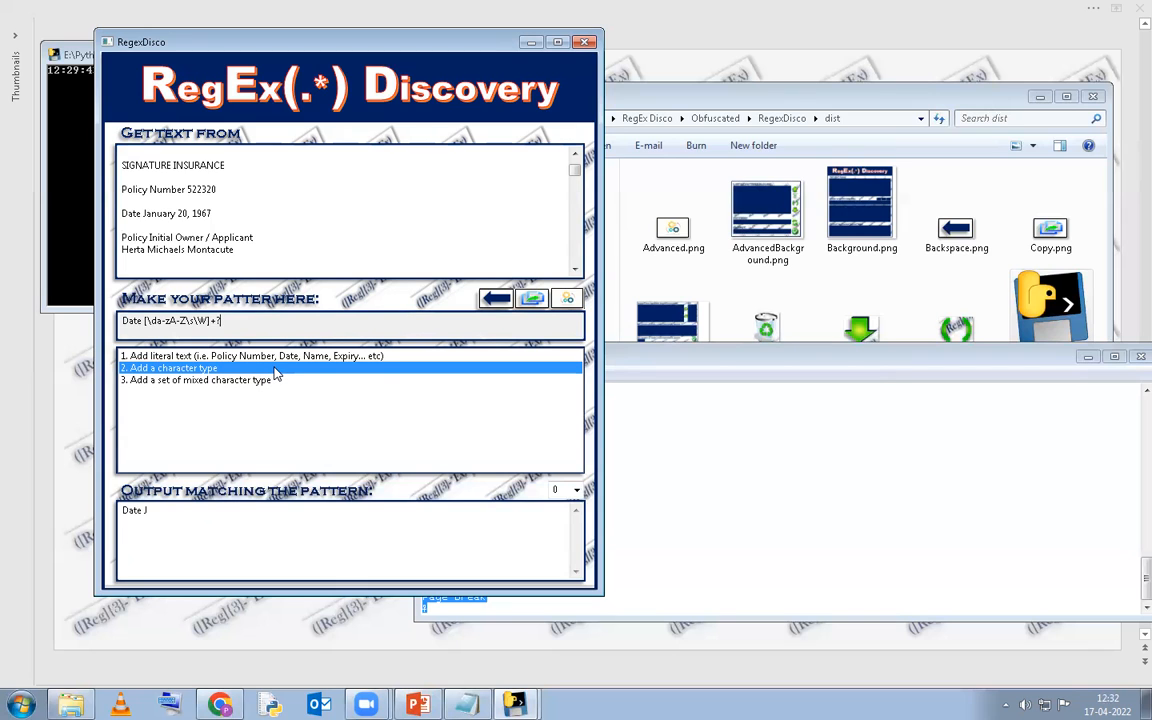
Append a new line character with a fixed length of 1 to the pattern.
double_click(276, 374)
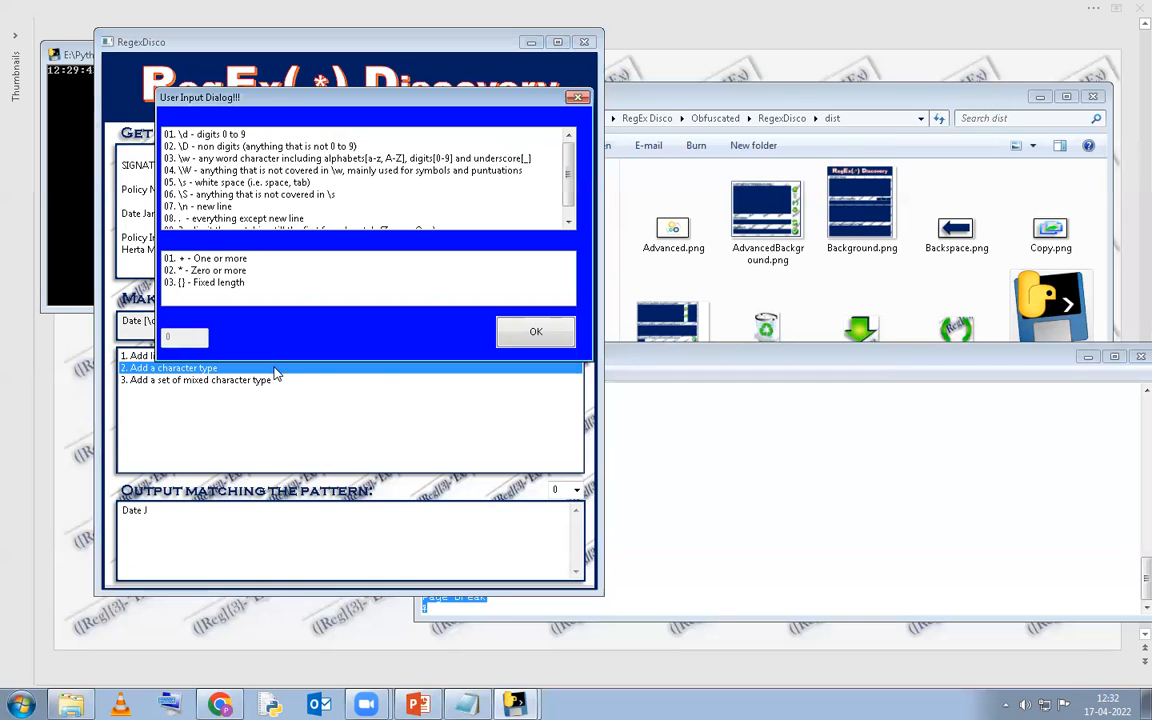
left_click(210, 207)
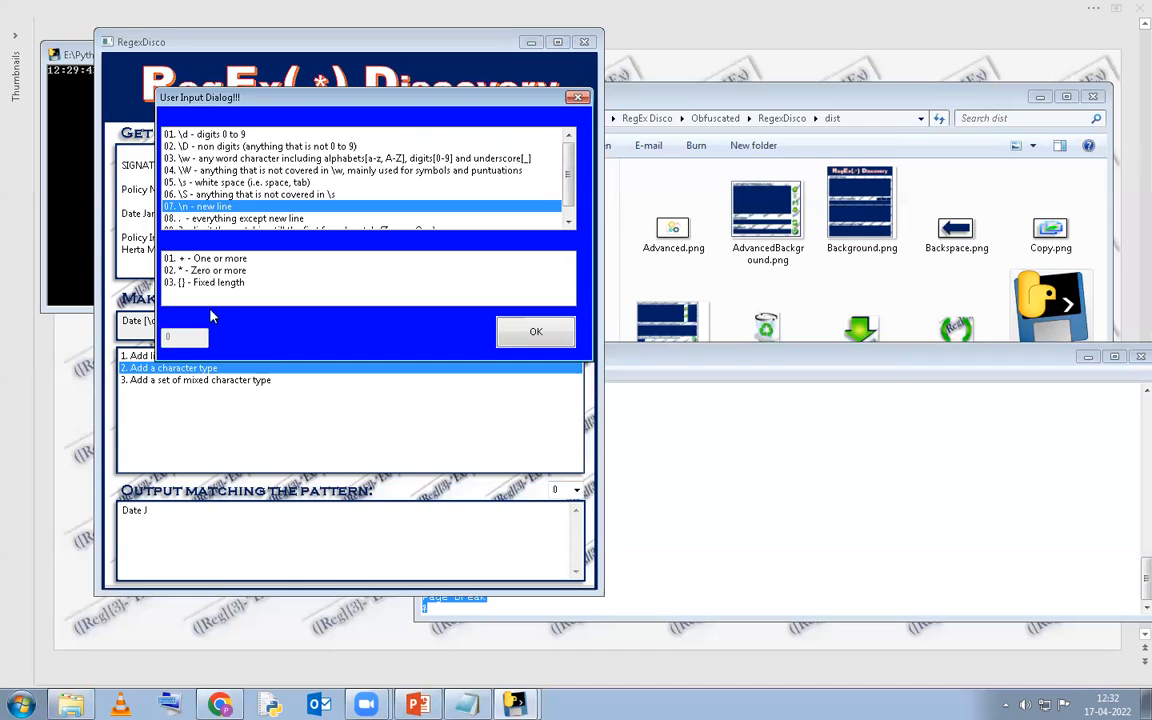
left_click(211, 283)
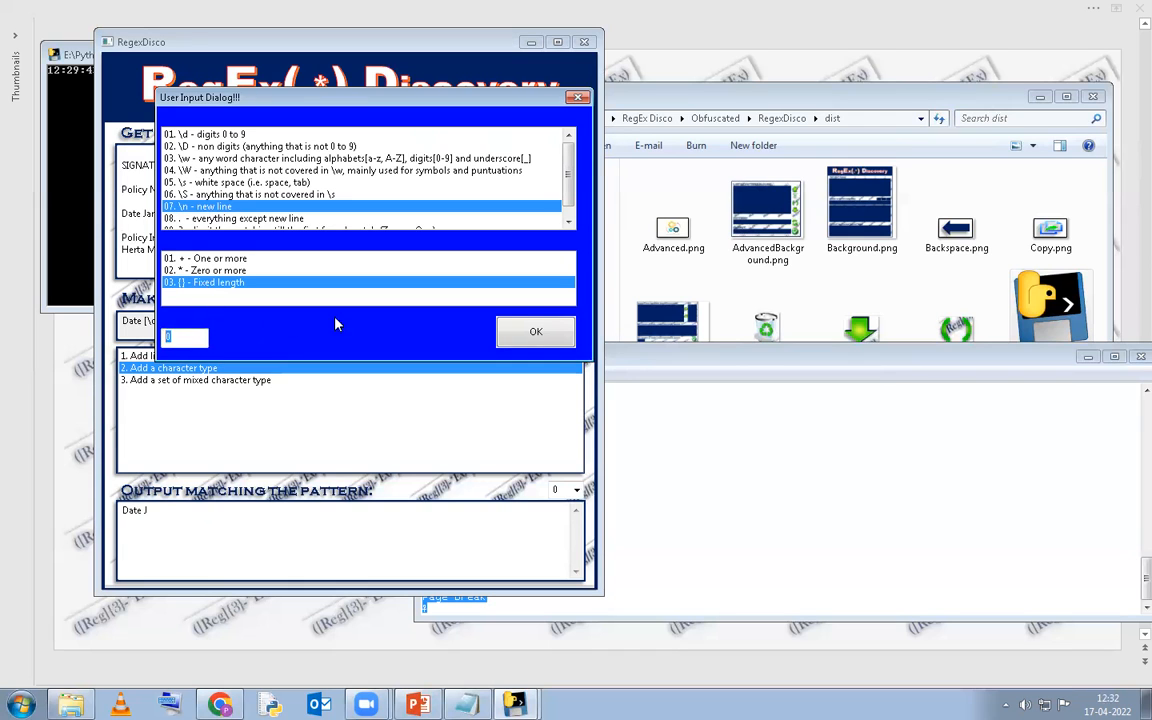
left_click(533, 328)
Verify the match now ends at 'Date January 20, 1967' before the line break.
left_click_drag(231, 516, 112, 512)
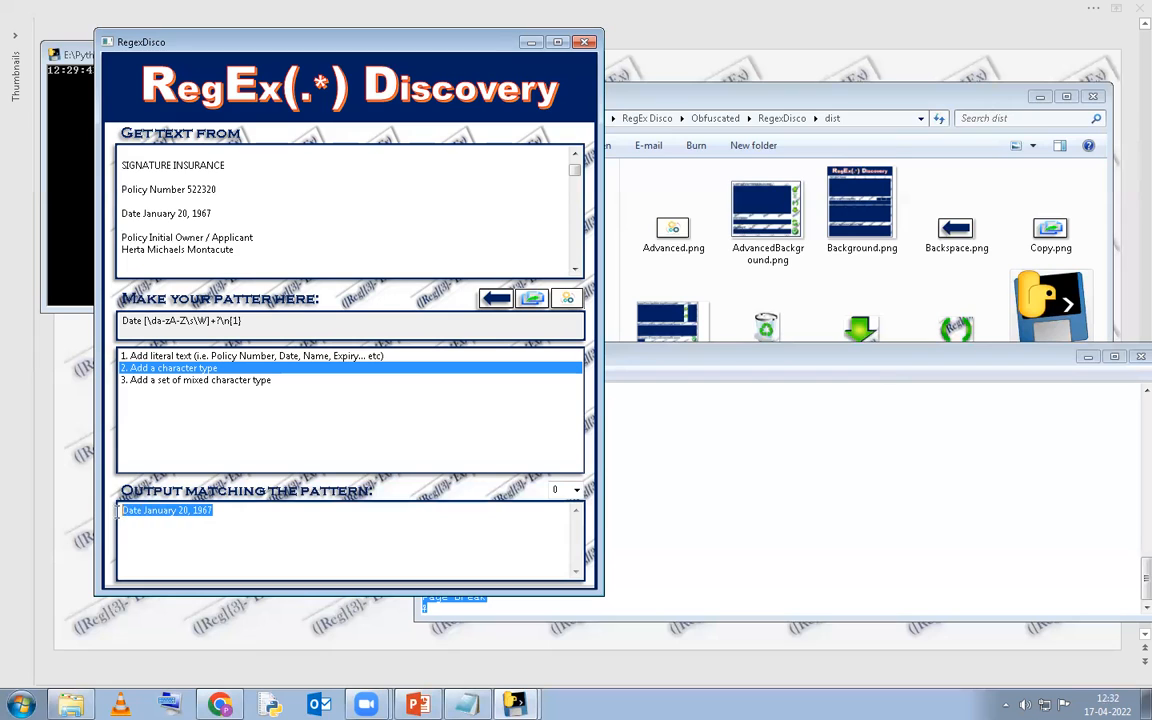
left_click(228, 514)
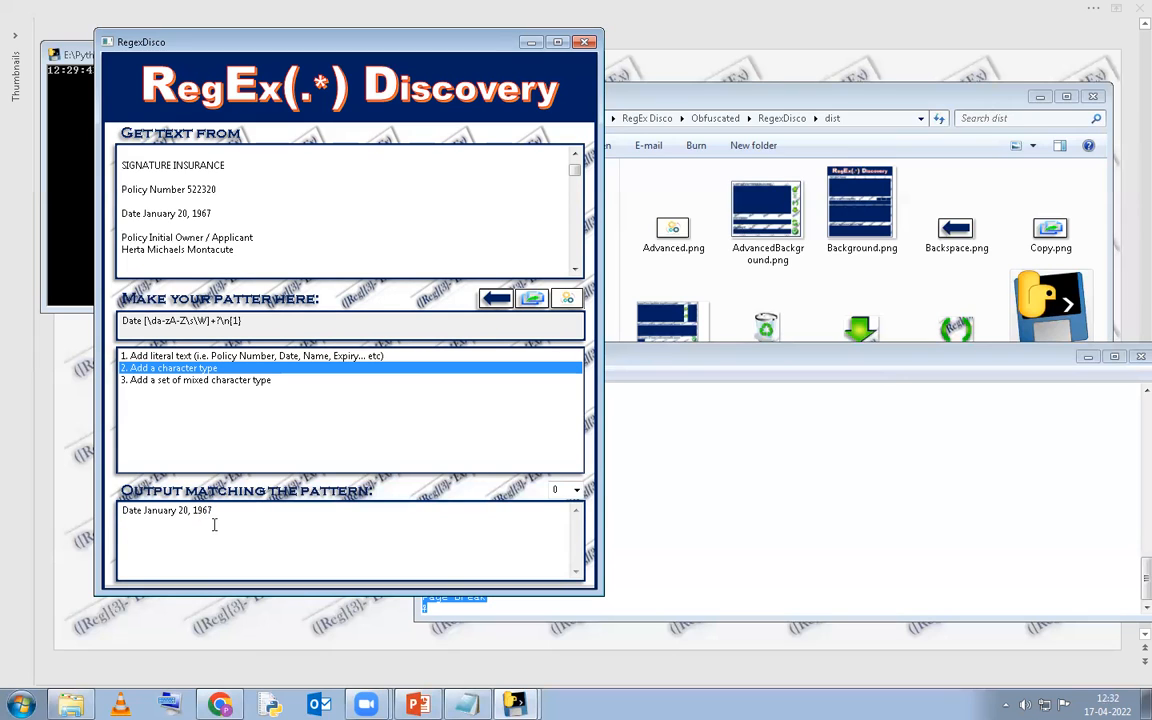
left_click(233, 213)
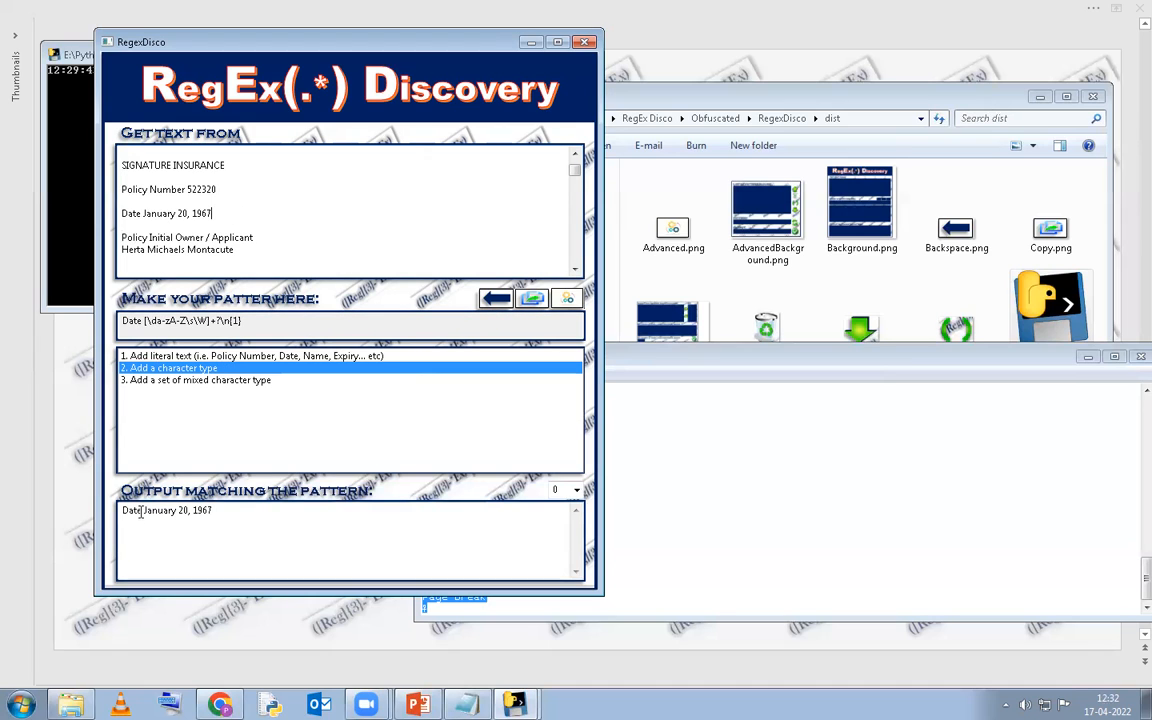
left_click_drag(145, 510, 214, 510)
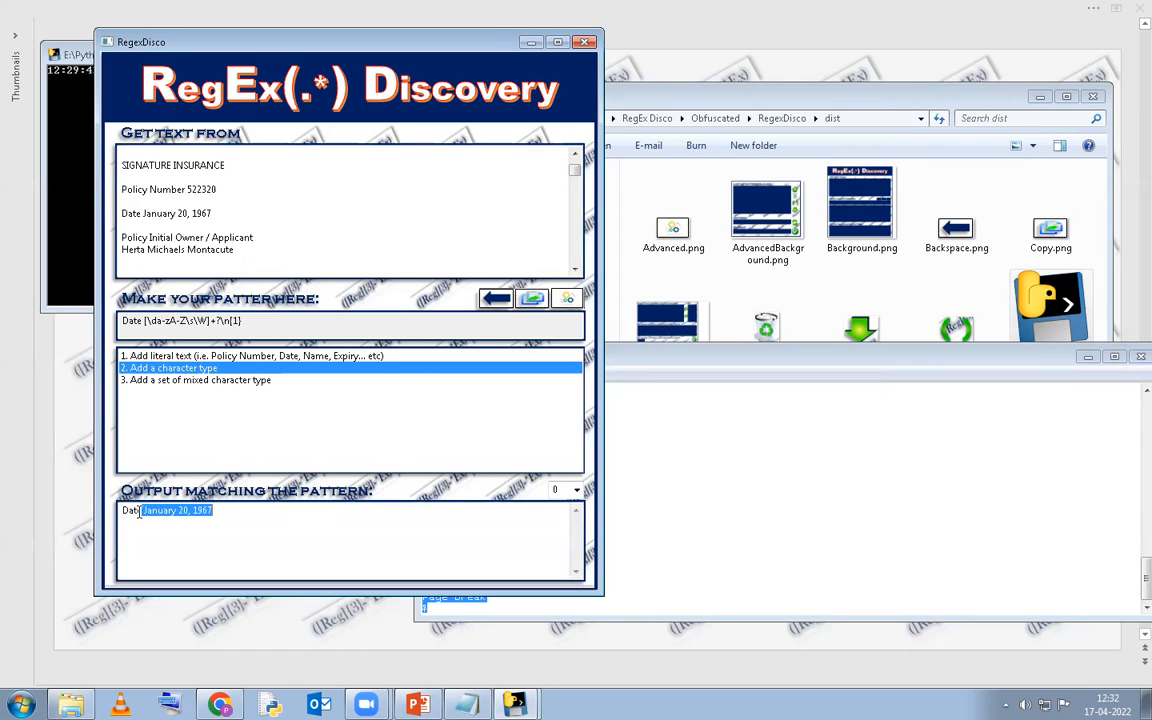
left_click(275, 225)
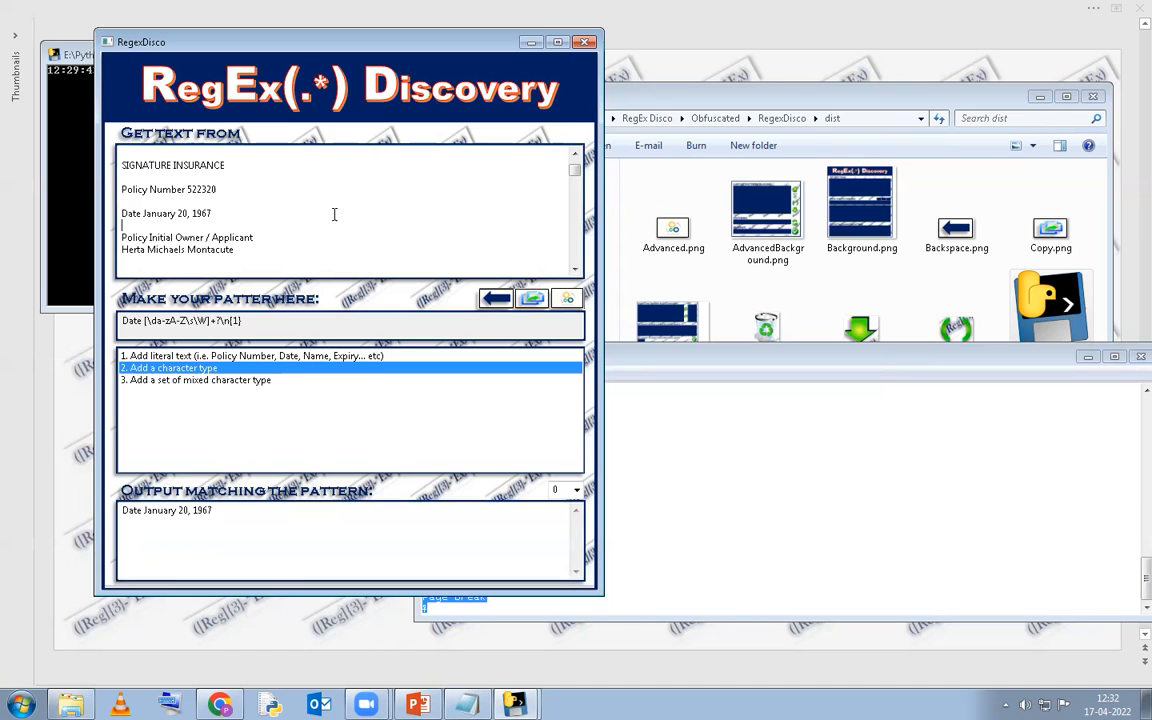
In Pattern Blocks, wrap the character set block in a capture group.
left_click(572, 304)
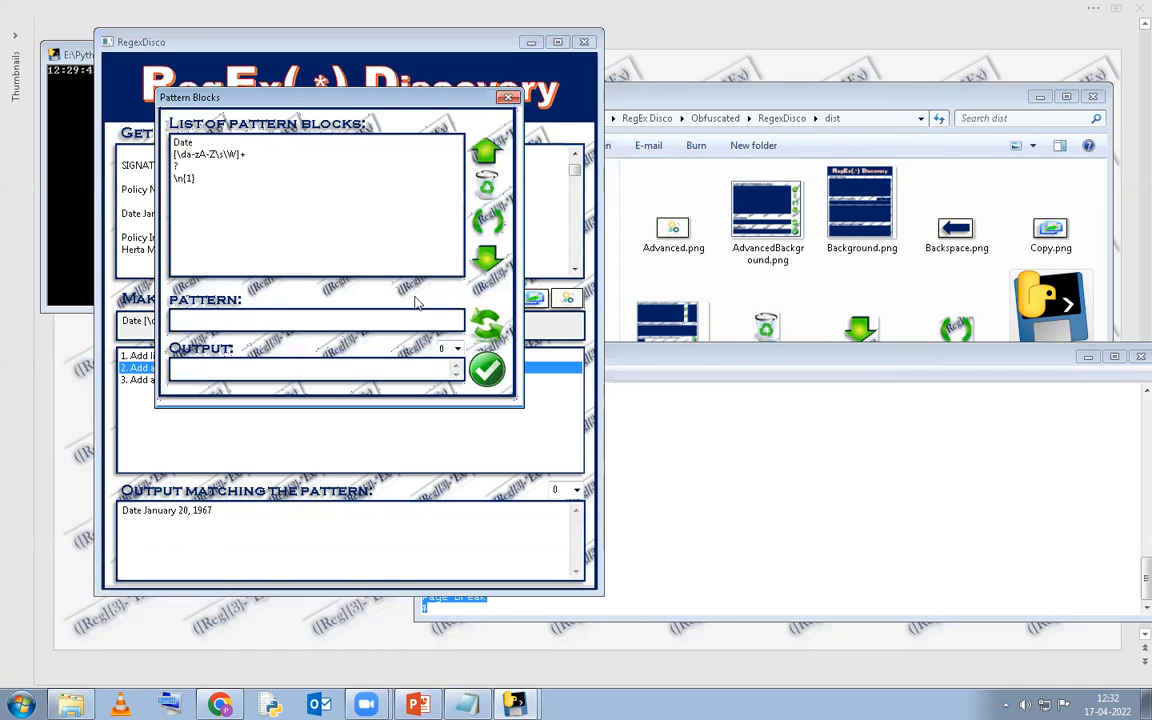
left_click(180, 141)
left_click(203, 155)
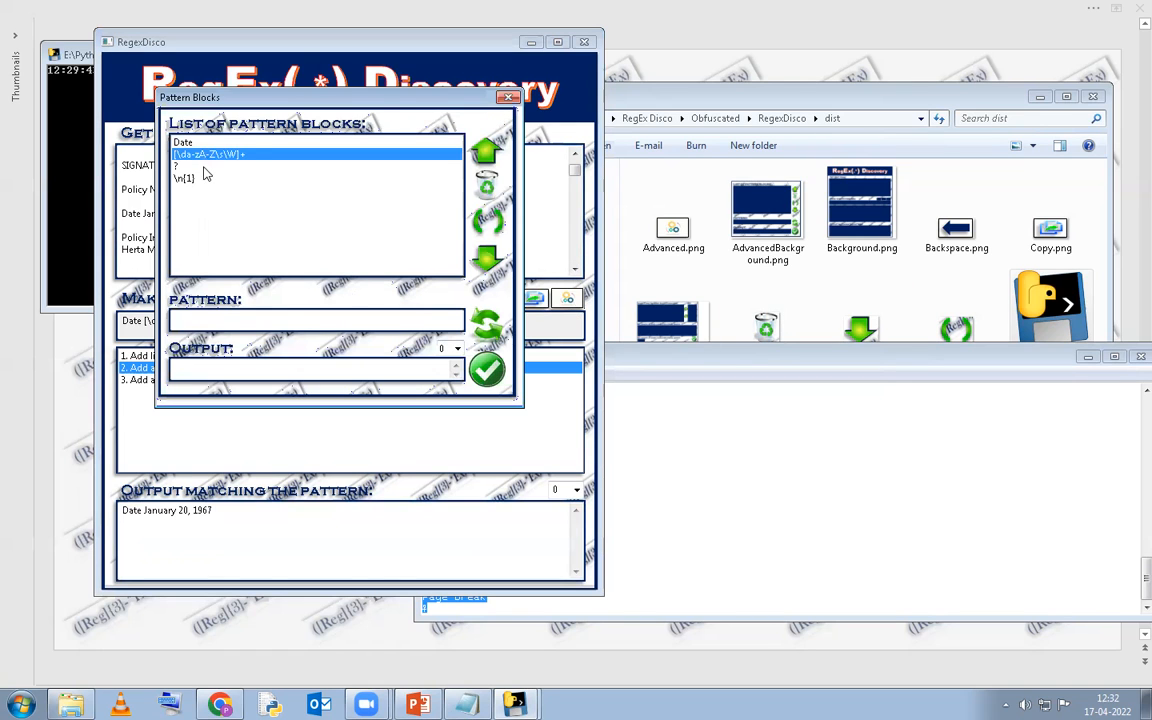
left_click(206, 166)
left_click(207, 179)
left_click(221, 155)
left_click(222, 145)
left_click(209, 155)
left_click(482, 222)
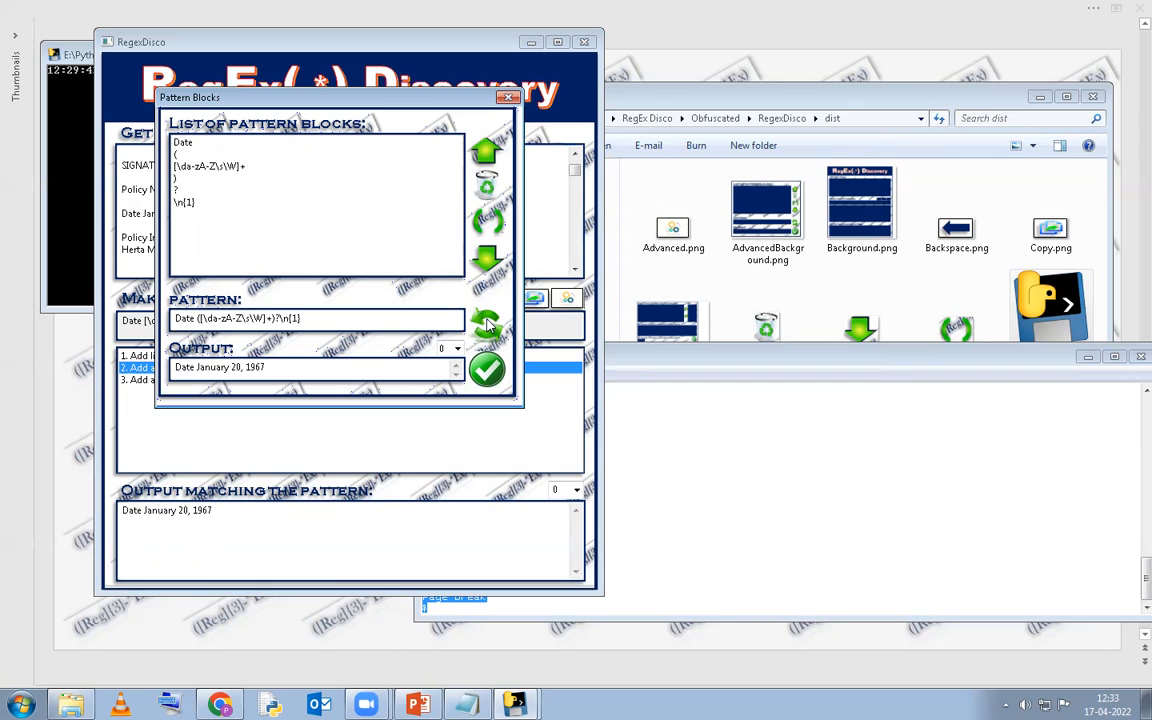
Cycle through the pattern's matches back to 'Date January 20, 1967'.
left_click(456, 372)
left_click(456, 374)
left_click(456, 372)
left_click(456, 372)
left_click(456, 372)
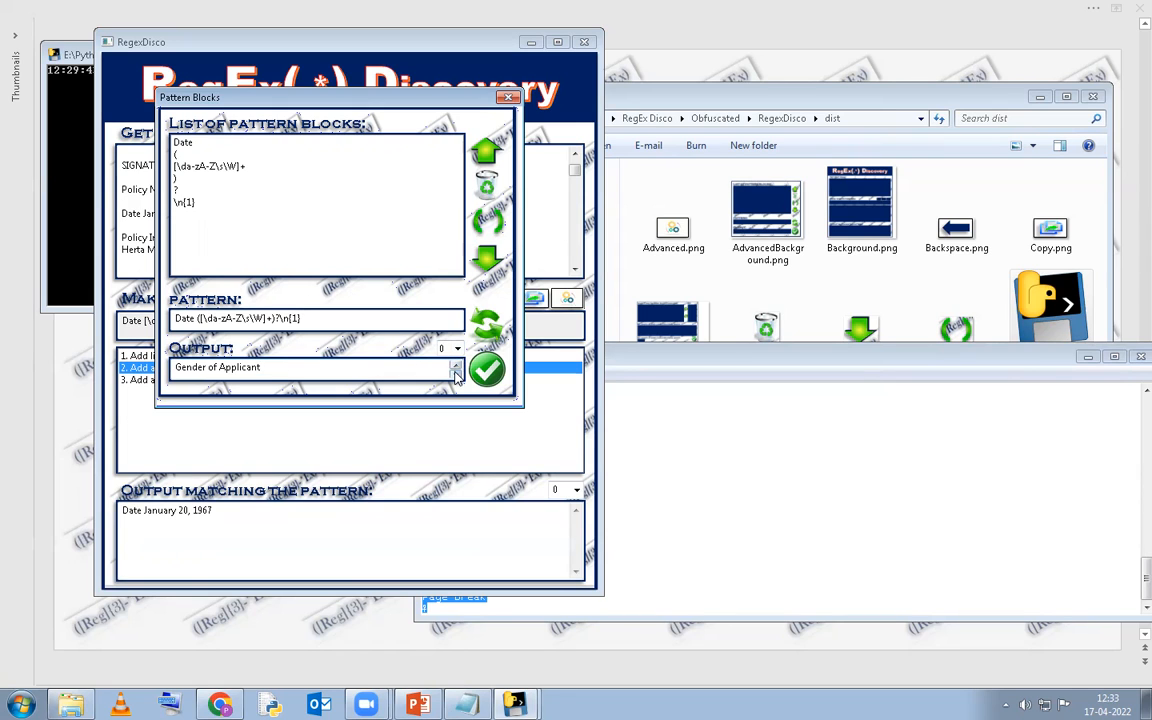
left_click(456, 372)
left_click(456, 372)
left_click(456, 372)
left_click(456, 372)
left_click(456, 372)
left_click(456, 372)
left_click(456, 372)
left_click(456, 372)
left_click(456, 372)
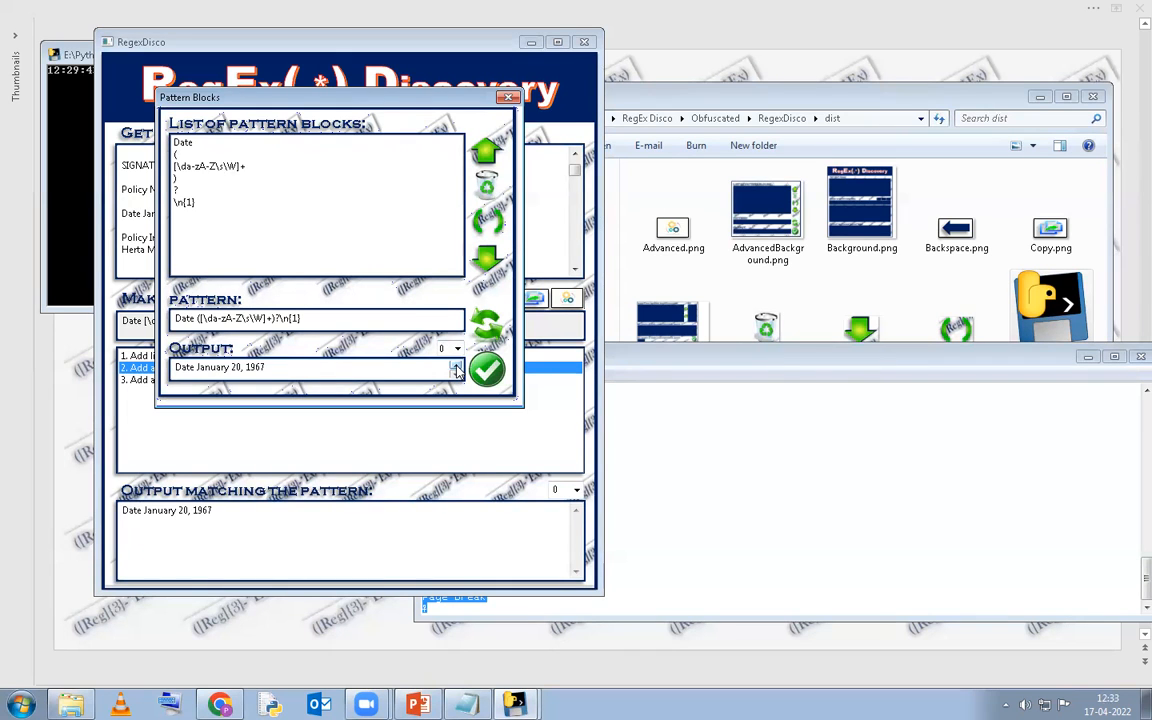
Set the output group to 1 and step back to the 'January 20, 1967' match.
left_click(456, 349)
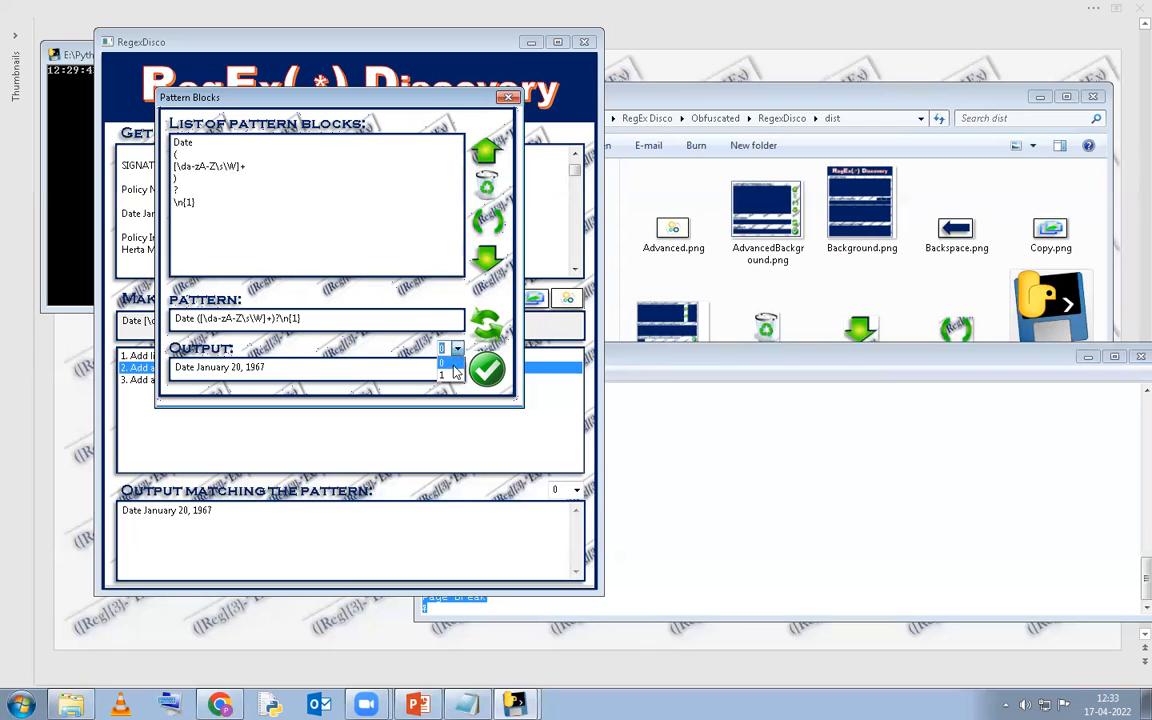
left_click(455, 376)
left_click(350, 366)
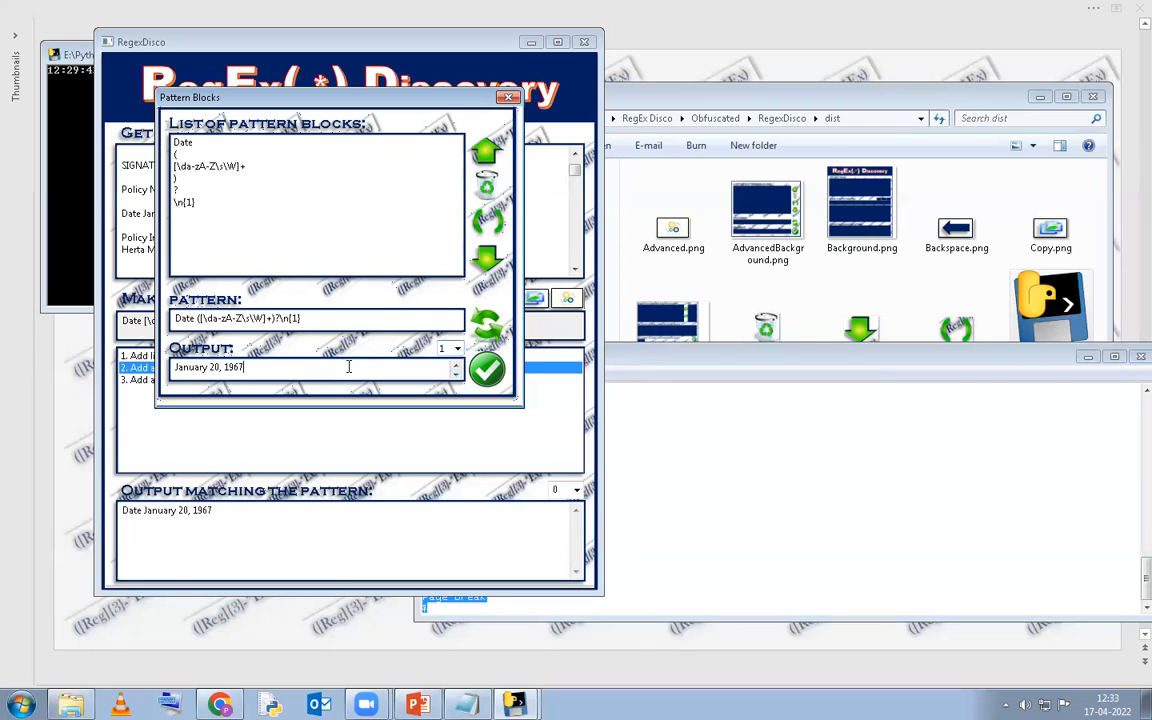
left_click(458, 374)
left_click(458, 374)
left_click(458, 374)
left_click(458, 374)
left_click(456, 367)
left_click(456, 367)
left_click(456, 367)
left_click(456, 367)
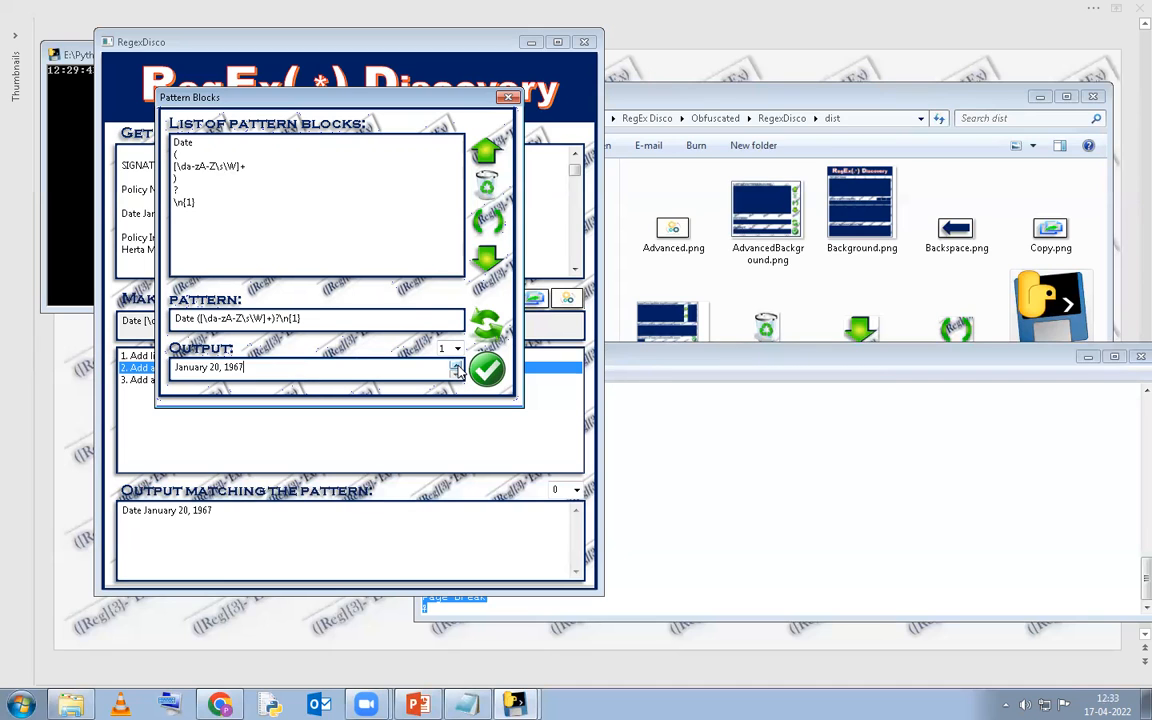
left_click(180, 155)
left_click(181, 182, "shift")
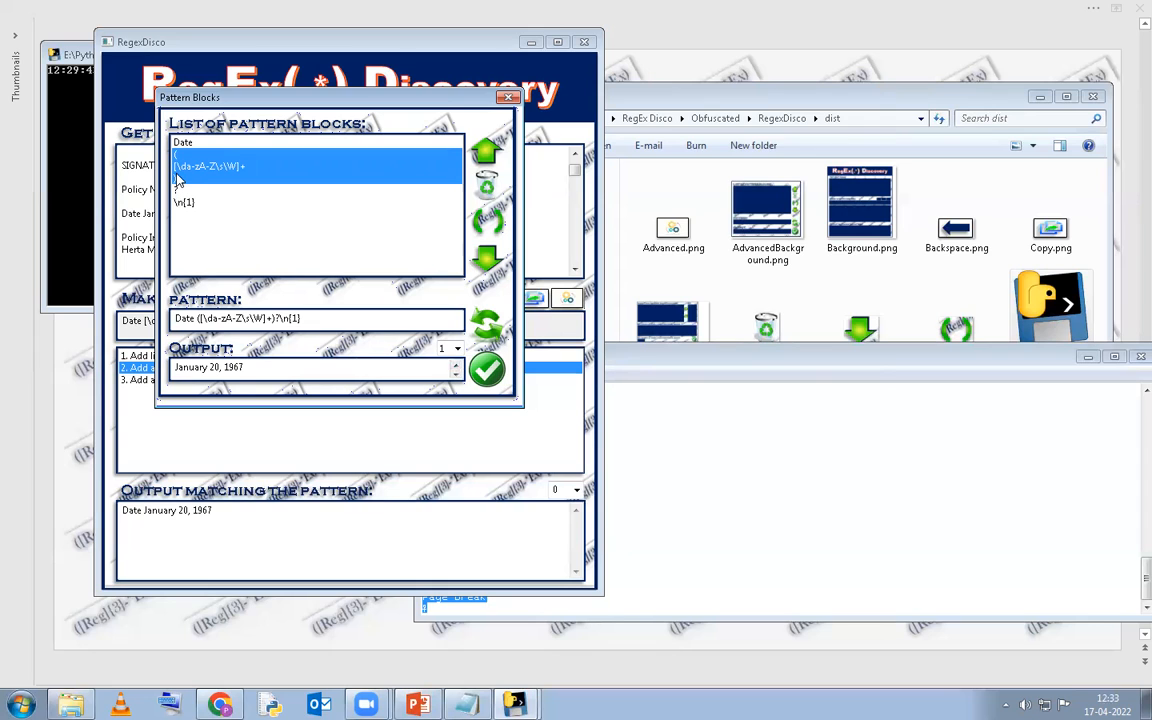
Move the lazy '?' block inside the capture group after the character set.
left_click(179, 190)
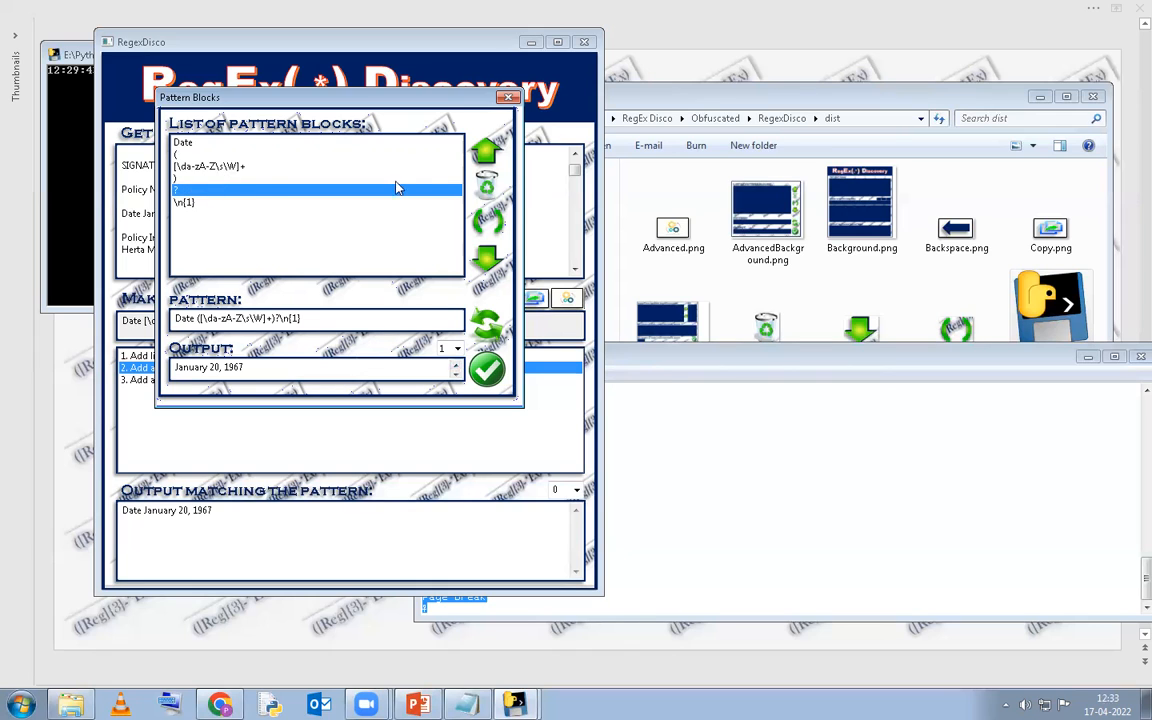
left_click(487, 150)
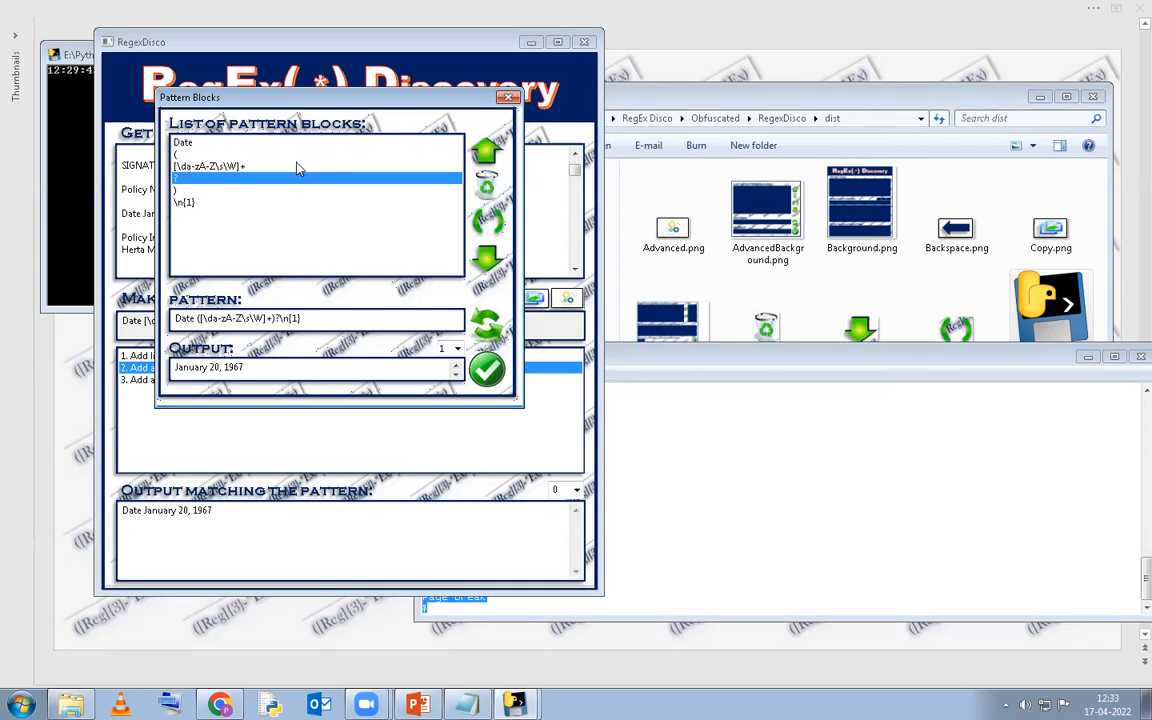
left_click(222, 167, "shift")
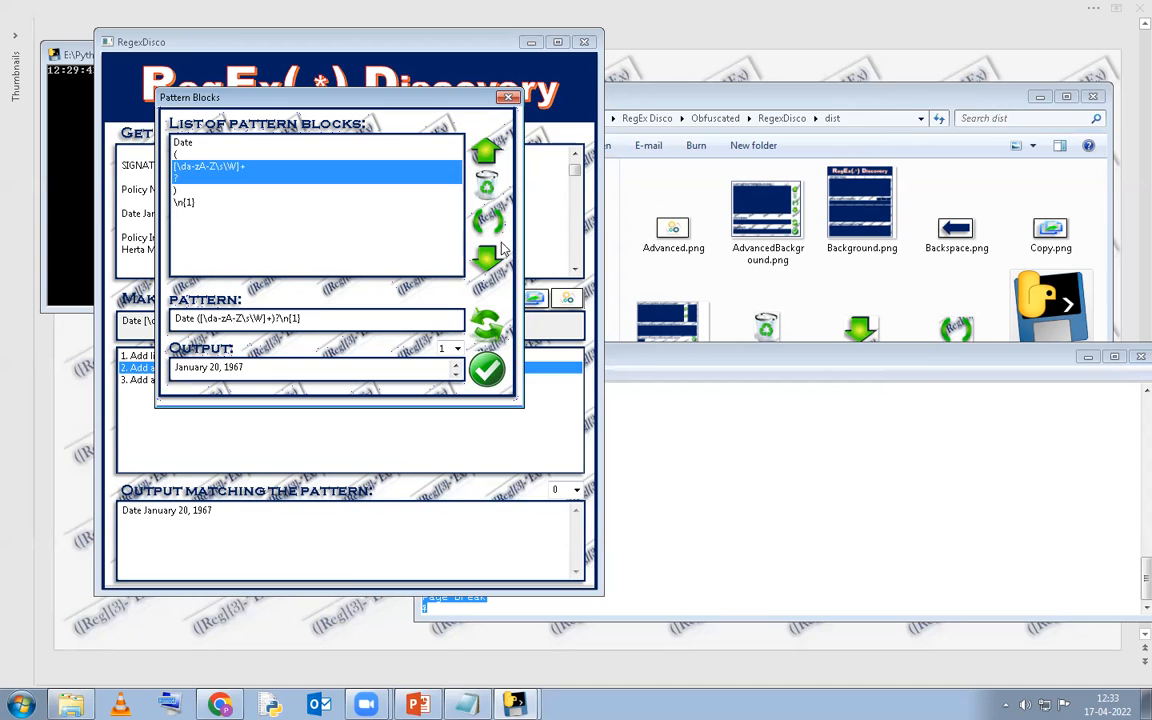
left_click(192, 168)
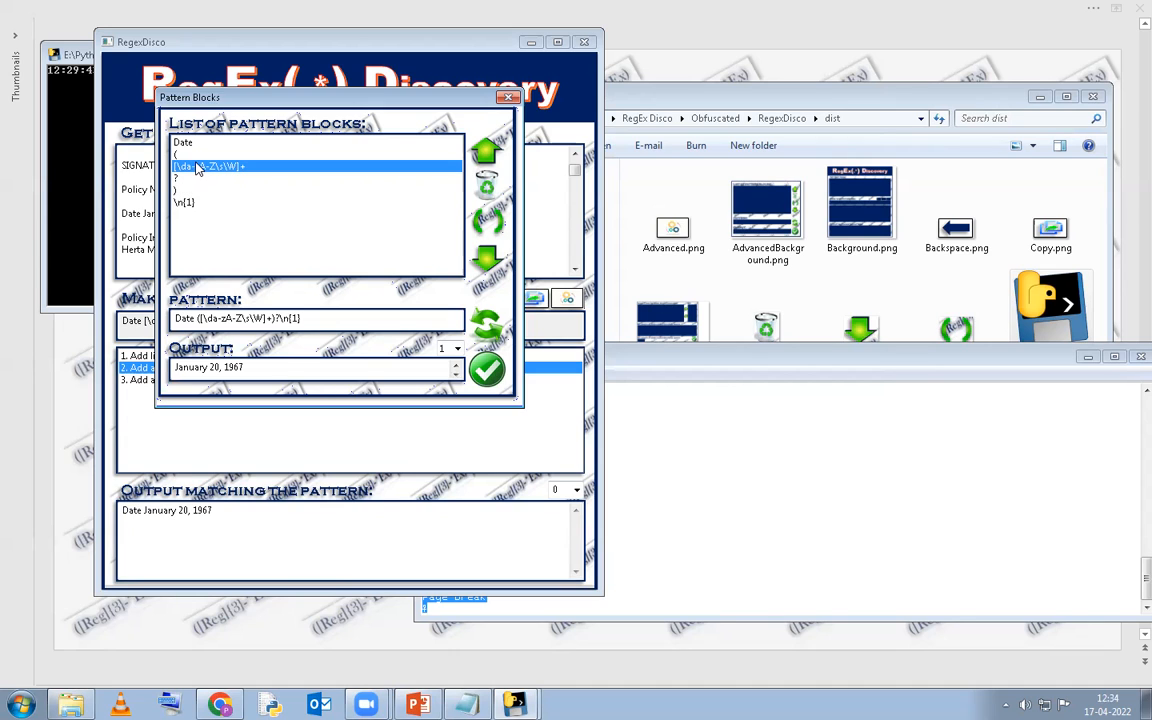
left_click(188, 179)
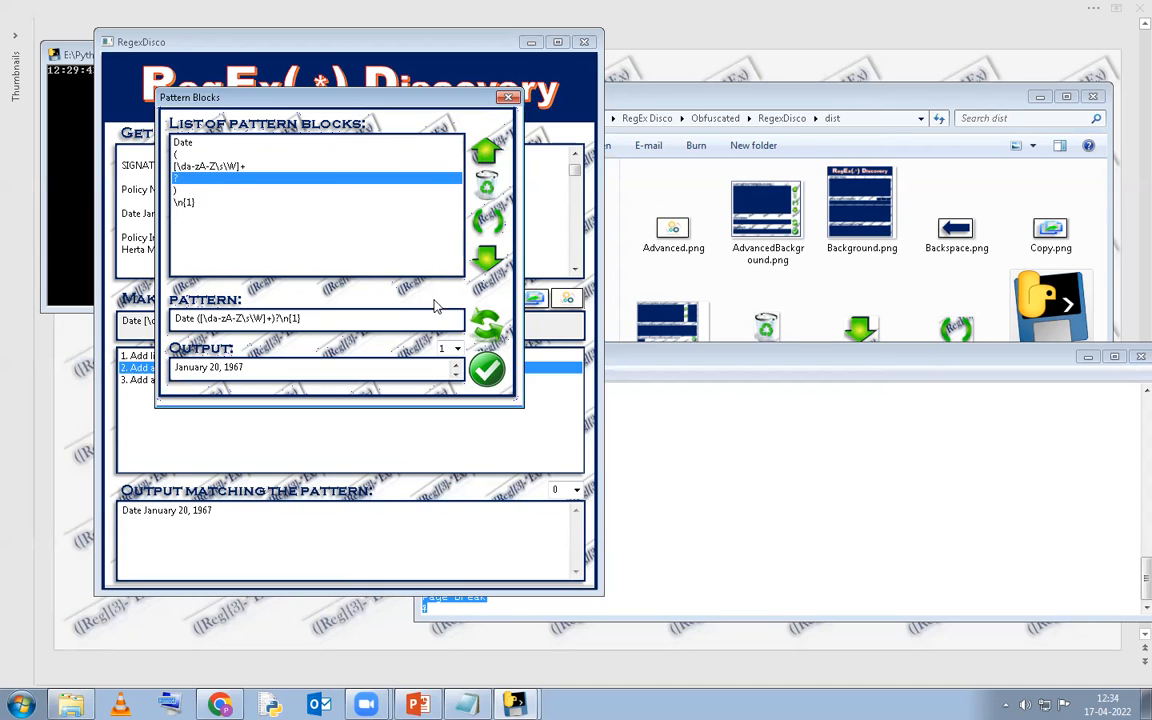
Compare full-match and group 1 outputs for 'January 20, 1967', then accept the pattern.
left_click(457, 350)
left_click(455, 362)
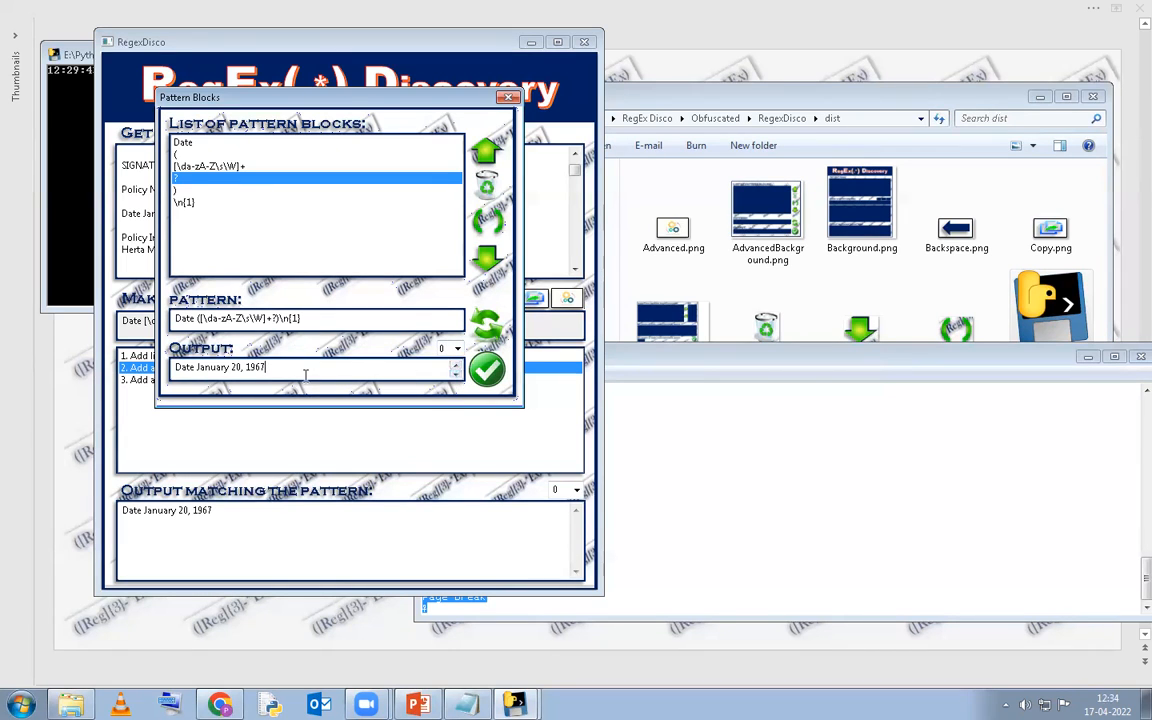
left_click_drag(306, 368, 160, 367)
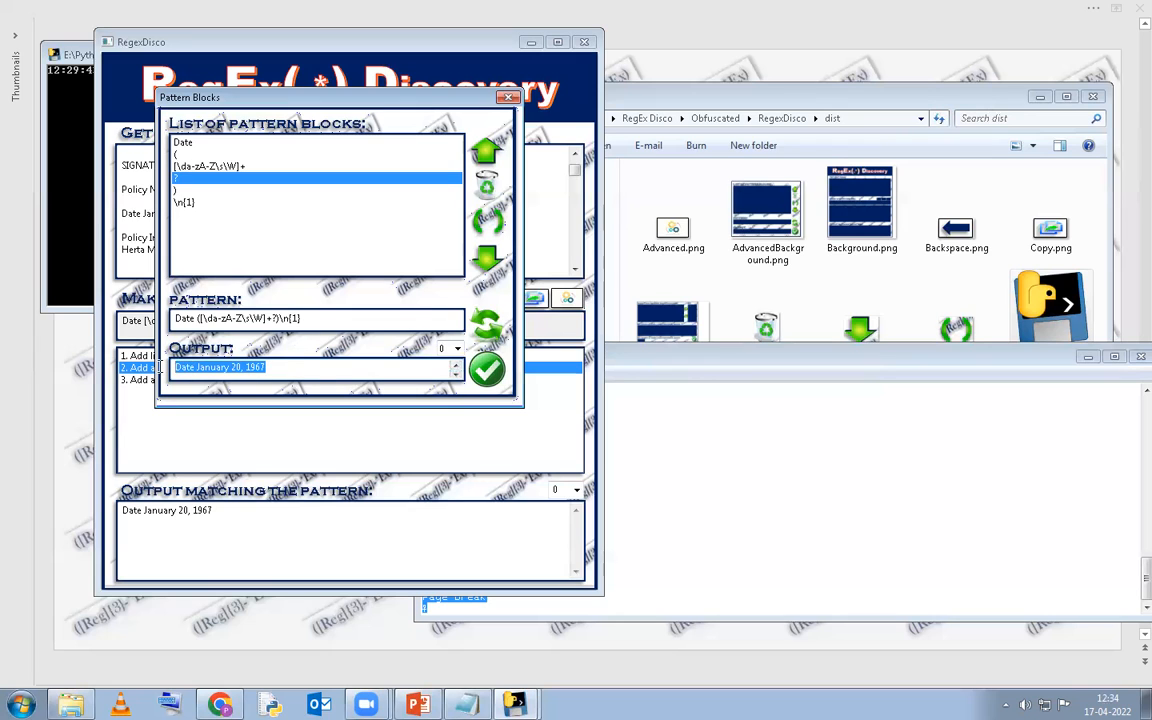
left_click(452, 349)
left_click(454, 374)
left_click_drag(311, 368, 172, 367)
left_click(229, 322)
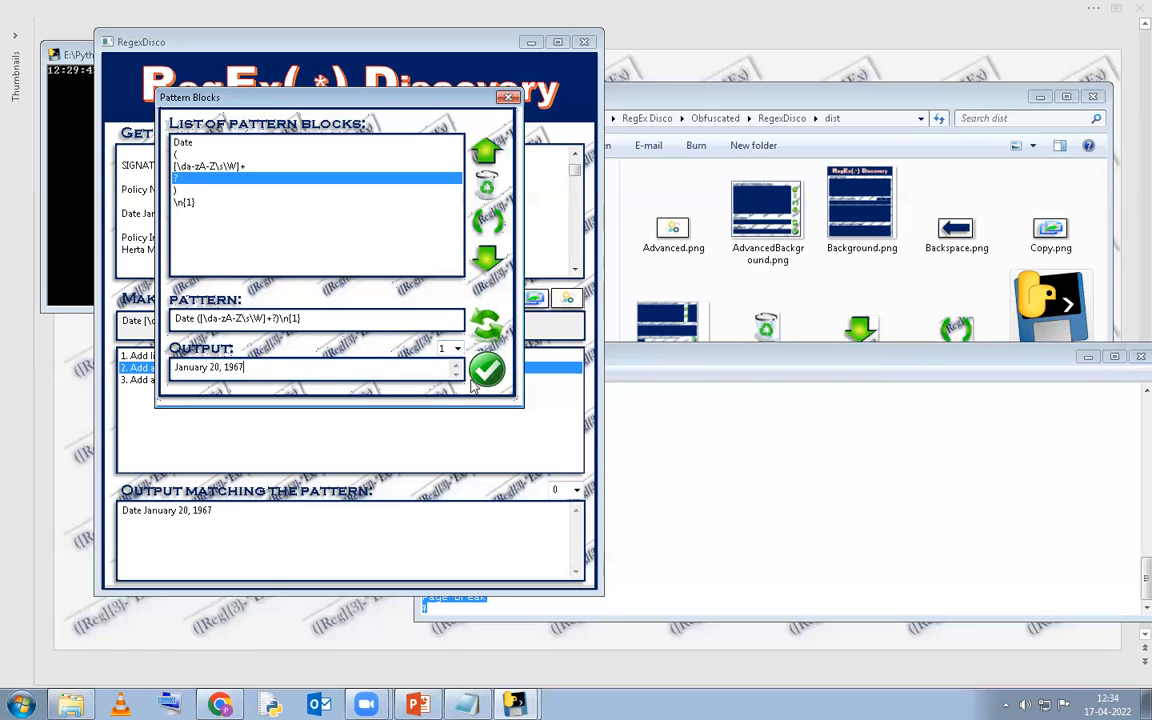
left_click(488, 372)
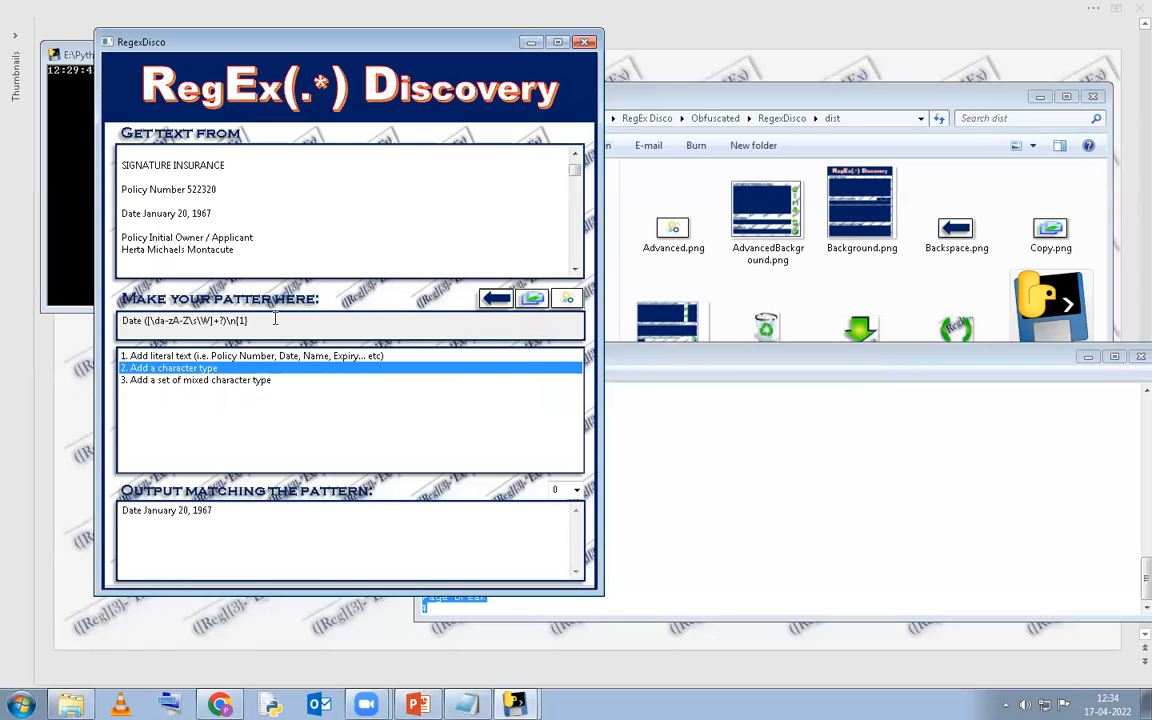
left_click_drag(248, 321, 120, 321)
Switch the matching output to capture group 1, leaving just 'January 20, 1967'.
left_click(306, 550)
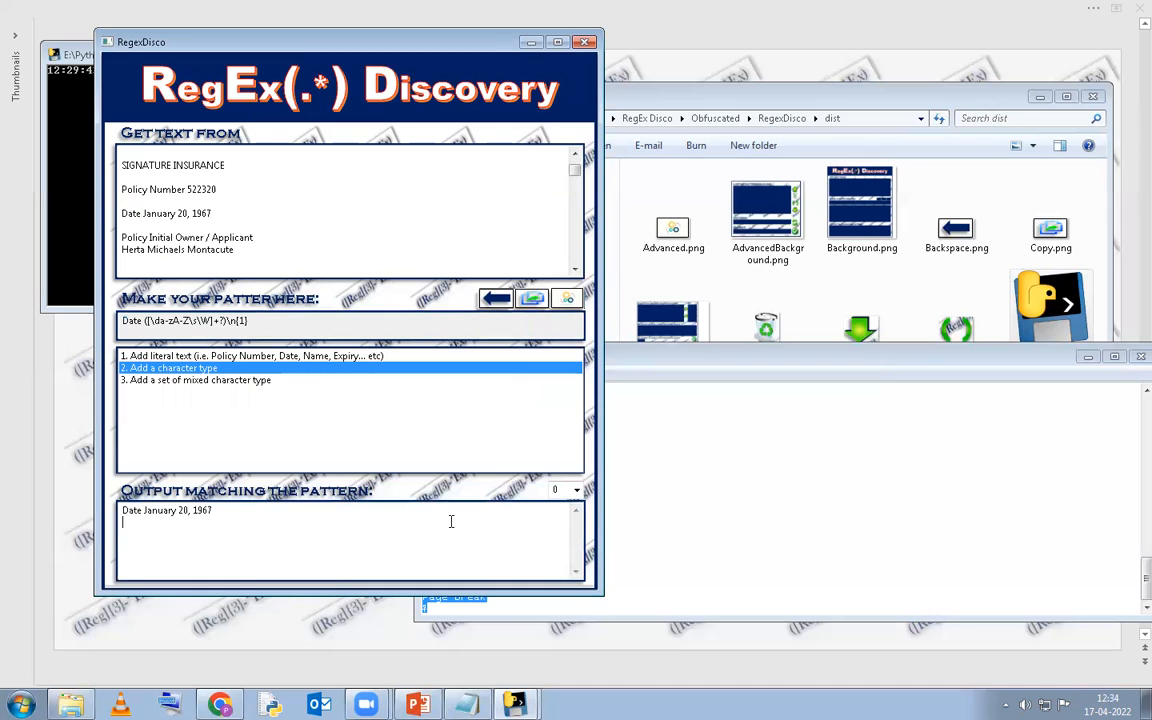
left_click_drag(267, 507, 72, 510)
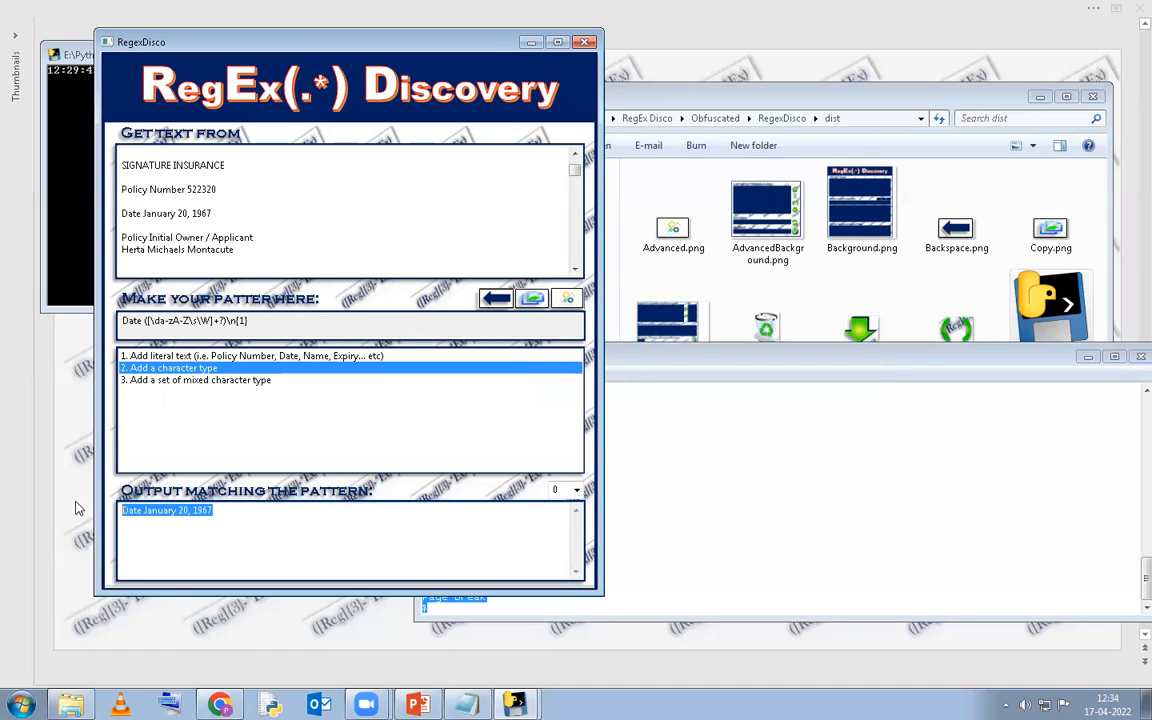
left_click(577, 490)
left_click(565, 519)
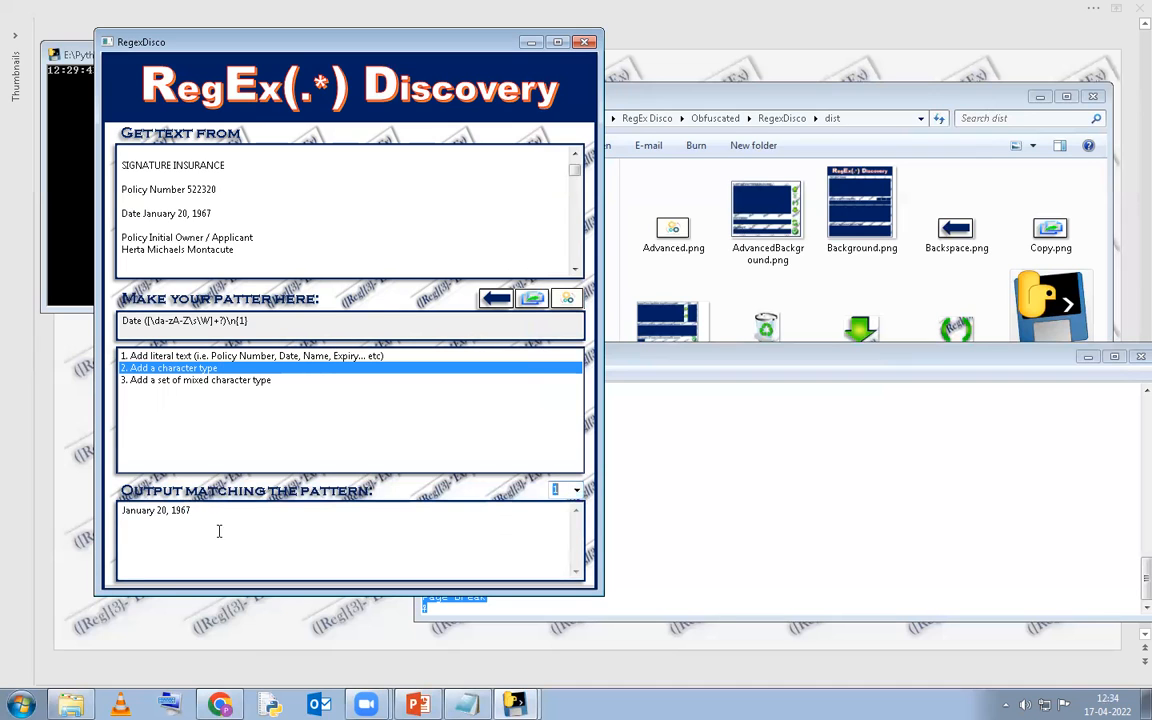
left_click_drag(200, 510, 90, 505)
left_click_drag(250, 321, 110, 321)
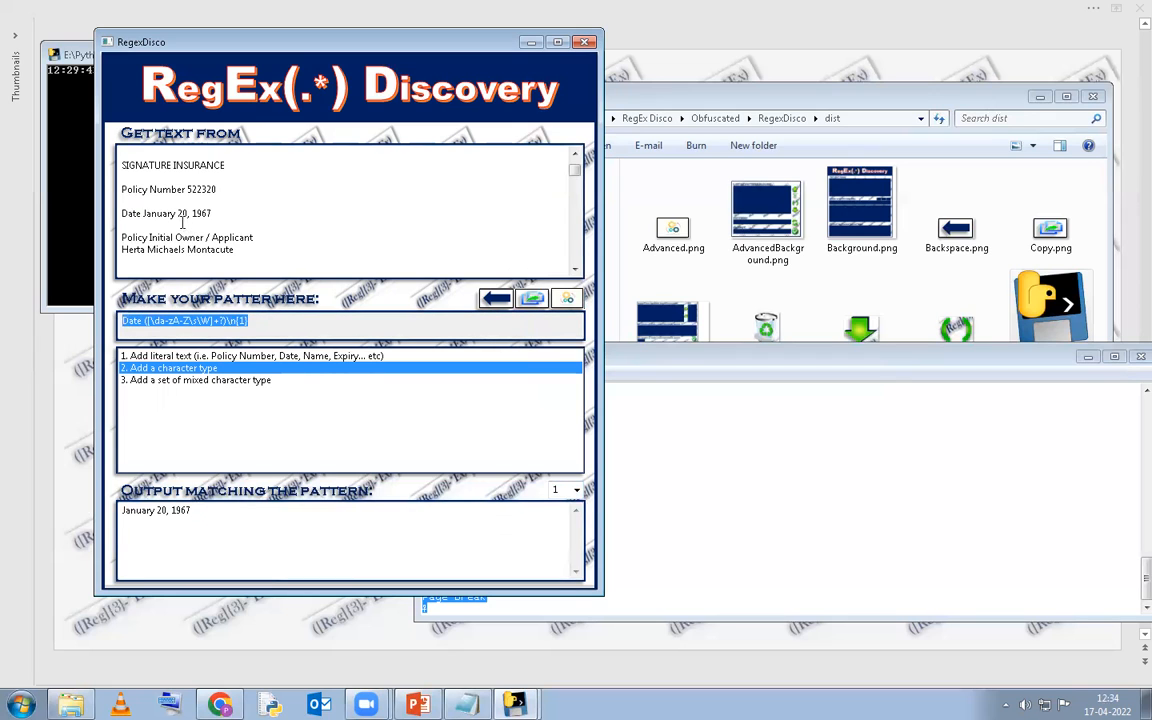
Review the date and the policy owner lines in the source text.
left_click_drag(143, 213, 233, 213)
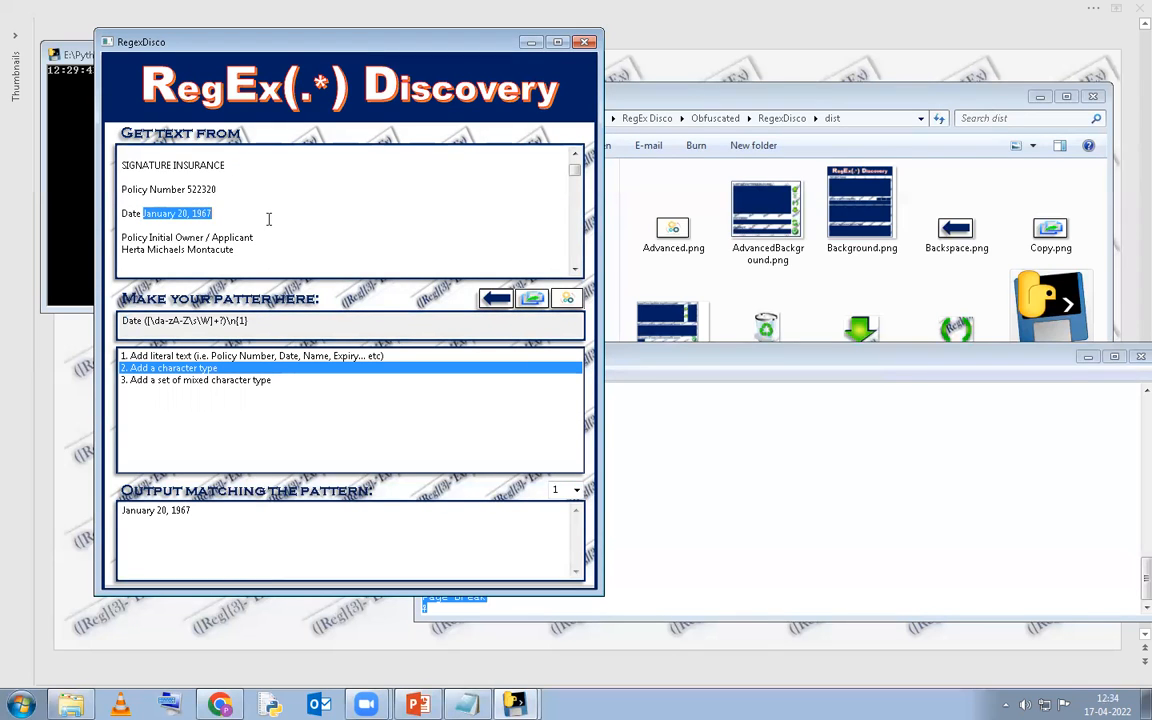
left_click(281, 225)
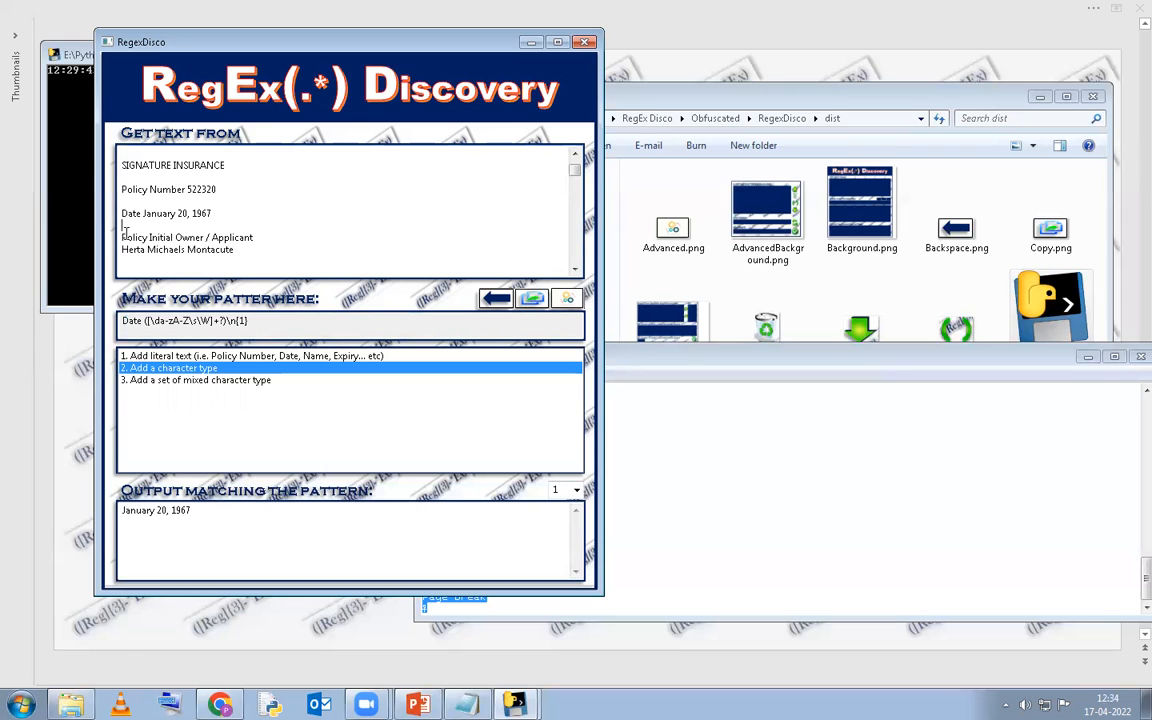
scroll(173, 226, "down", 1)
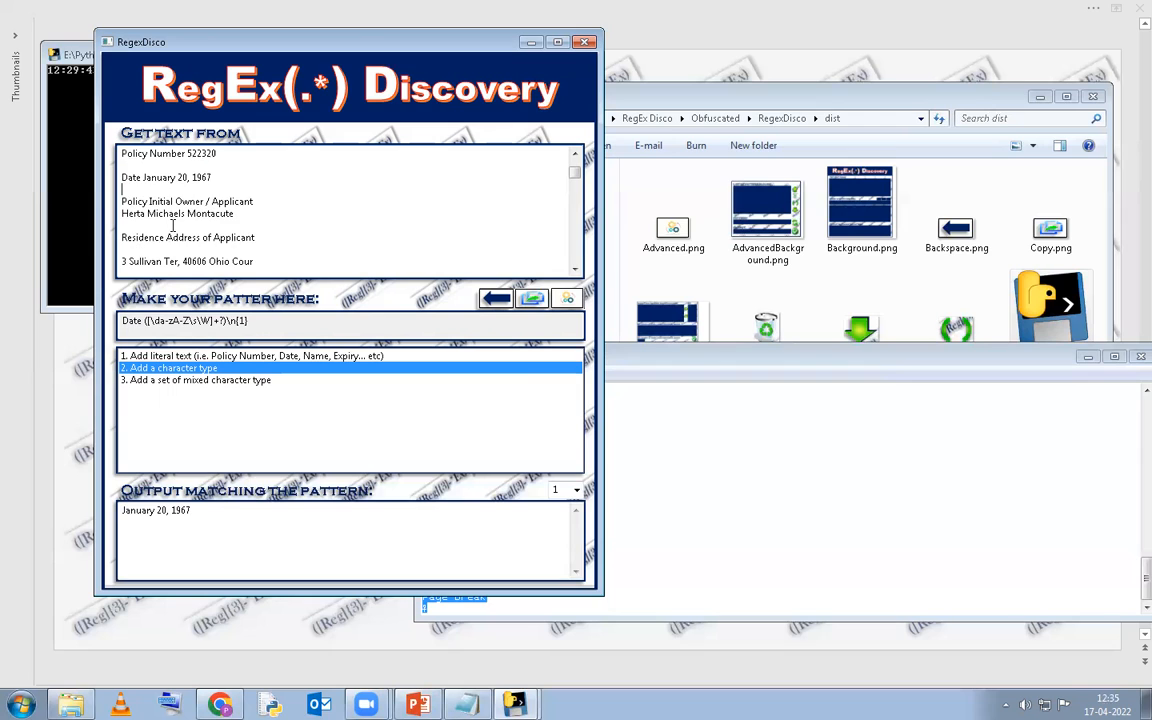
left_click_drag(122, 197, 275, 229)
left_click(280, 229)
scroll(267, 247, "up", 6)
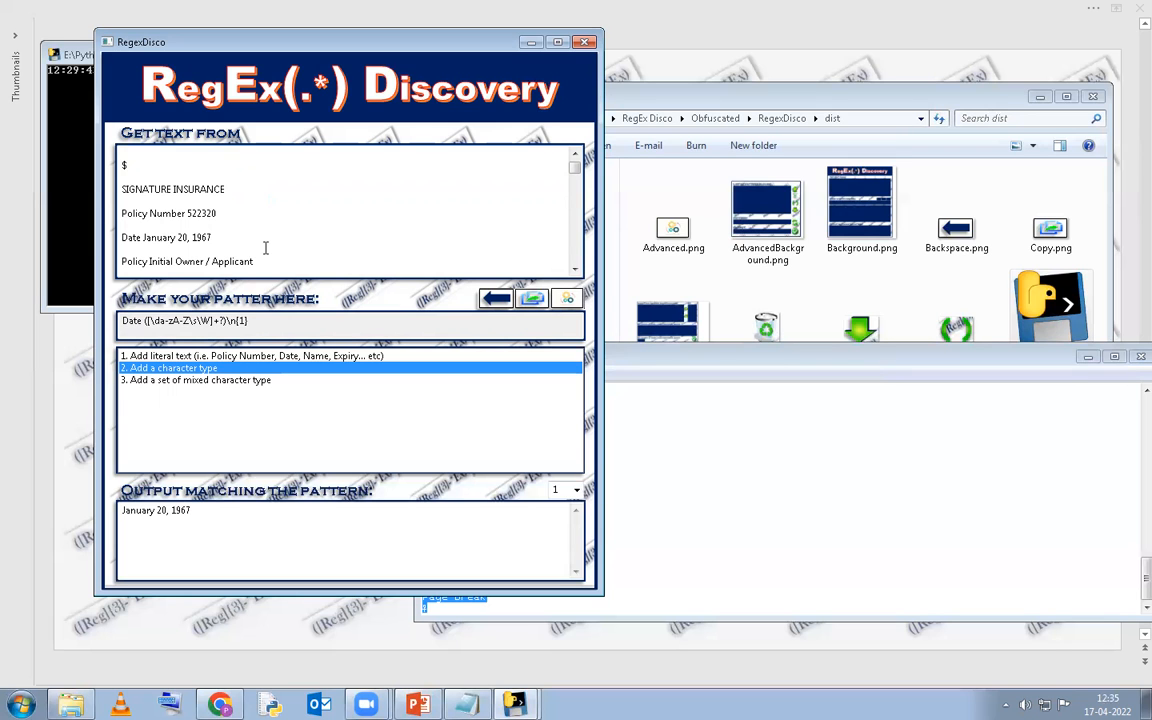
Flip to the PowerPoint title slide, then bring RegEx Discovery back in front of it.
key("alt+Tab")
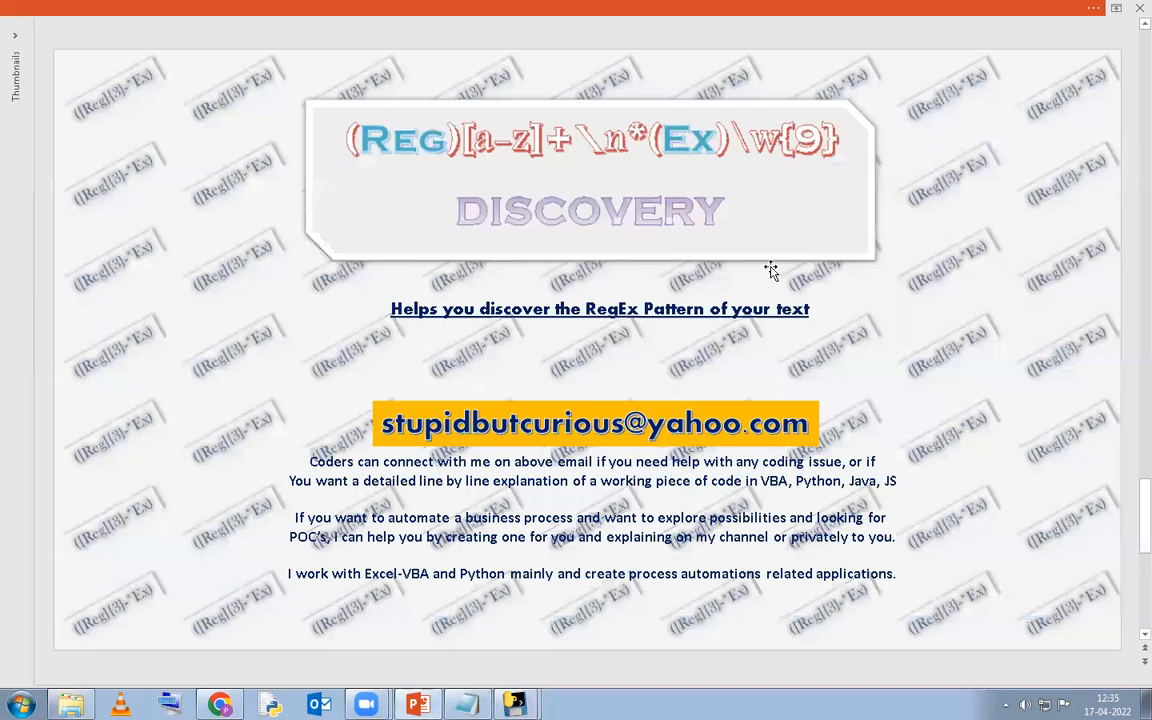
key("alt+Tab")
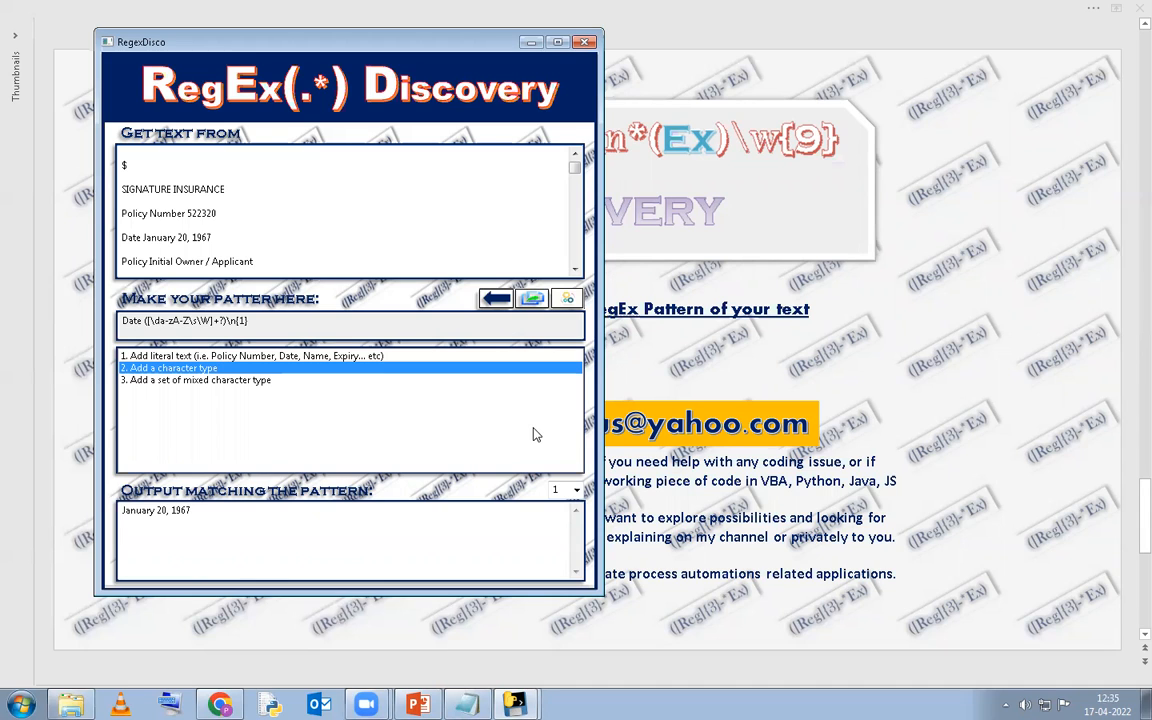
Browse the character type choices for a set of mixed character types, then close them.
left_click(180, 383)
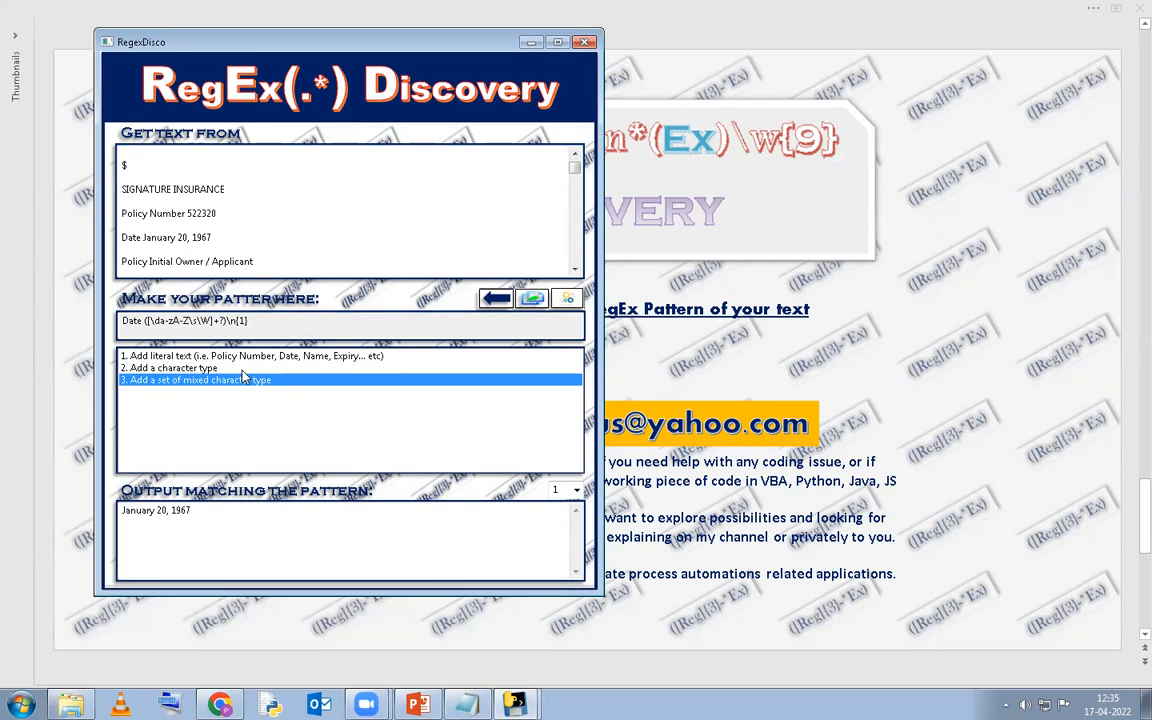
double_click(216, 368)
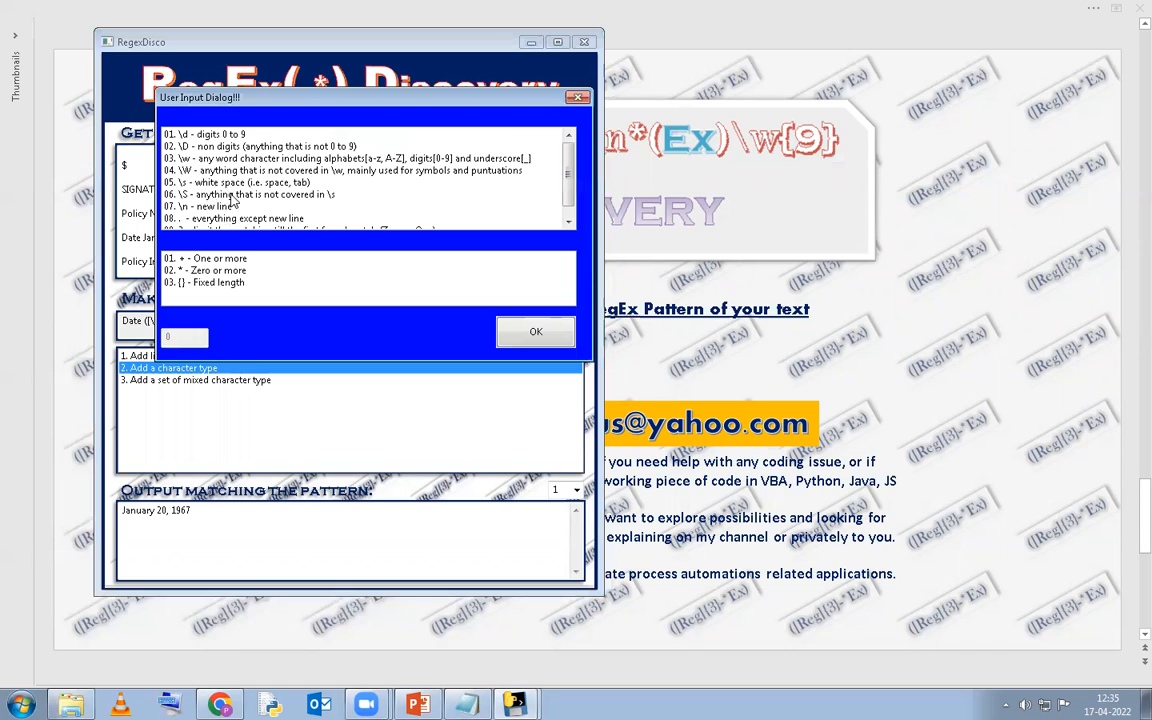
scroll(212, 184, "down", 1)
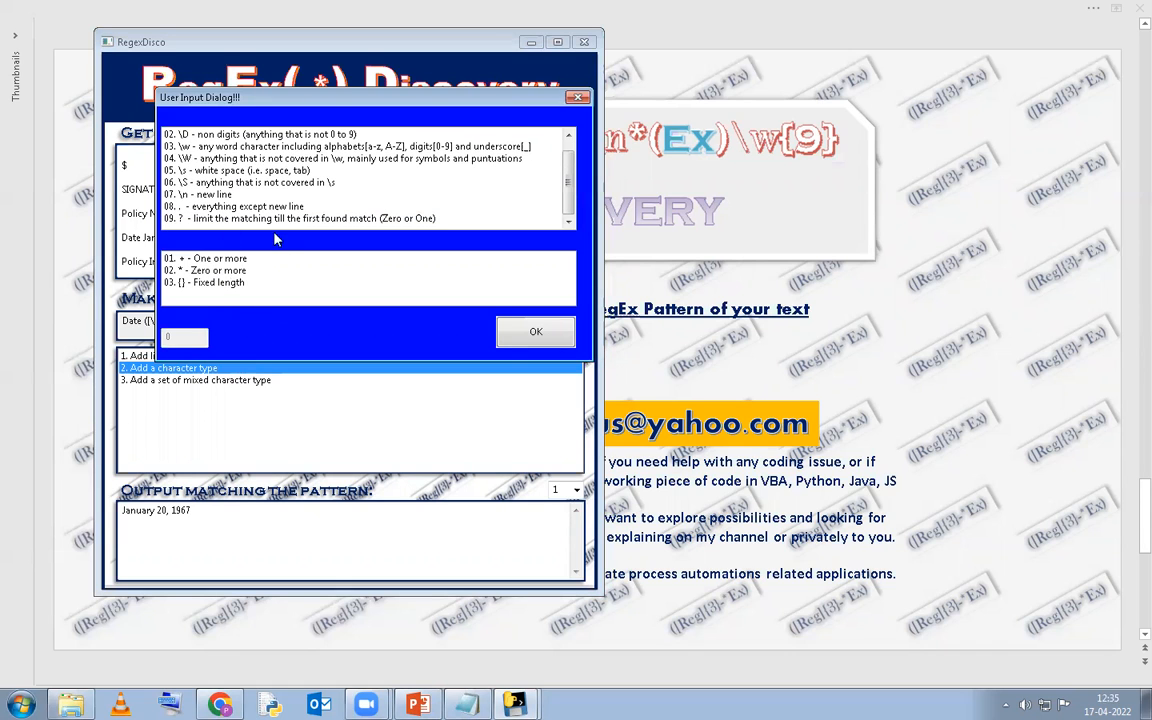
left_click(578, 98)
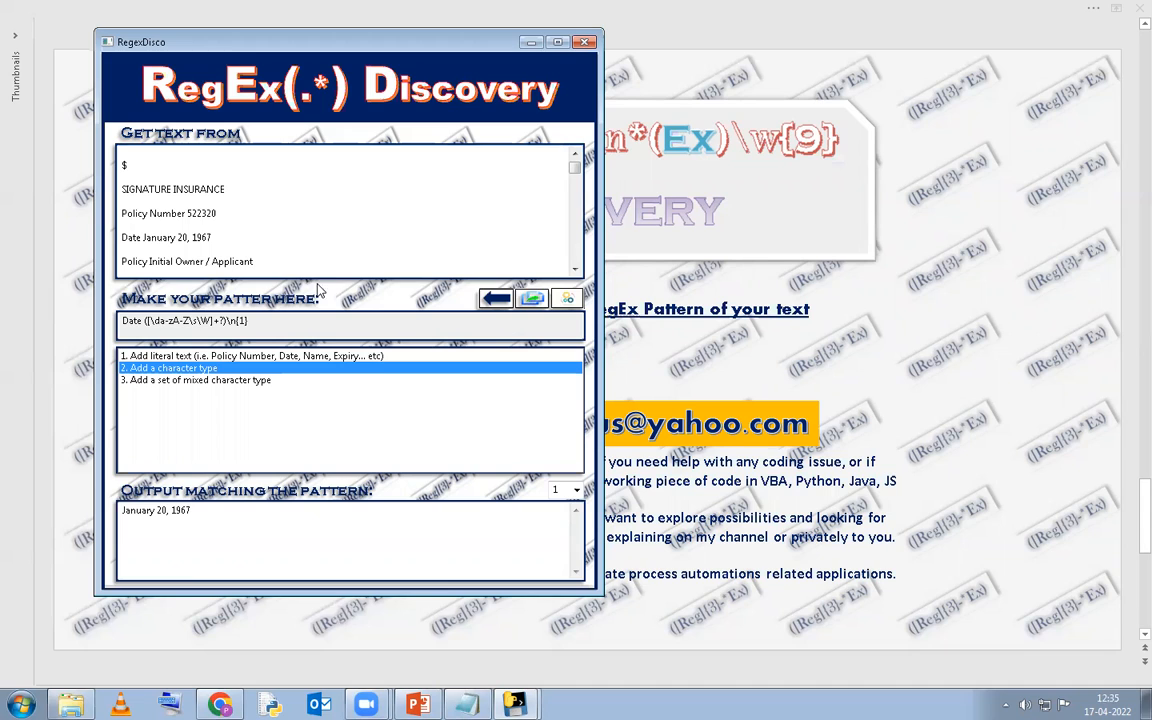
Select the Policy Number and Date lines in the source text, then return to the PowerPoint contact slide.
triple_click(268, 216)
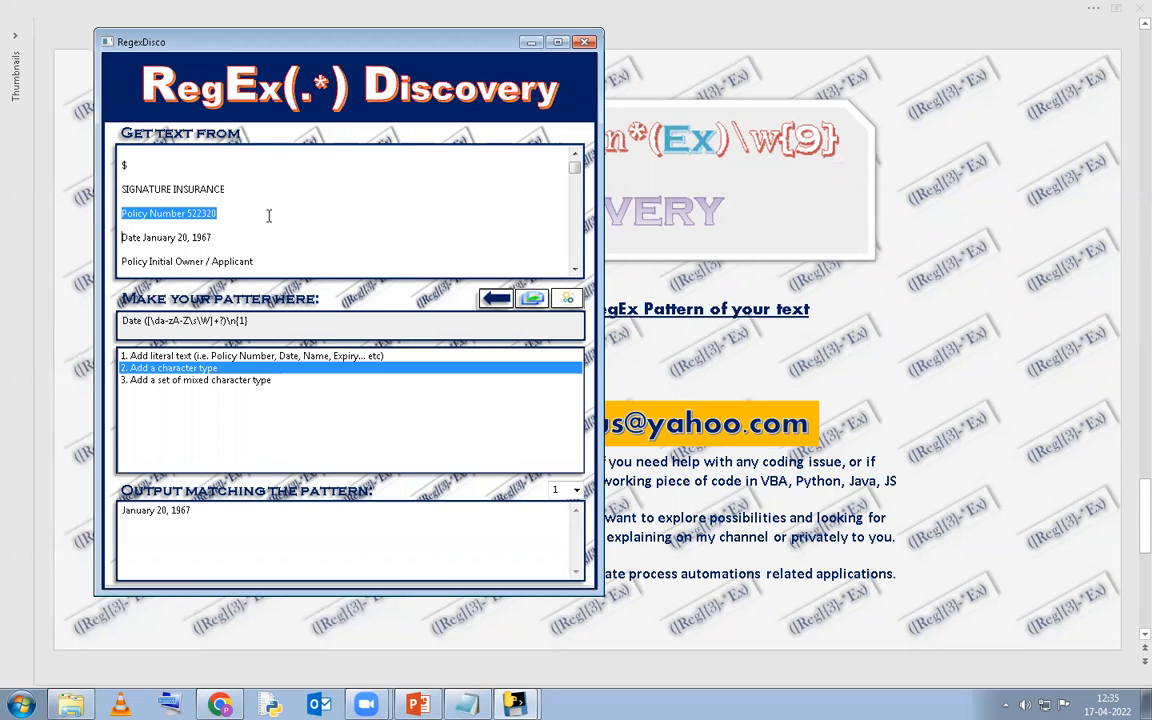
key("shift+Down")
key("shift+Down")
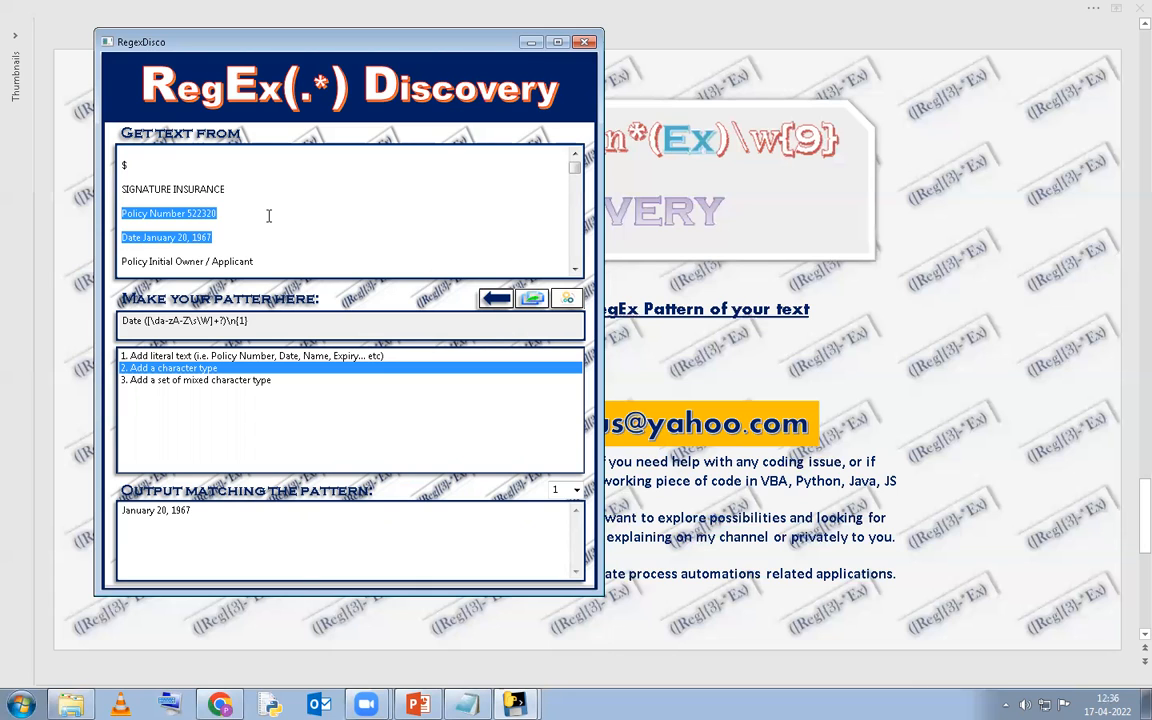
left_click(515, 414)
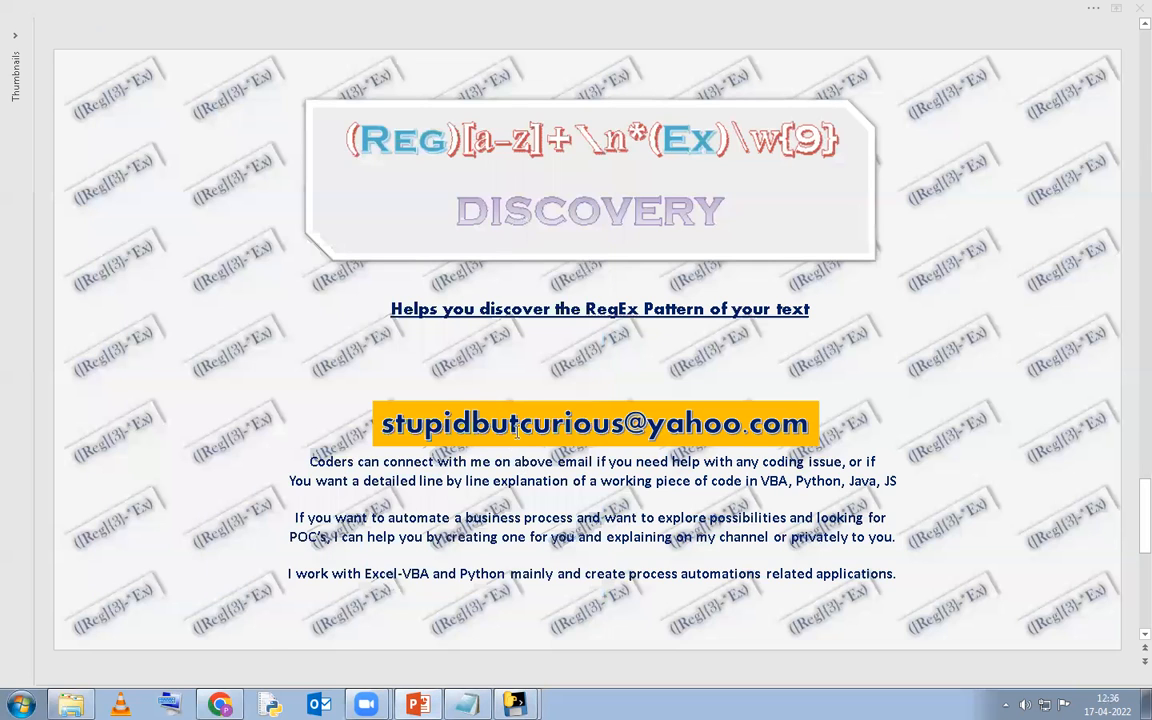
Select and copy the contact e-mail address in the slide's text box.
left_click(519, 424)
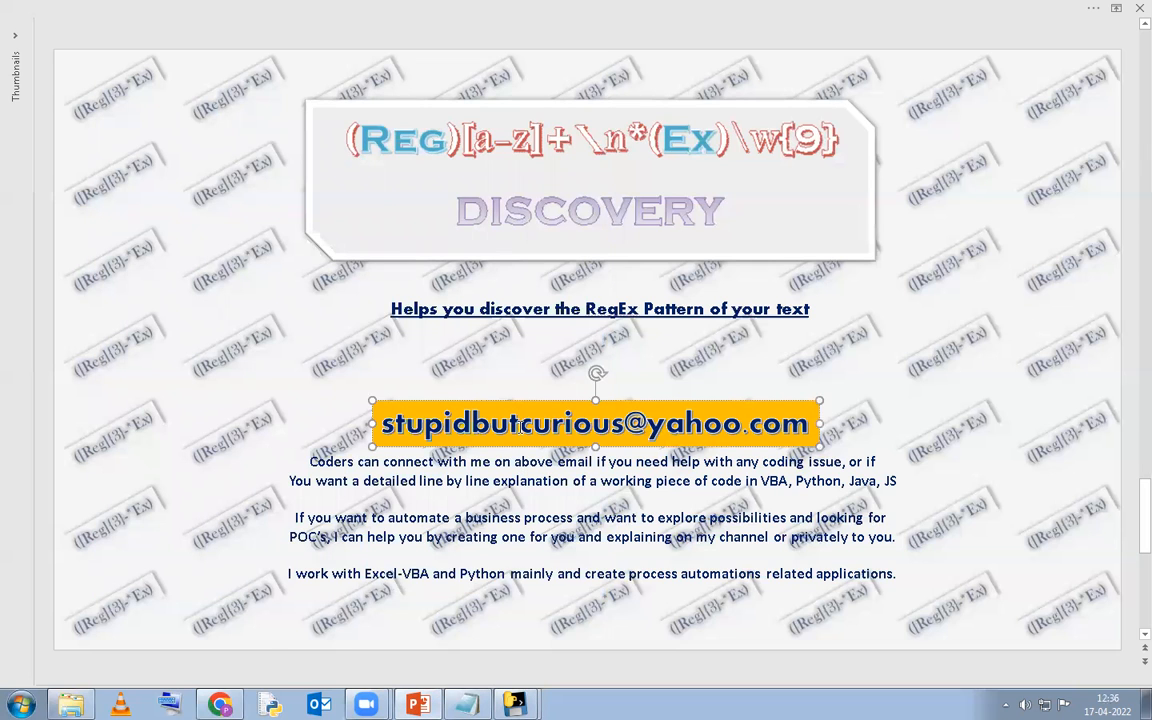
key("shift+Left")
key("shift+Left")
key("shift+Left")
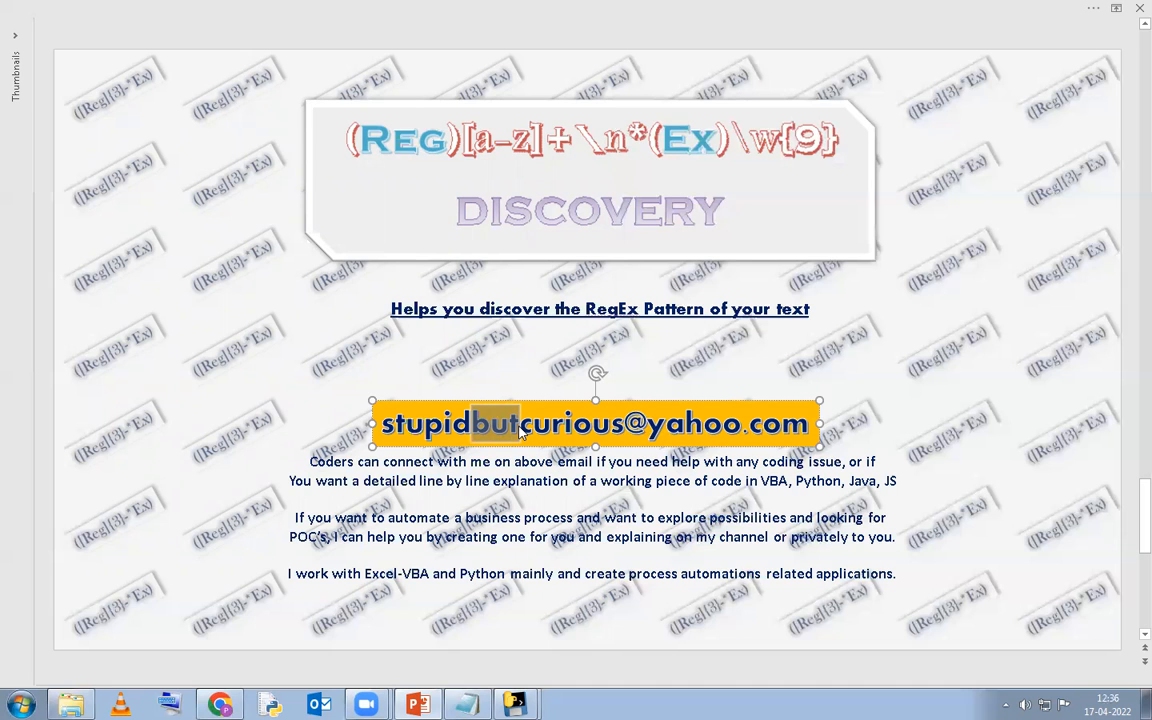
triple_click(519, 428)
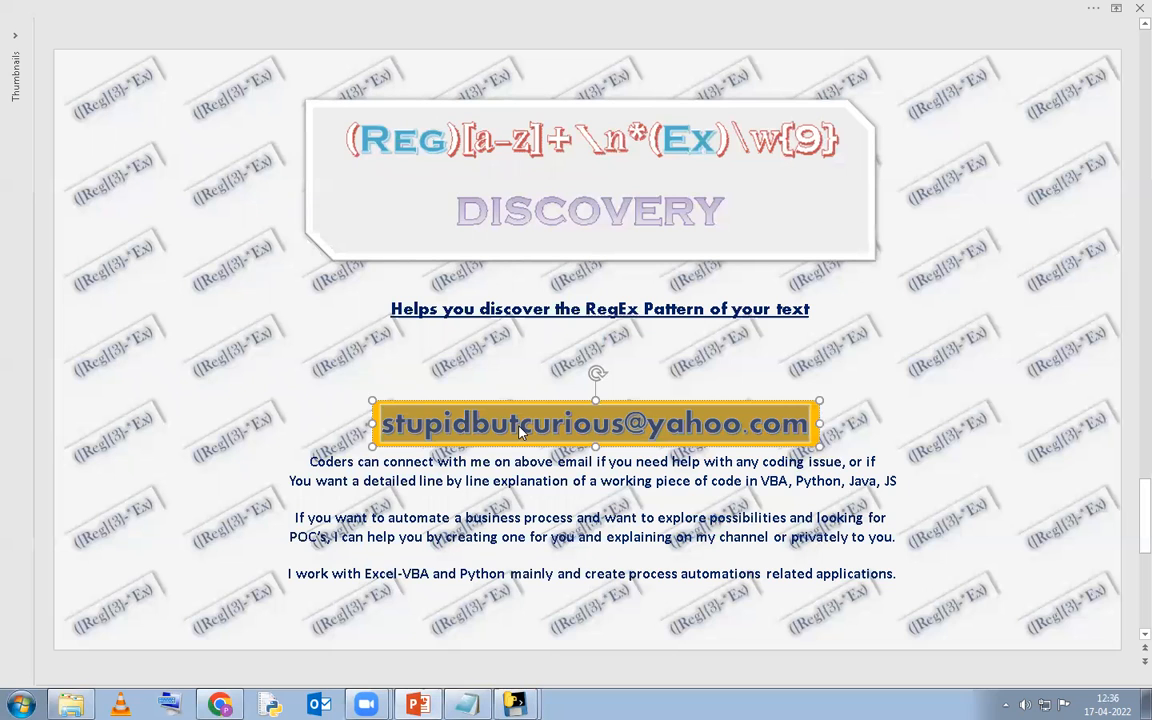
key("ctrl+c")
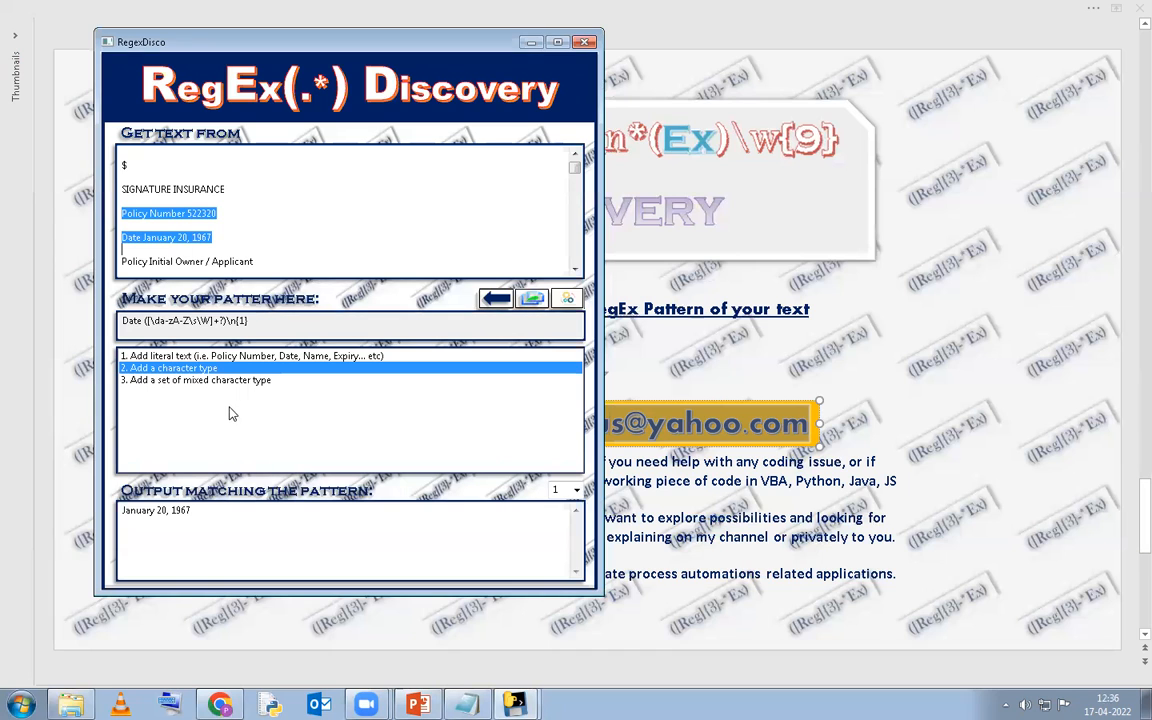
Choose 'Add a set of mixed character types', then switch to the Explorer dist folder window.
left_click(275, 381)
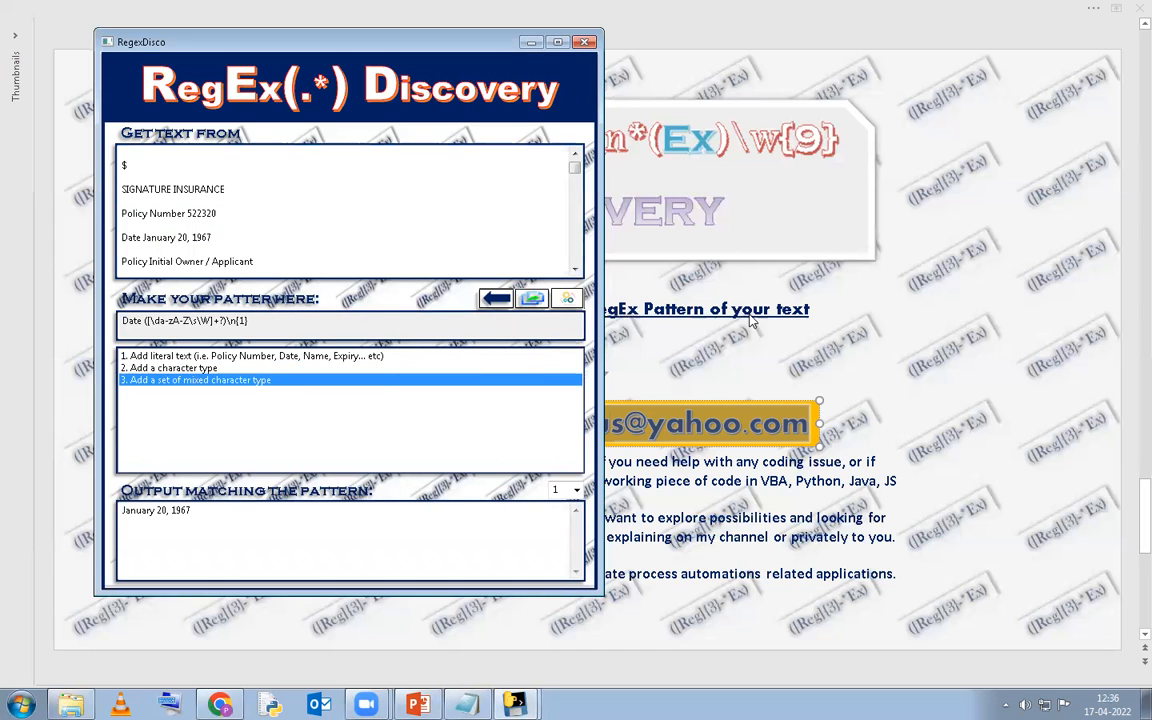
key("alt+Tab")
key("Tab")
key("Tab")
key("Tab")
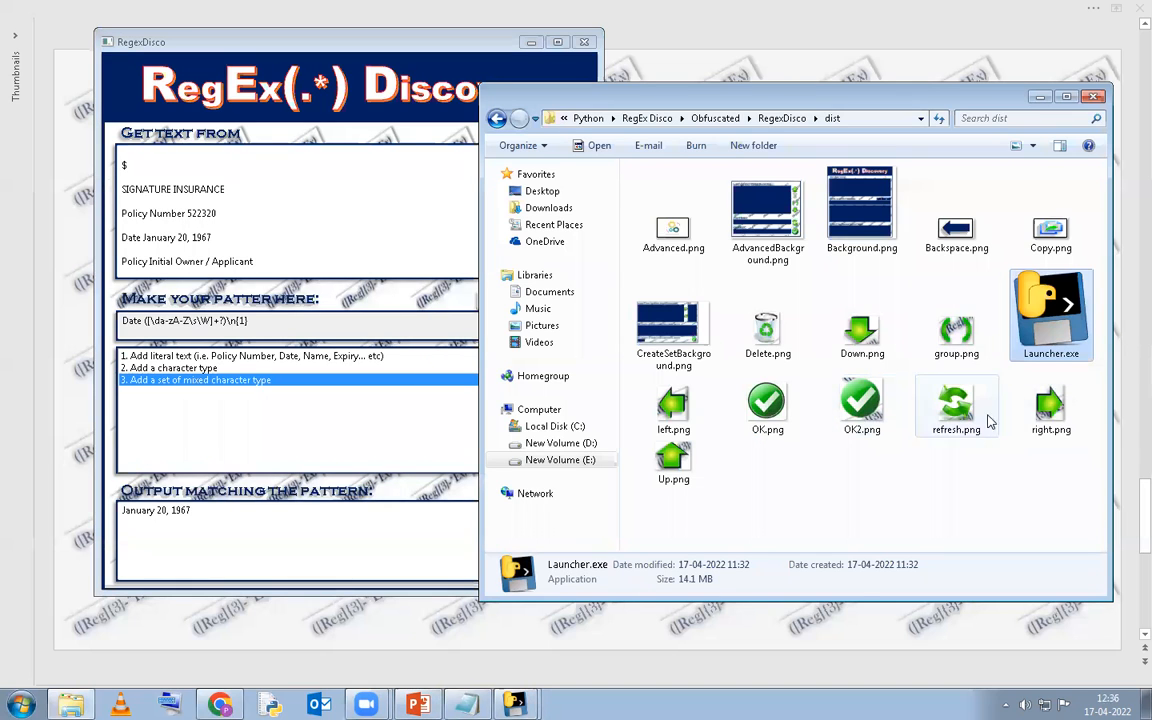
Deselect Launcher.exe in the dist folder and bring the PowerPoint contact slide forward.
left_click(972, 495)
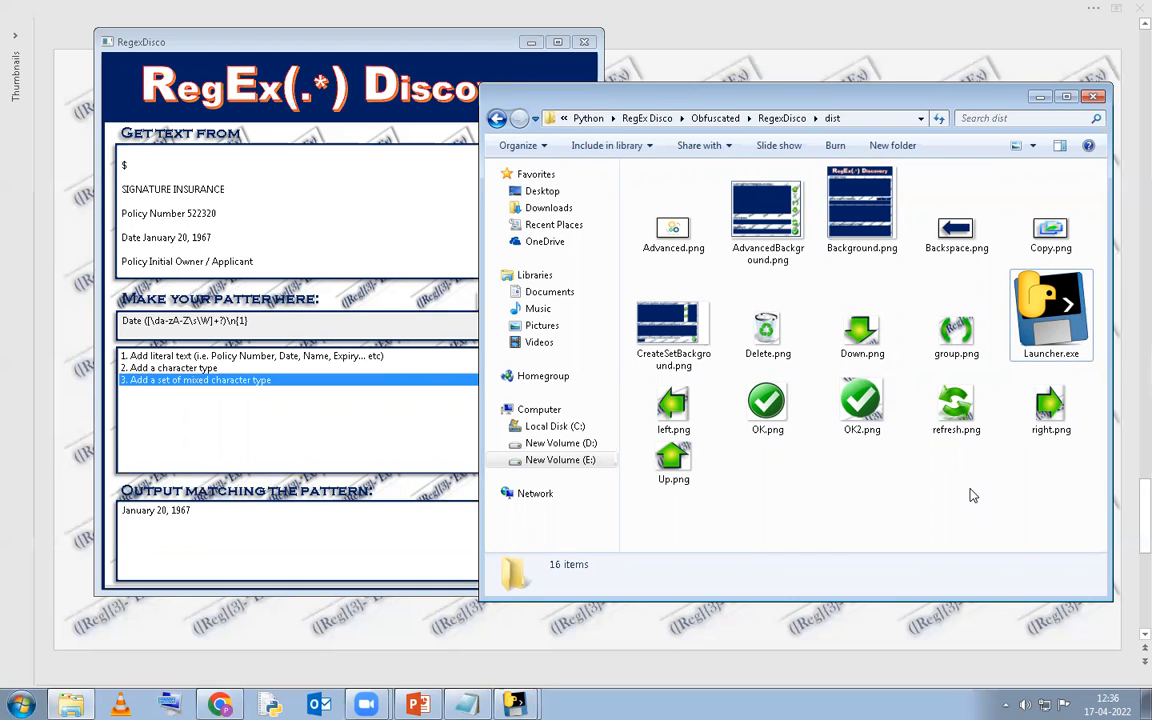
left_click(805, 640)
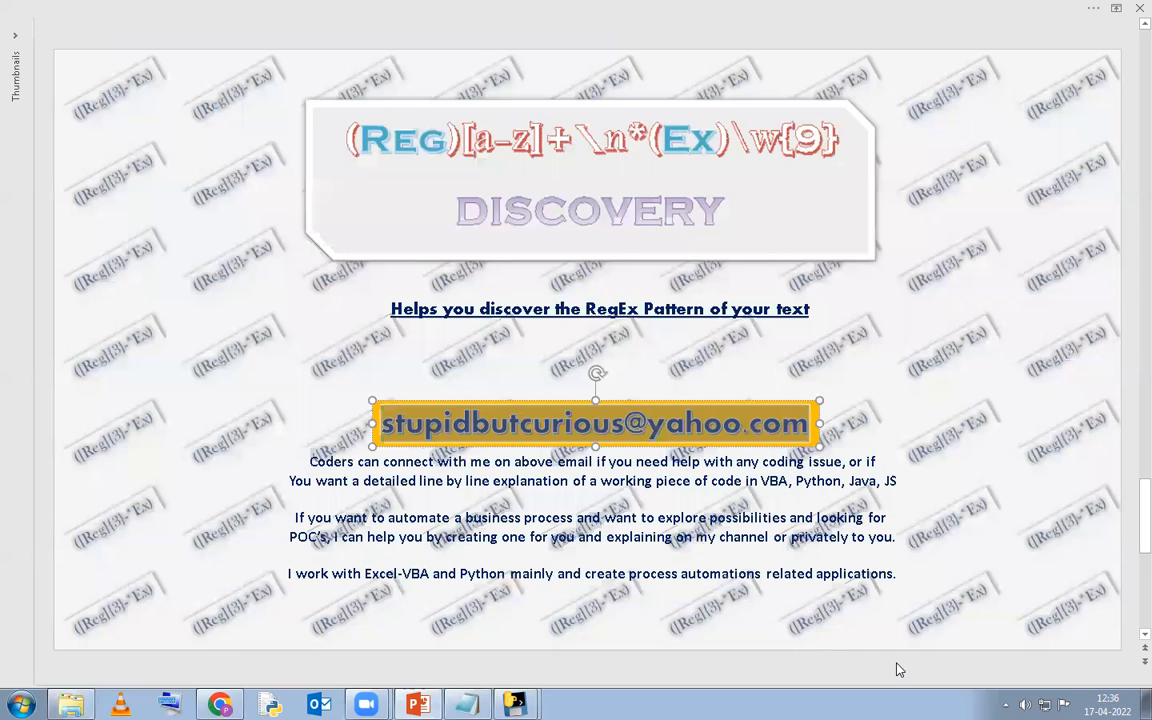